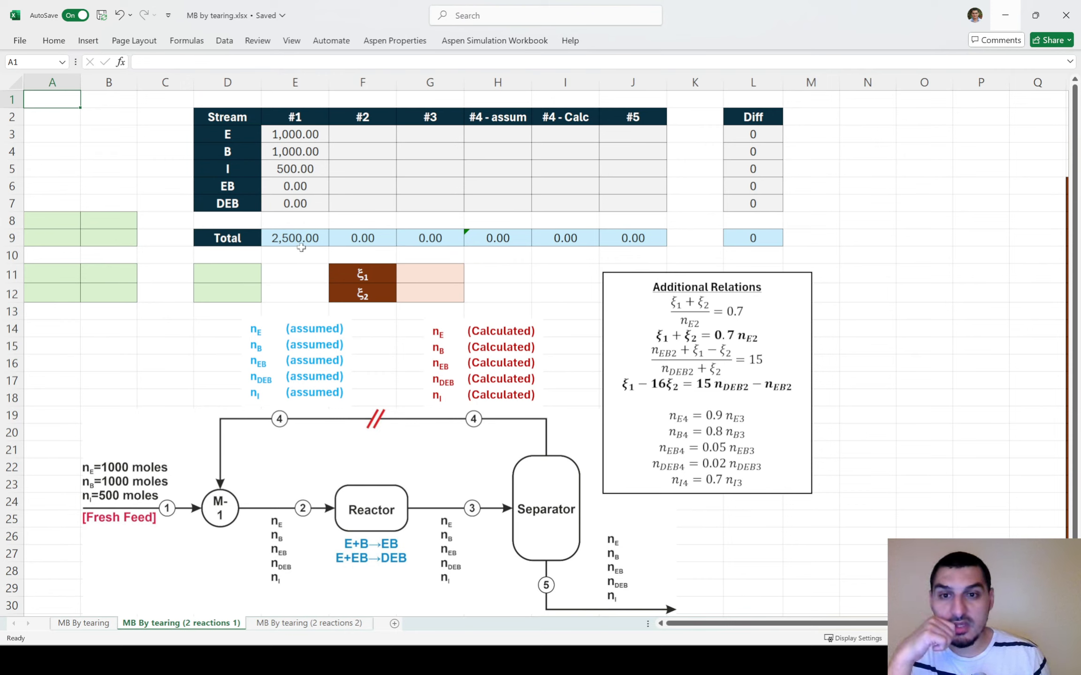
left_click_drag(228, 201, 620, 206)
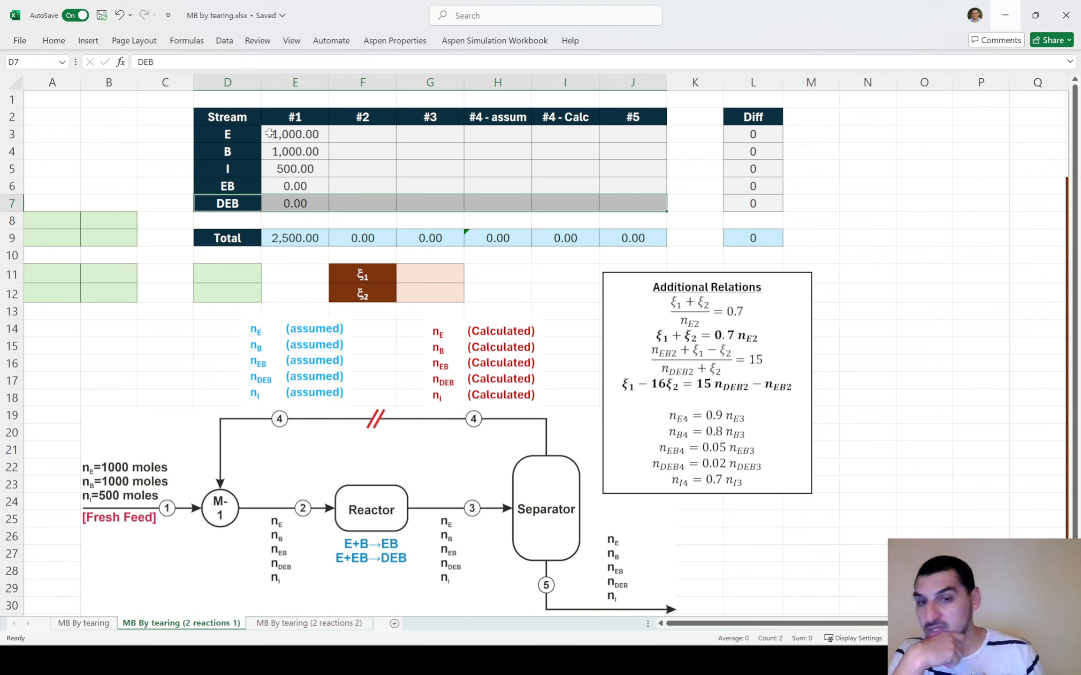
left_click_drag(264, 136, 281, 171)
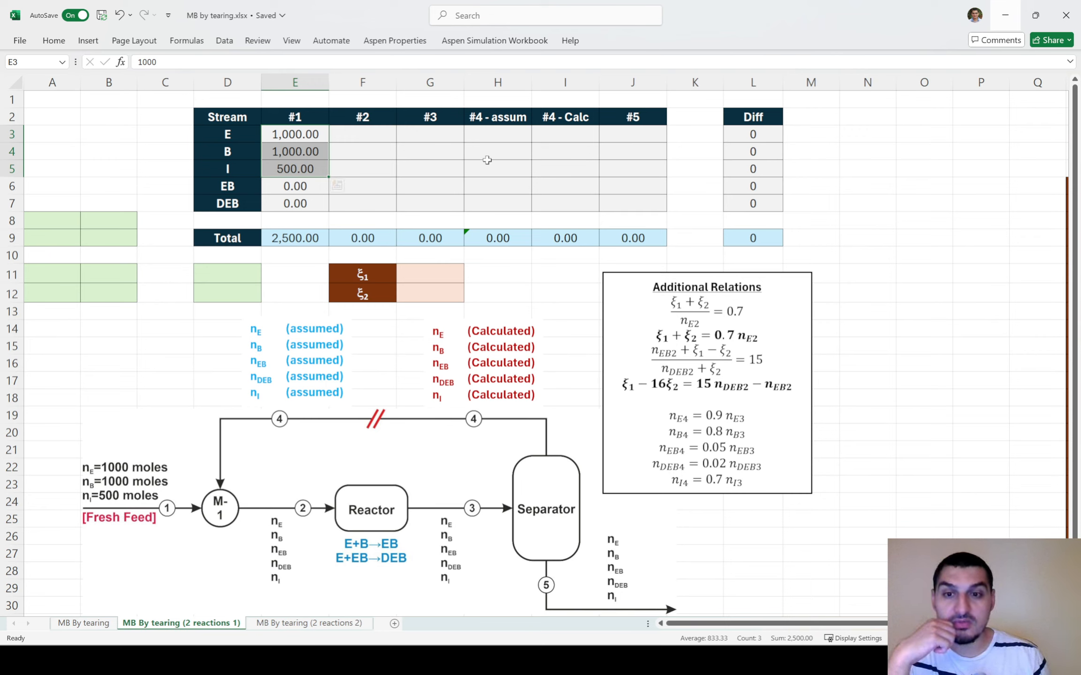
Step: Enter the assumed stream #4 flows of 500 for E, 400 for B and 1000 for I
left_click(504, 139)
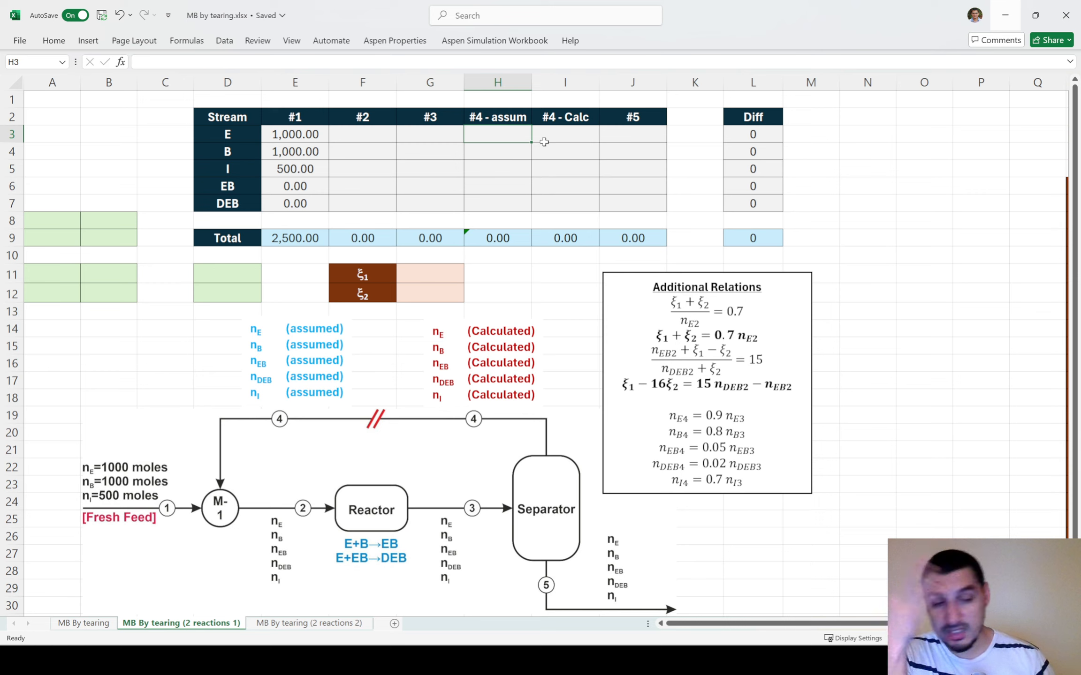
type("500")
key("Return")
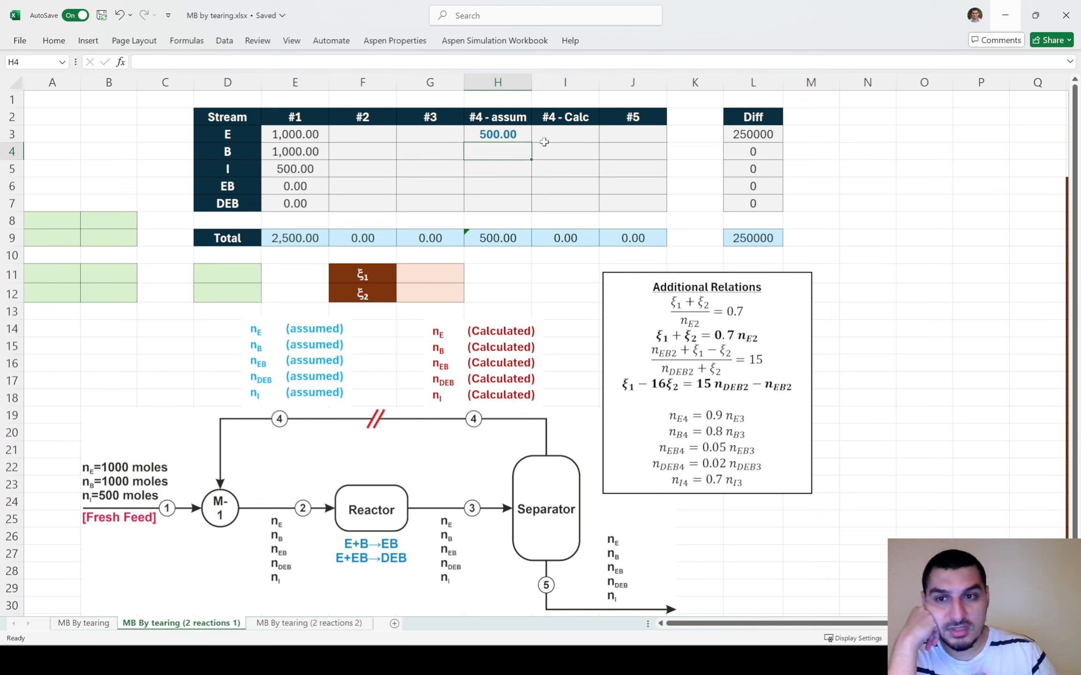
type("400")
key("Return")
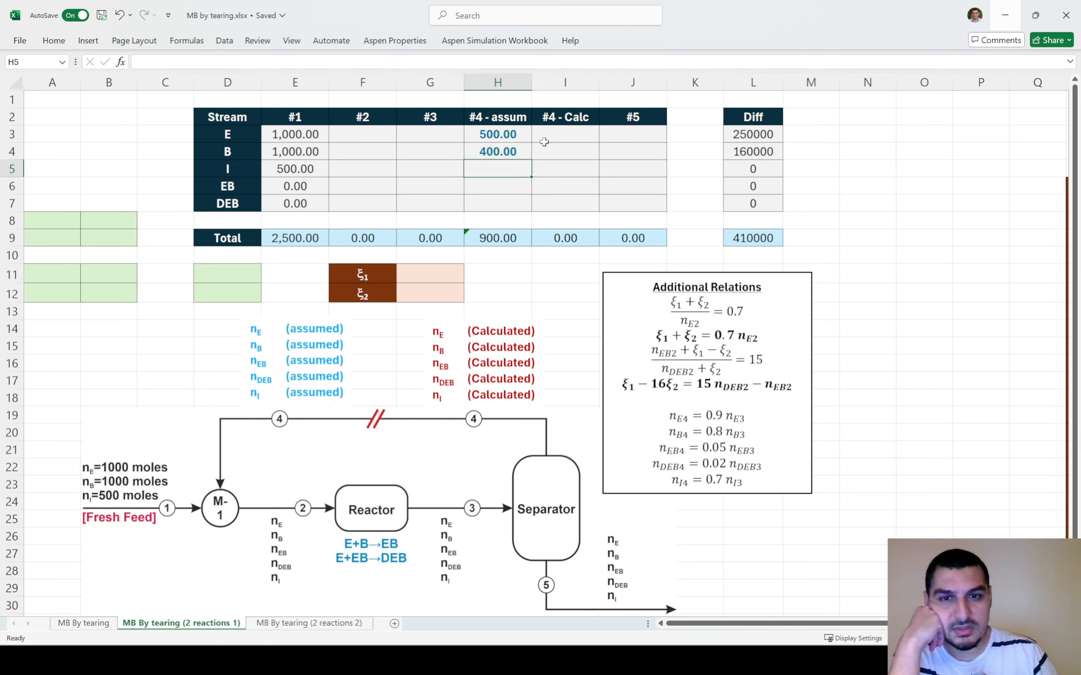
type("1000")
key("Return")
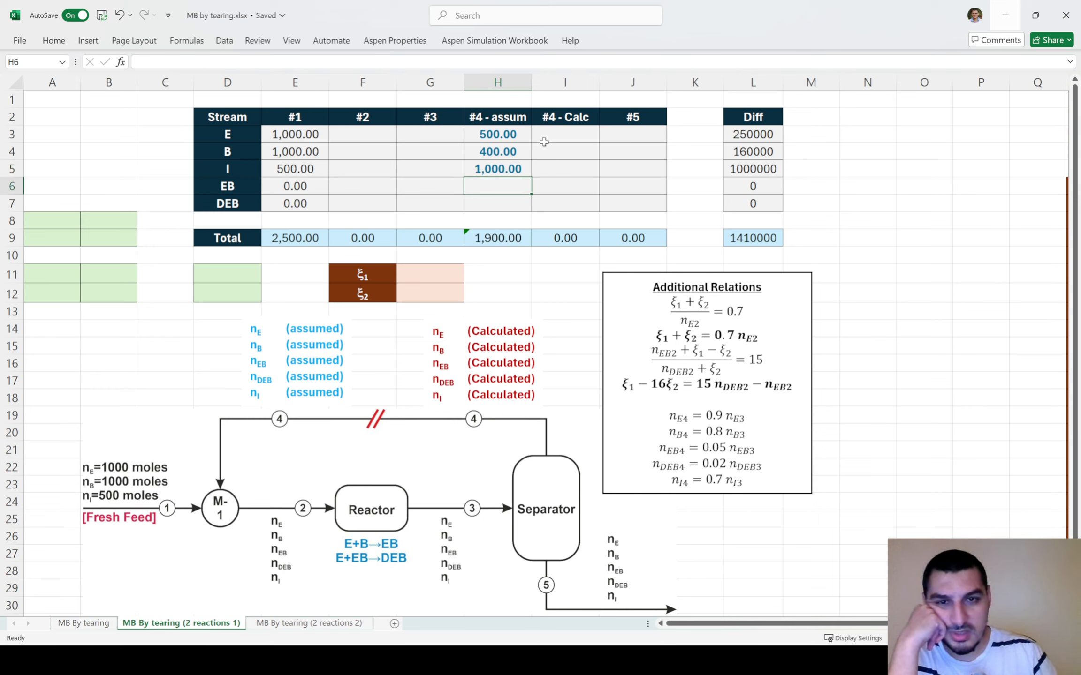
Step: Enter the assumed stream #4 flows of 50 for EB and 10 for DEB
type("50")
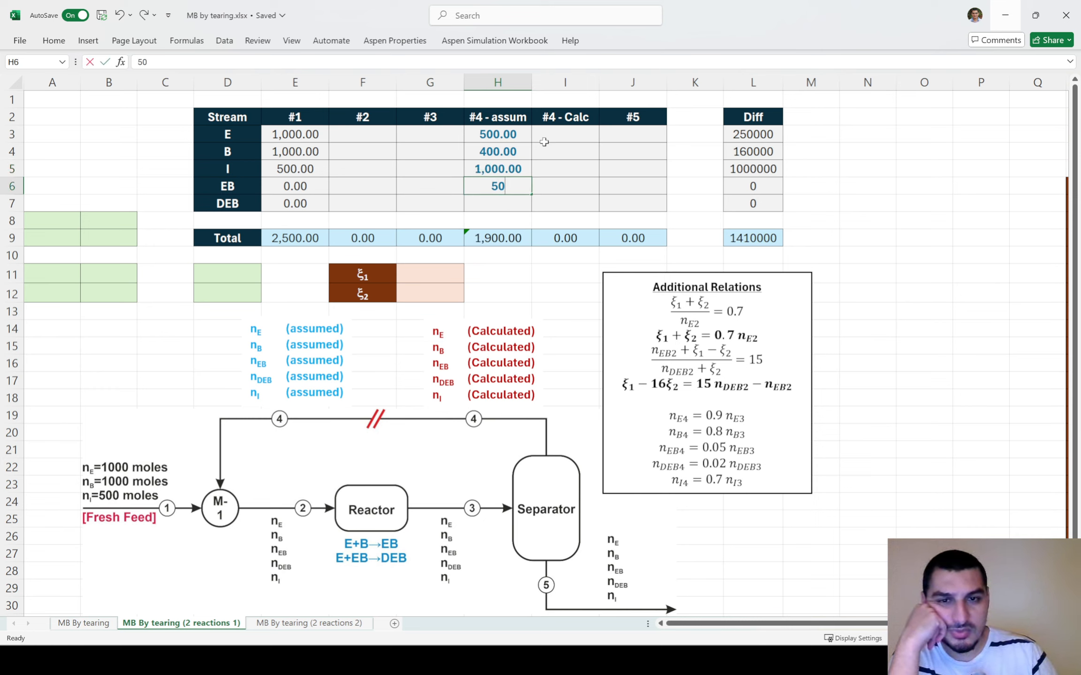
key("Return")
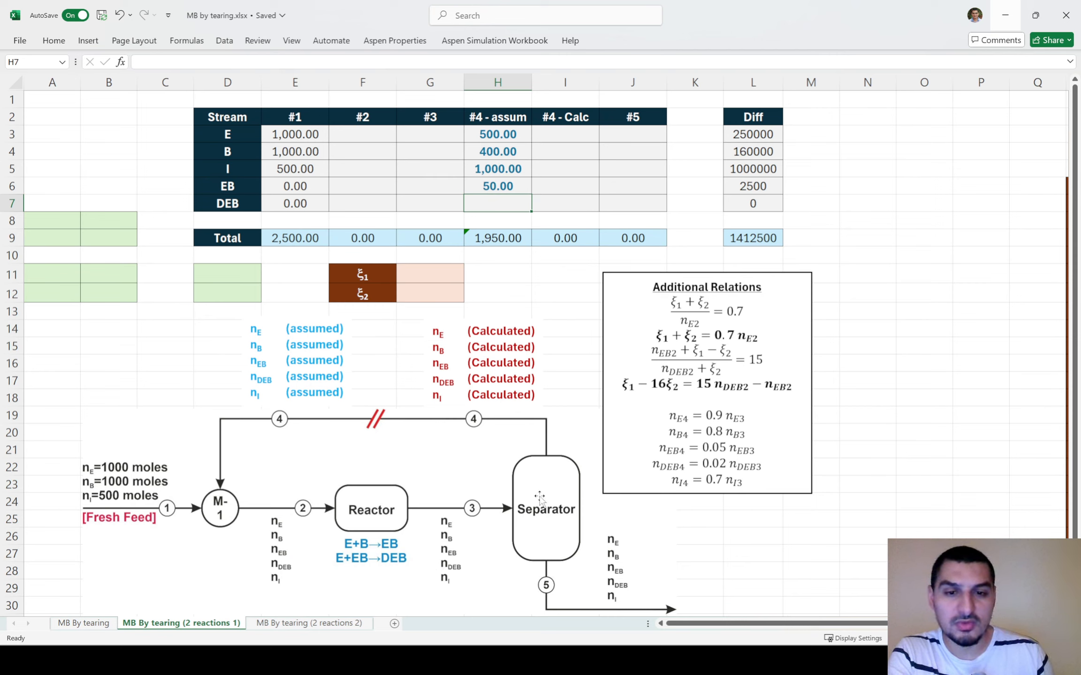
type("5")
key("Return")
left_click(486, 205)
type("11")
key("Return")
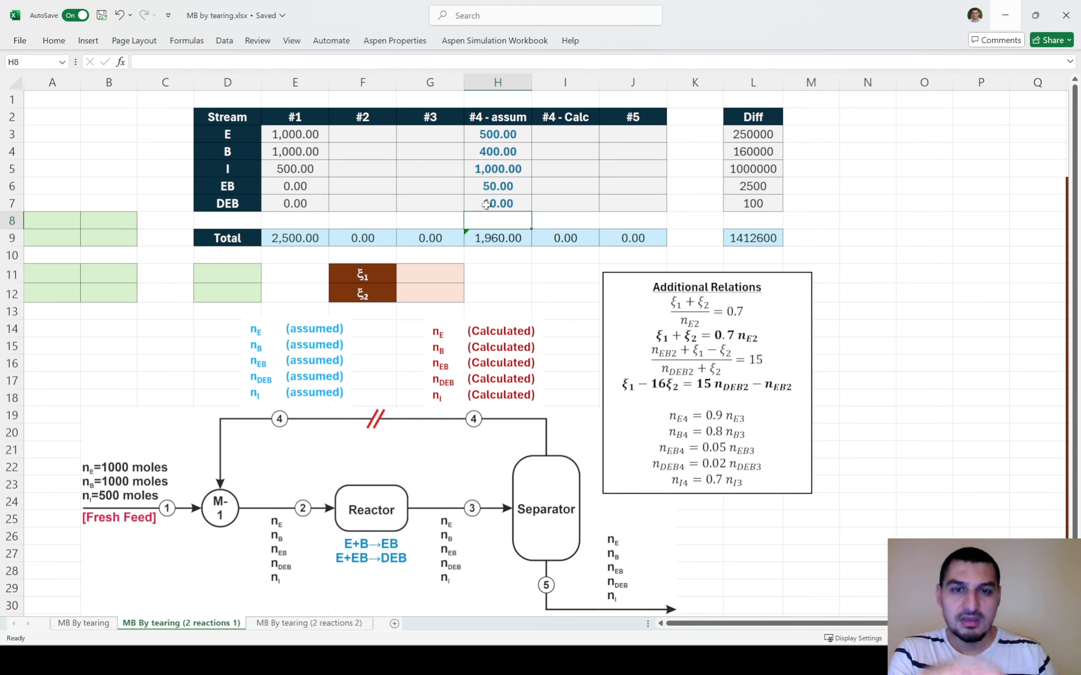
Step: Calculate the stream #2 flow of E with =E3+H3 in F3 and fill the formula down through the DEB row
left_click(385, 138)
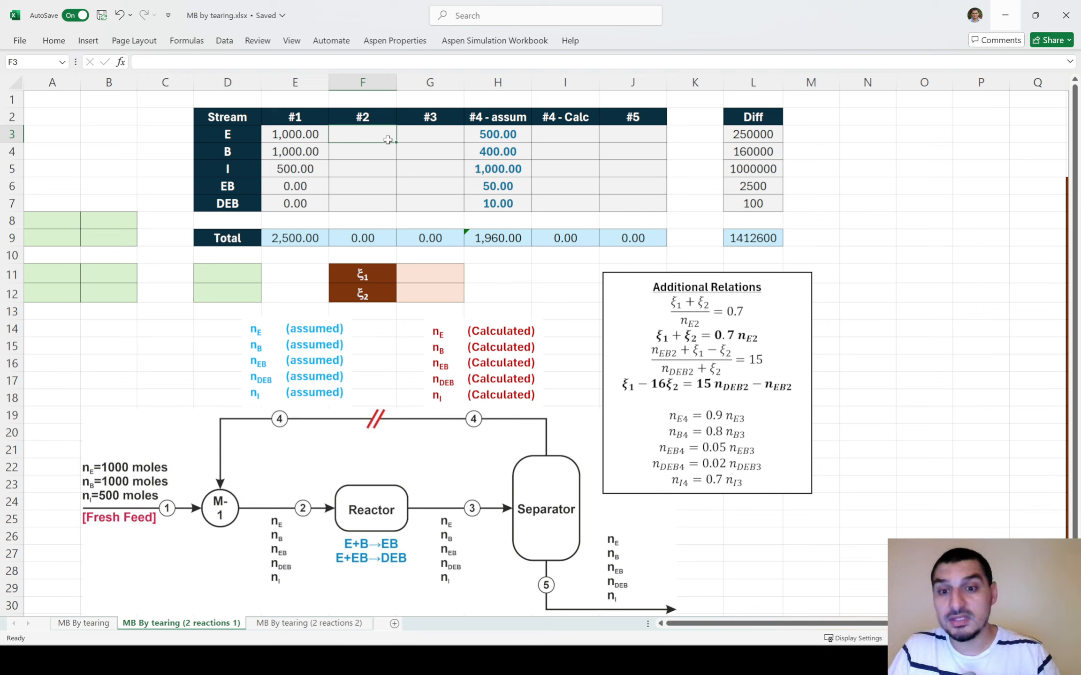
type("=")
key("Left")
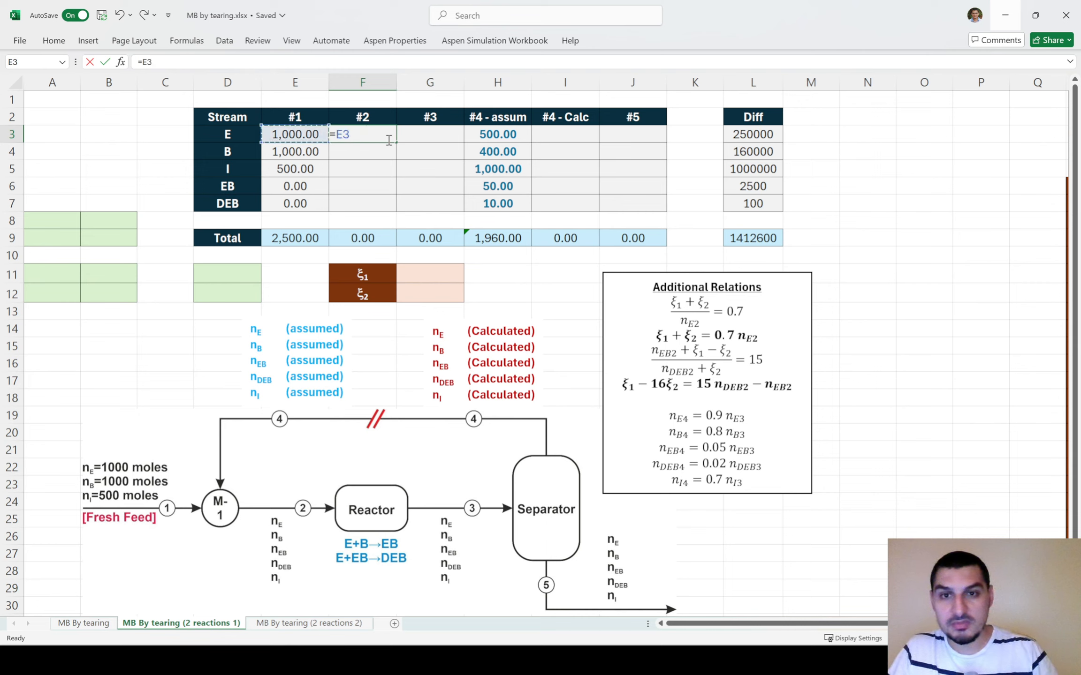
key("Right")
key("Right")
key("Return")
left_click(388, 140)
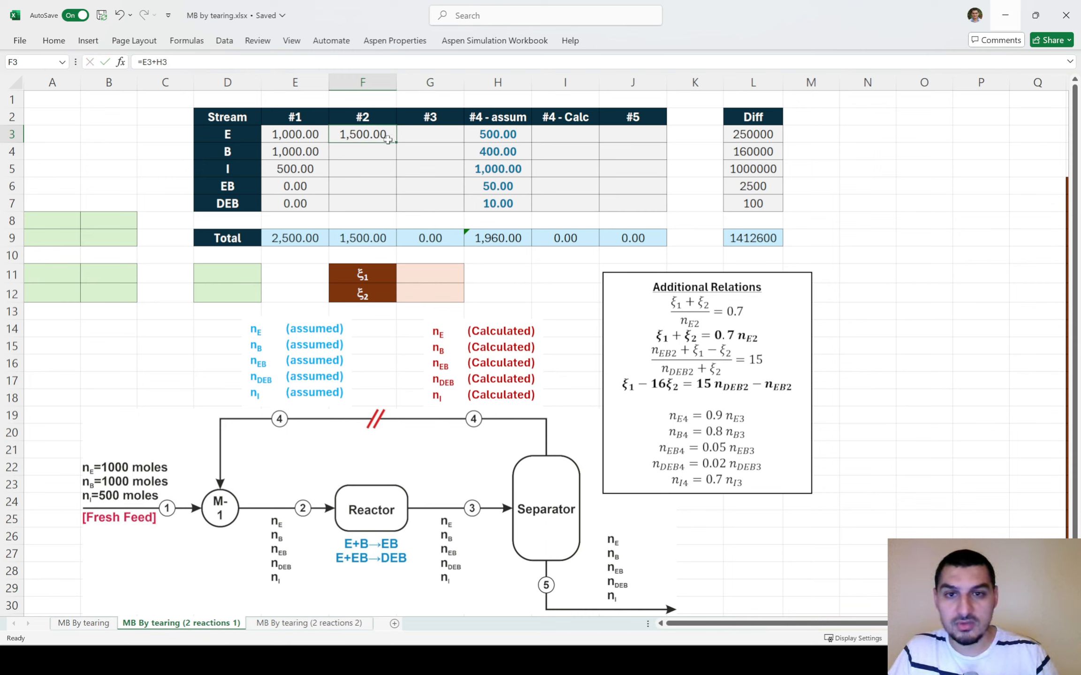
mouse_move(387, 139)
left_mouse_down()
mouse_move(399, 154)
mouse_move(391, 138)
left_mouse_up()
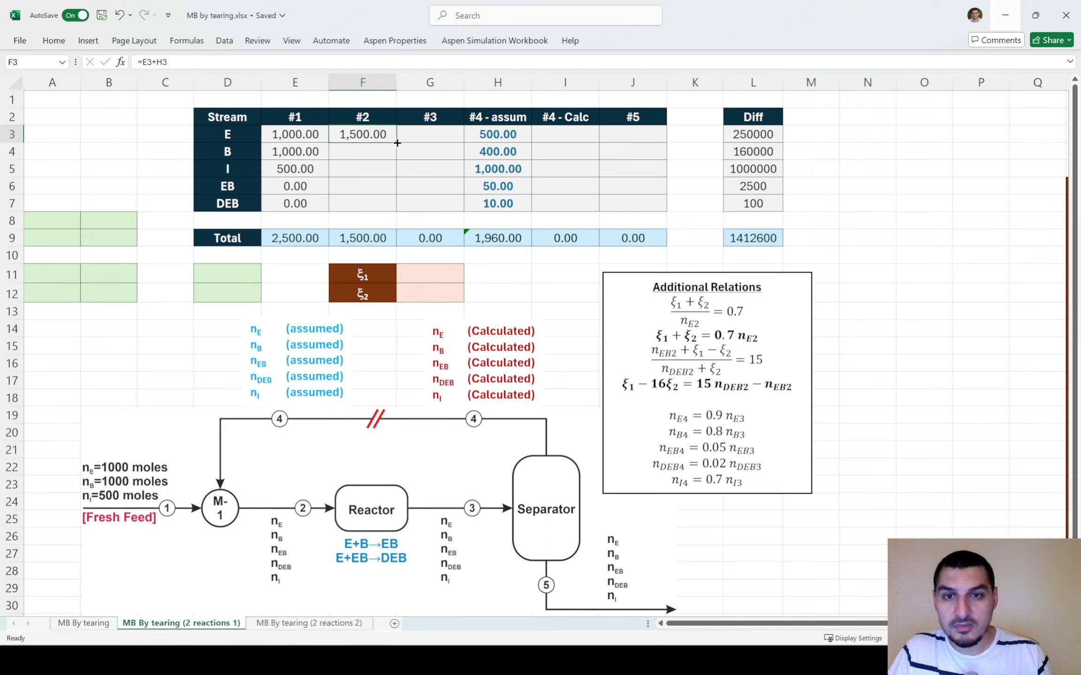
double_click(397, 142)
left_click(421, 134)
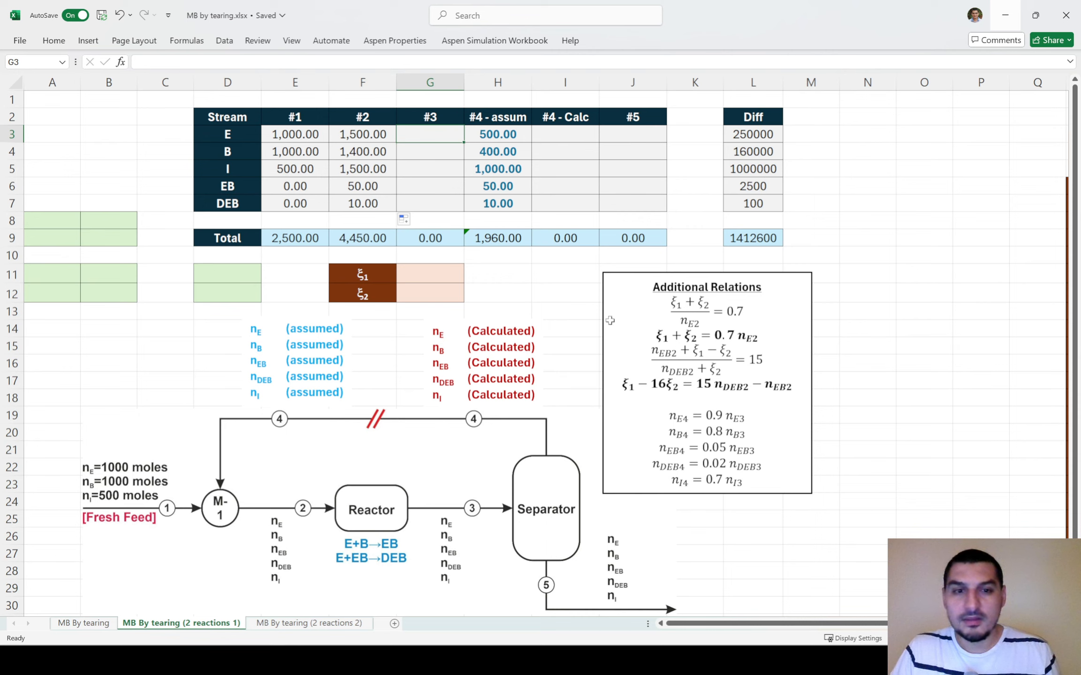
Step: Enter the ξ1+ξ2 equation's coefficients 1 and 1 in cells A8 and B8
left_click_drag(34, 222, 102, 243)
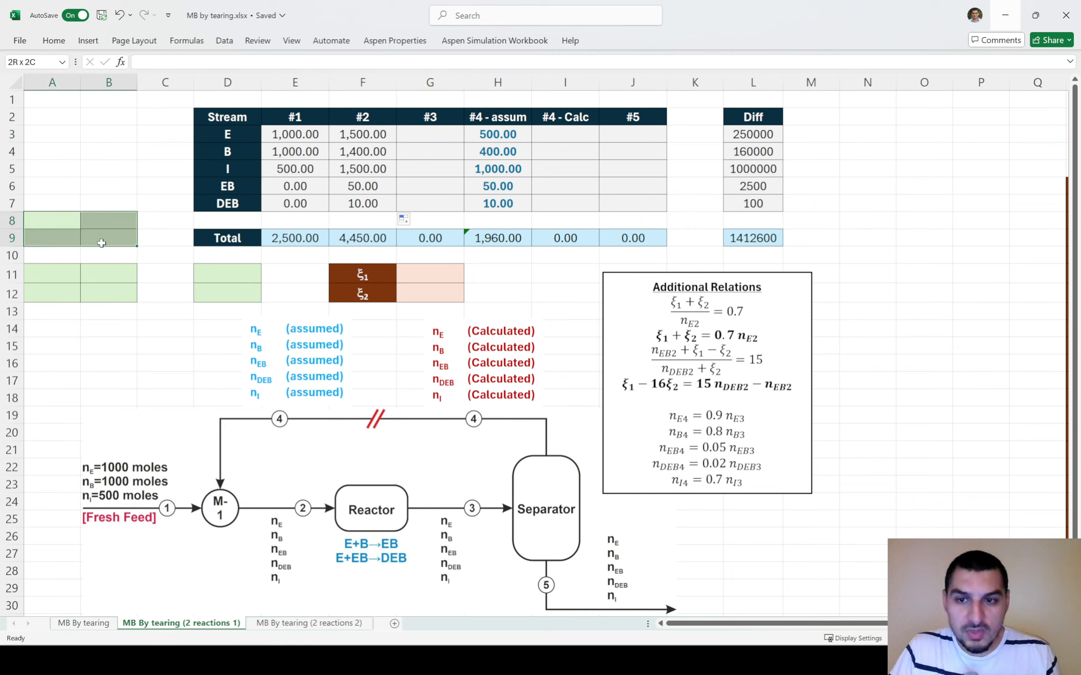
left_click(72, 224)
type("1")
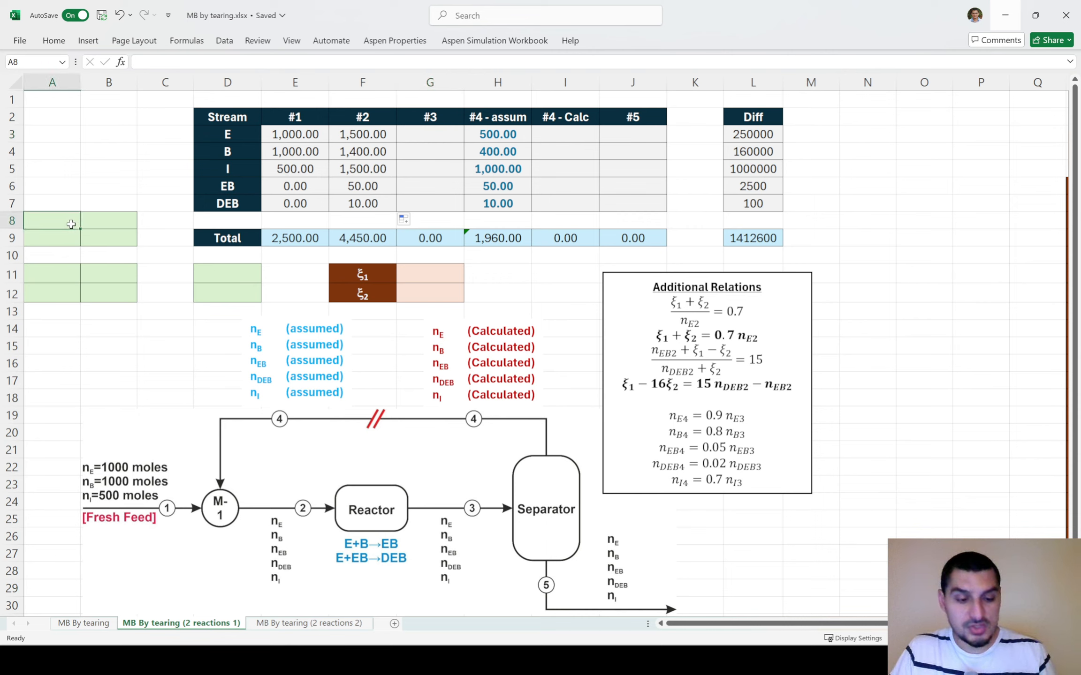
key("Tab")
type("1")
key("Tab")
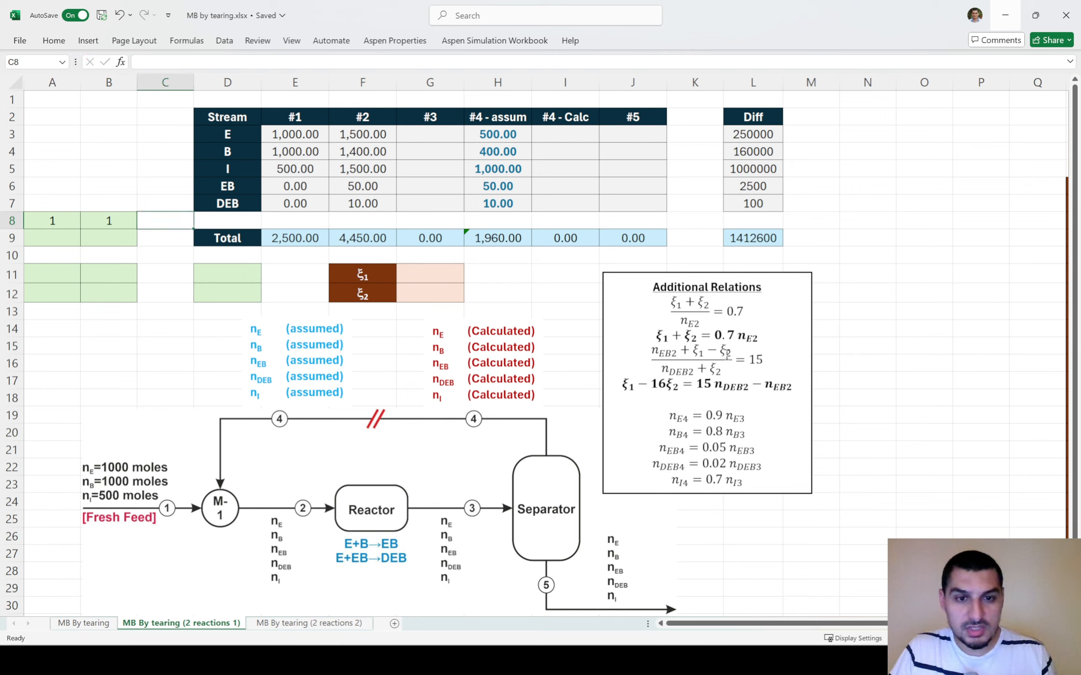
left_click_drag(655, 339, 699, 337)
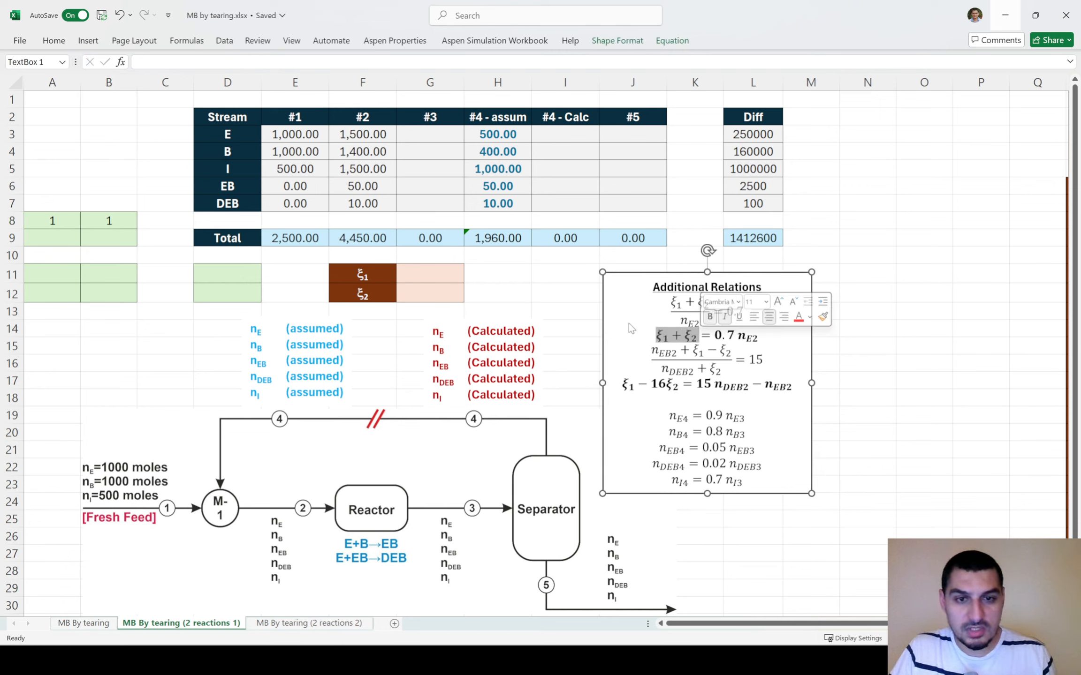
Step: Enter the ξ1−16ξ2 equation's coefficients 1 and -16 in cells A9 and B9
left_click(66, 241)
type("1")
key("Tab")
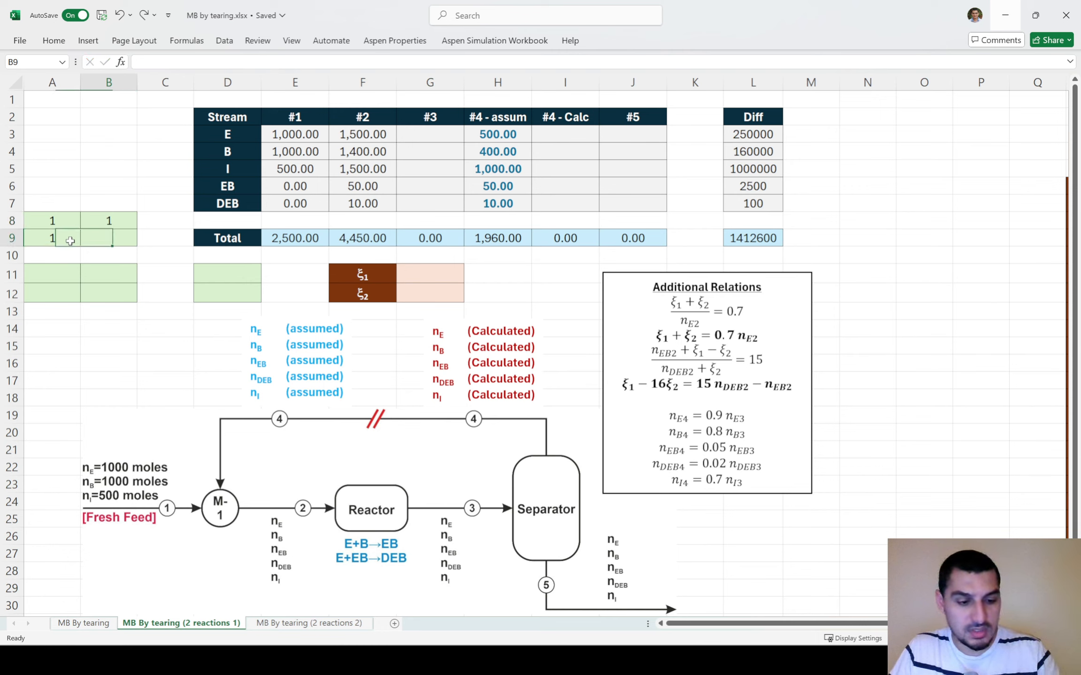
type("-16")
key("Tab")
left_click_drag(622, 384, 696, 385)
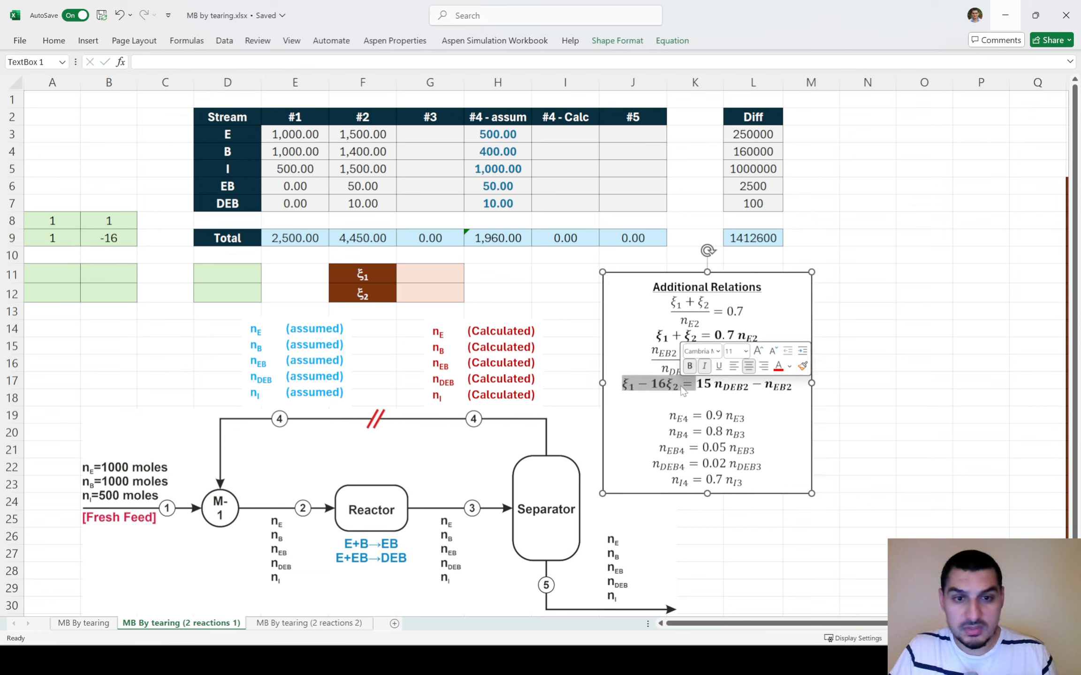
Step: Calculate the inverse of the coefficient matrix in A11:B12 with the array formula =MINVERSE(A8:B9)
left_click_drag(61, 268, 109, 297)
type("=MINVERSE(")
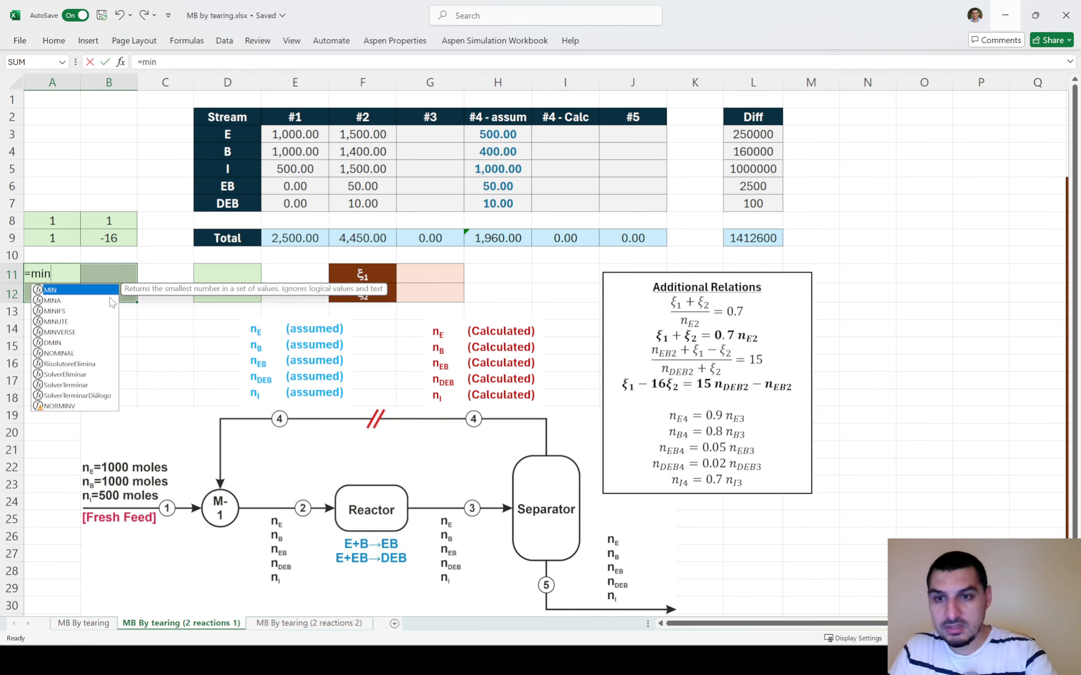
key("Up")
key("Up")
key("shift+Up")
key("shift+Right")
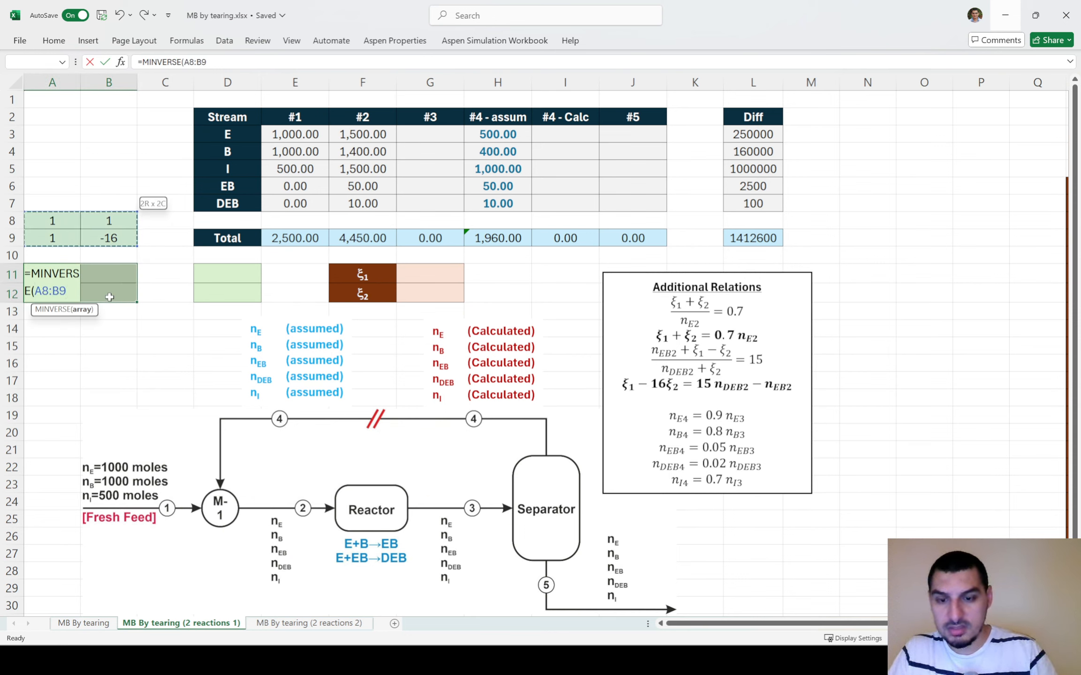
type(")")
key("ctrl+shift+Return")
Step: Enter the first equation's right-hand side in D11 as .7 times the stream #2 flow of E, =.7*F3
key("Right")
key("Right")
key("Right")
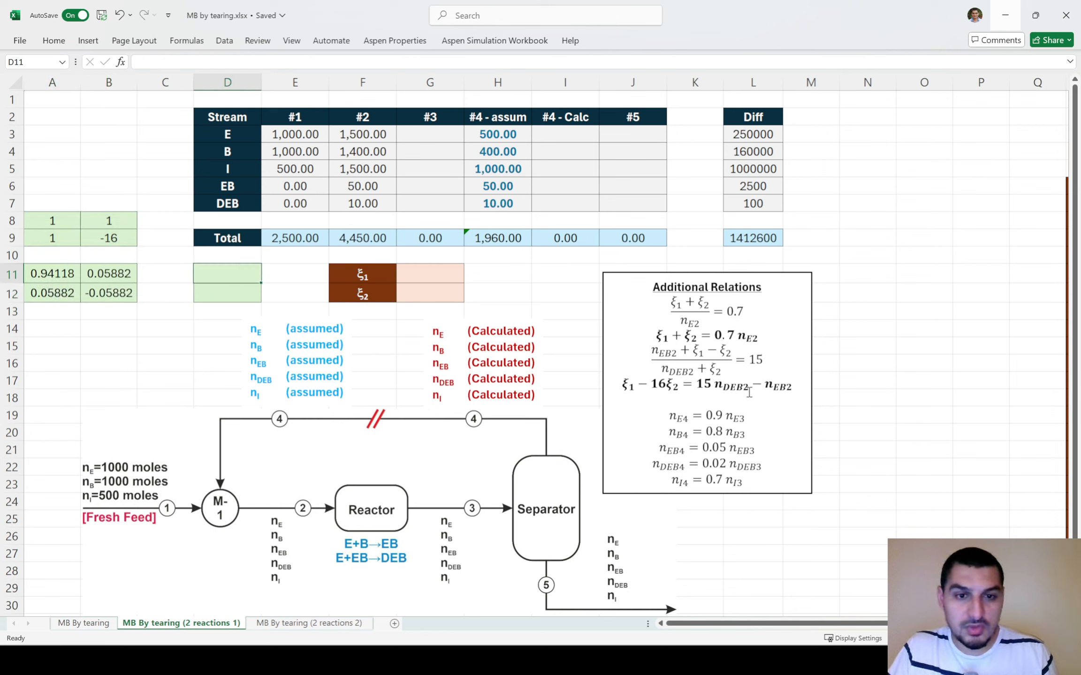
type("=.7*")
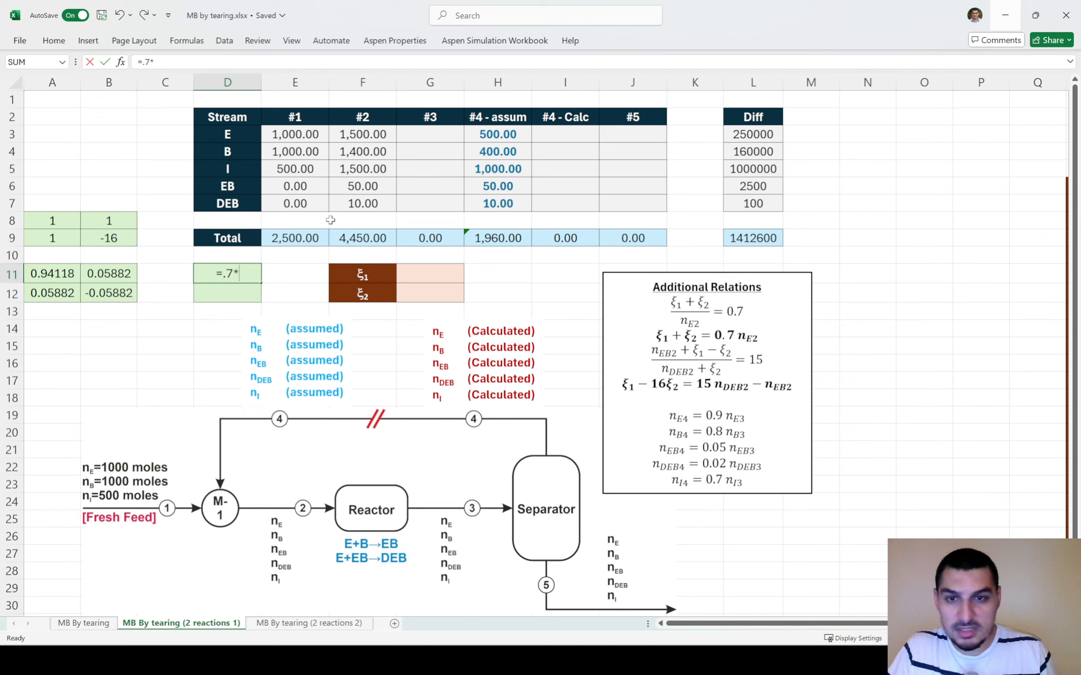
left_click(361, 134)
key("Return")
Step: Enter the second equation's right-hand side in D12 as =15*F7-F6
type("=15*")
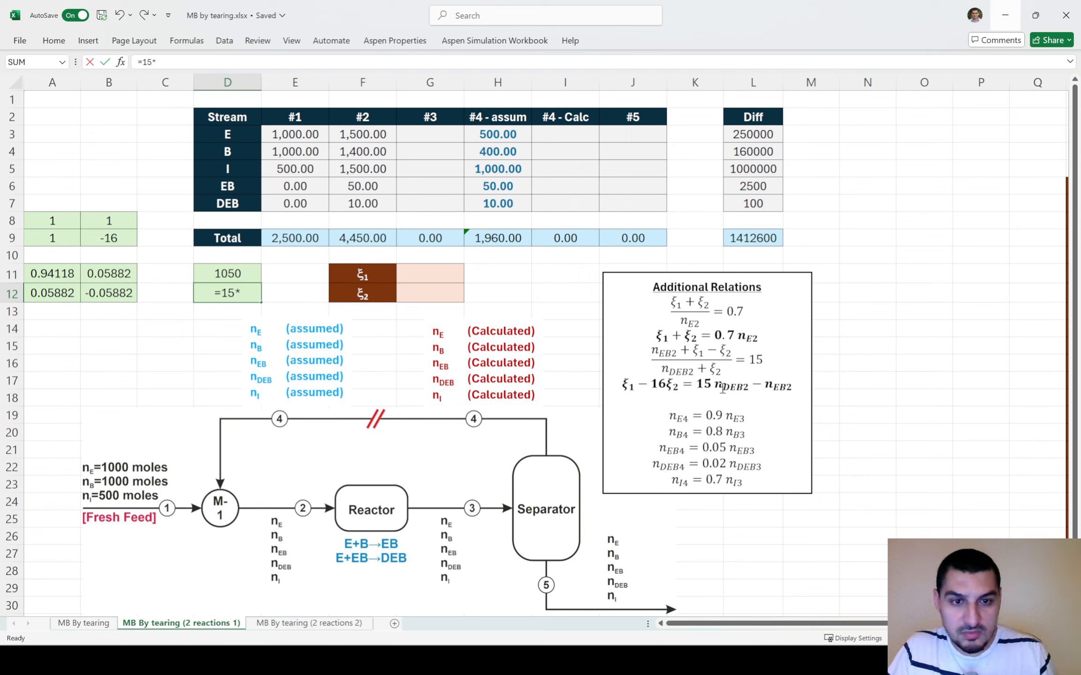
left_click(364, 200)
type("-")
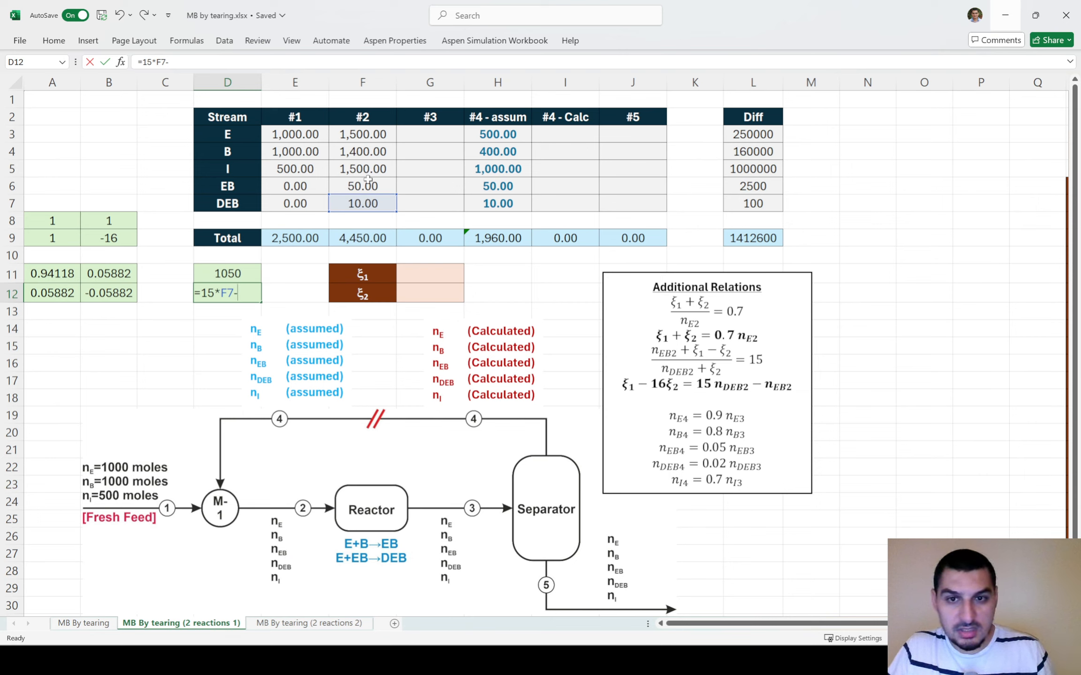
left_click(367, 181)
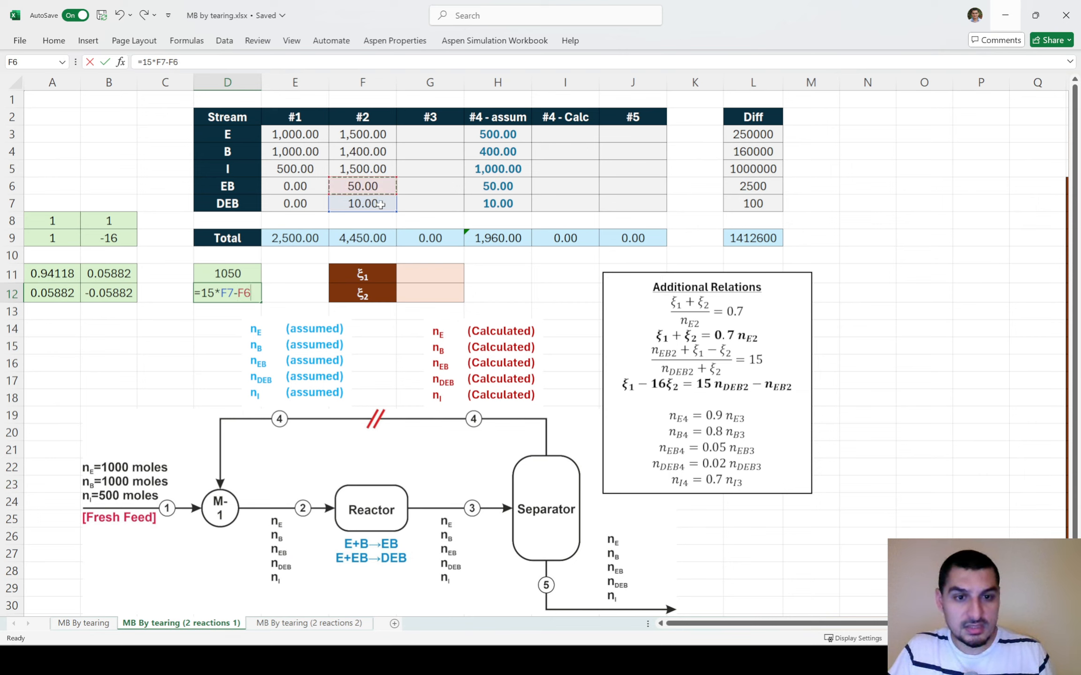
key("Return")
Step: Calculate ξ1 and ξ2 in G11:G12 with the array formula =MMULT(A11:B12,D11:D12)
key("Up")
key("Right")
key("Right")
key("Right")
key("Up")
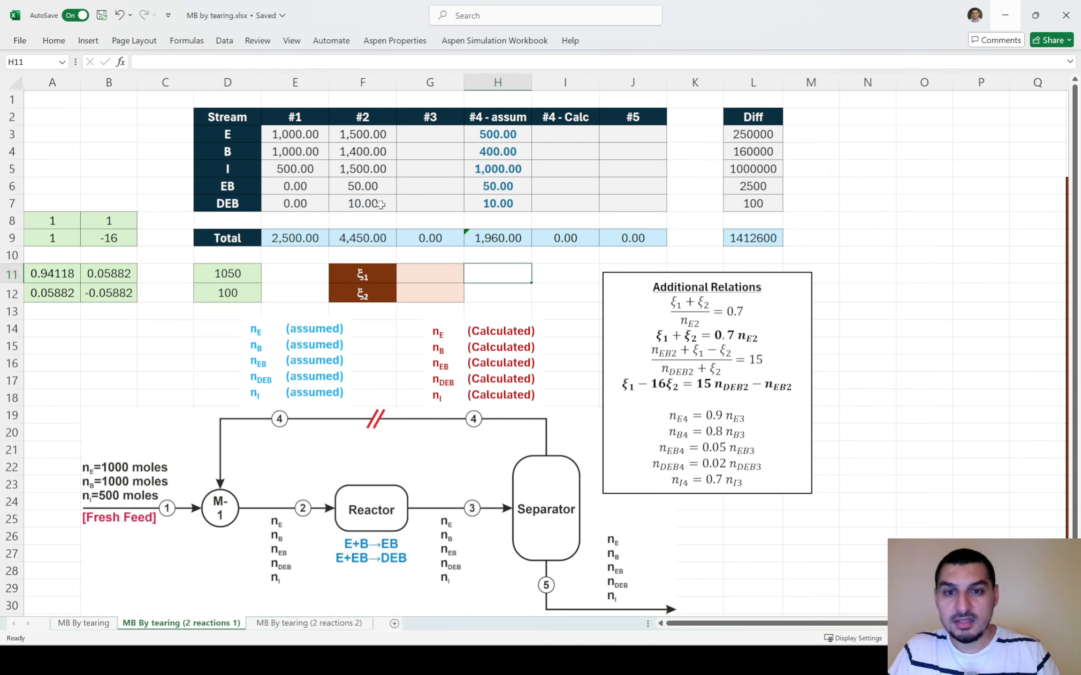
key("shift+Down")
type("=")
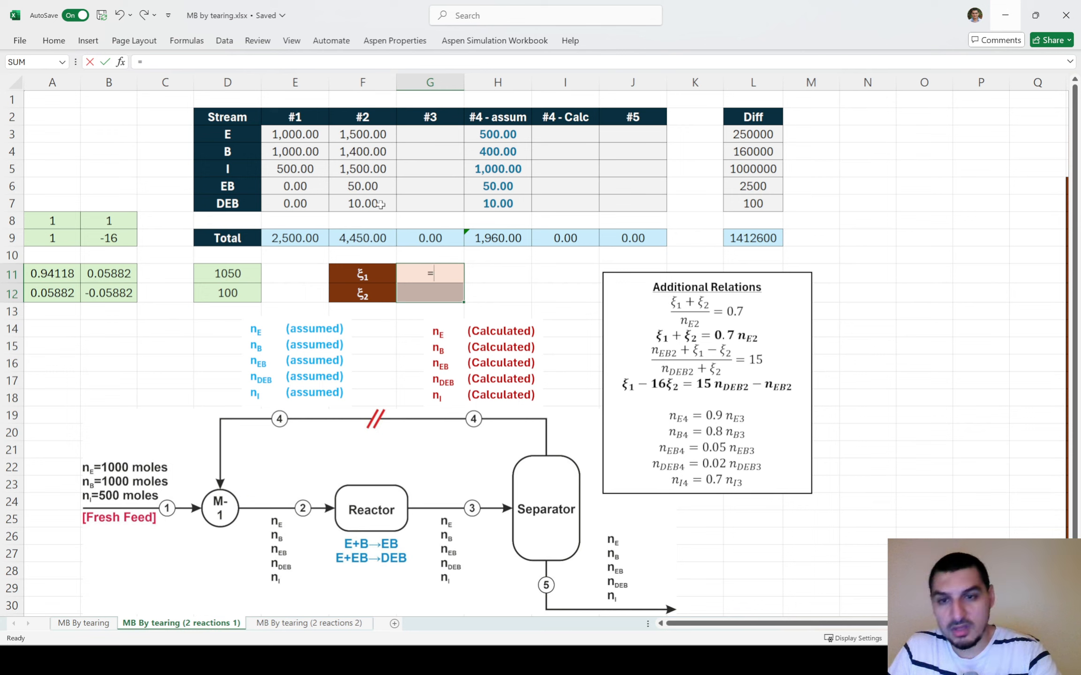
type("mmult(")
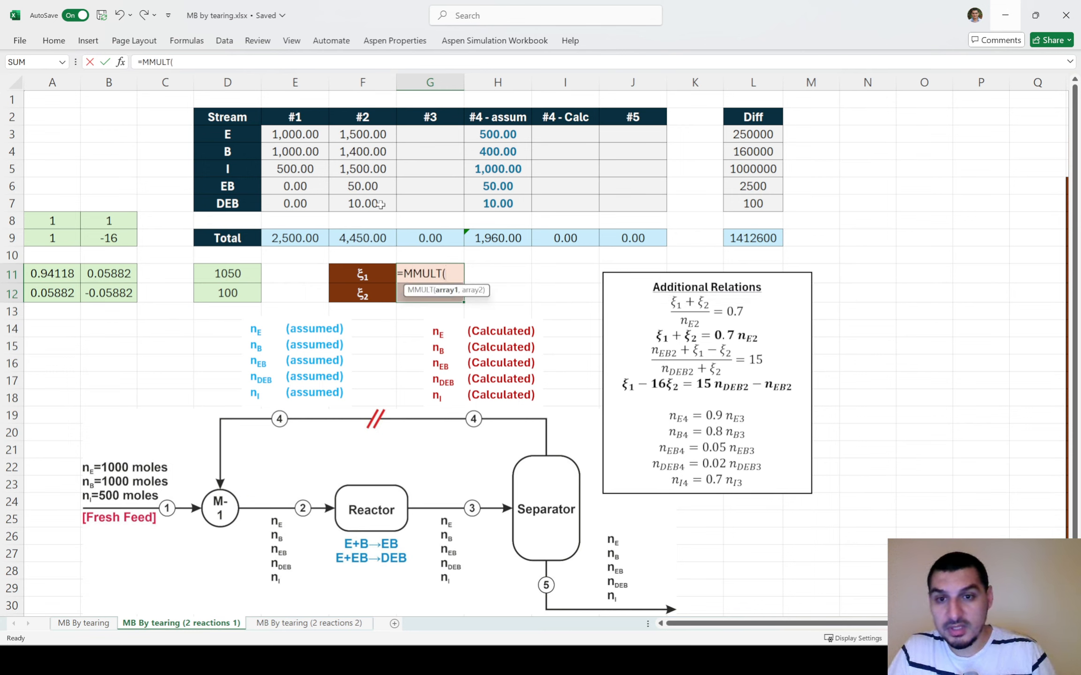
key("Left")
key("Left")
key("Left")
key("Left")
key("Left")
key("Left")
key("shift+Right")
key("shift+Down")
type(",")
key("Left")
key("Left")
key("Left")
key("shift+Down")
type(")")
key("ctrl+shift+Return")
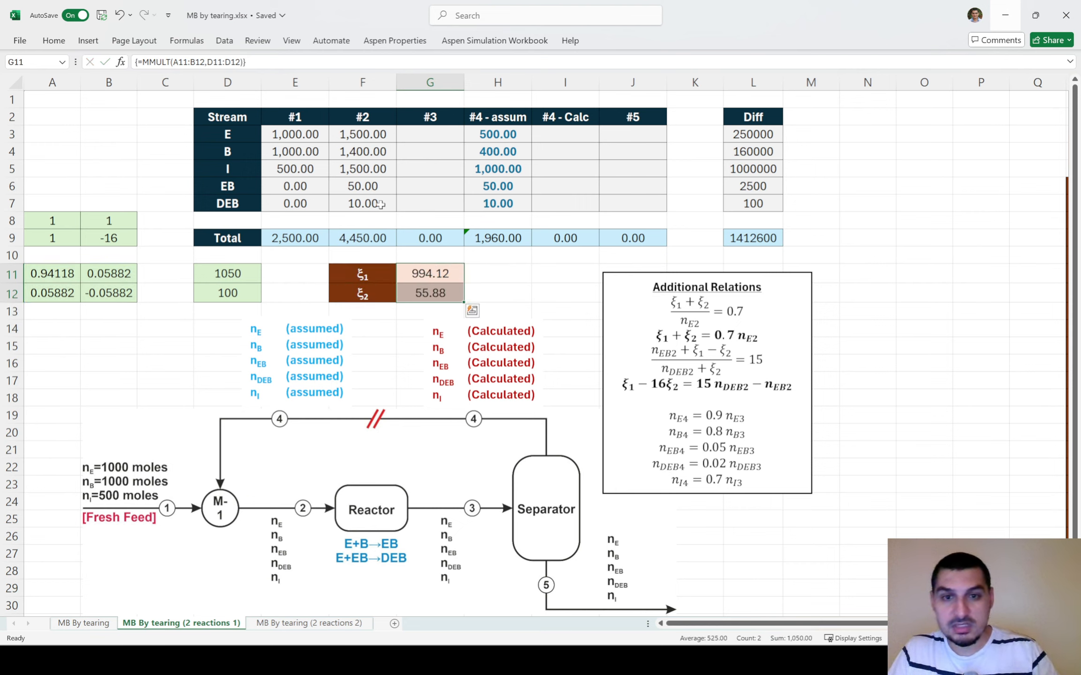
key("Up")
key("Left")
key("Down")
key("Right")
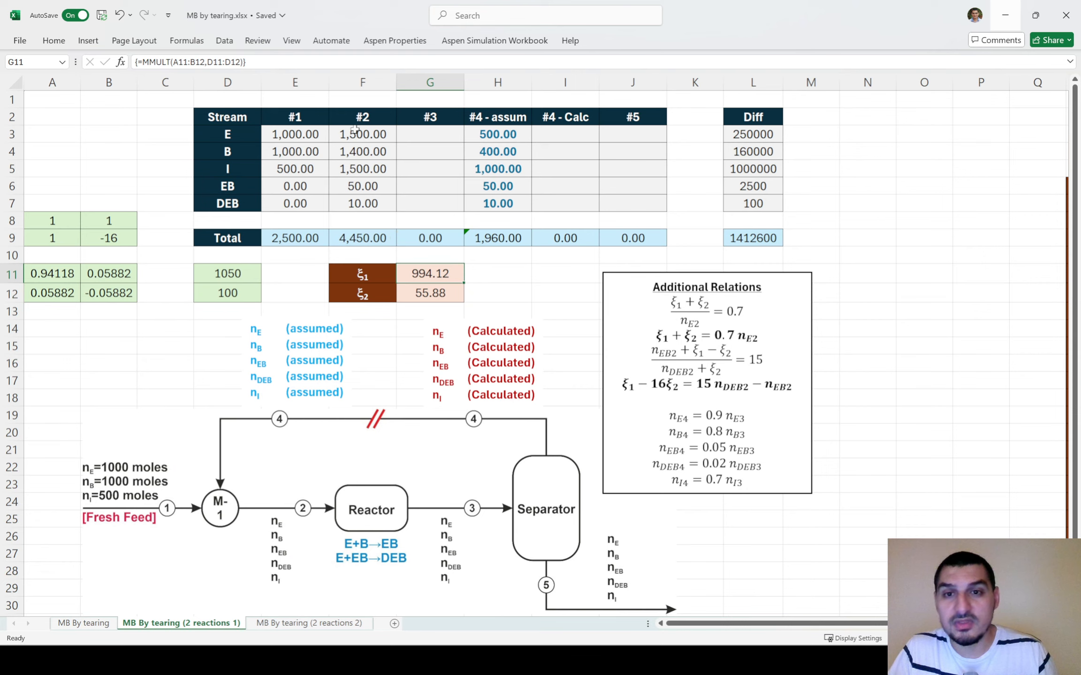
Step: Set the assumed stream #4 flow of E to 600 and check the recalculated ξ1 and ξ2 cells
left_click(520, 135)
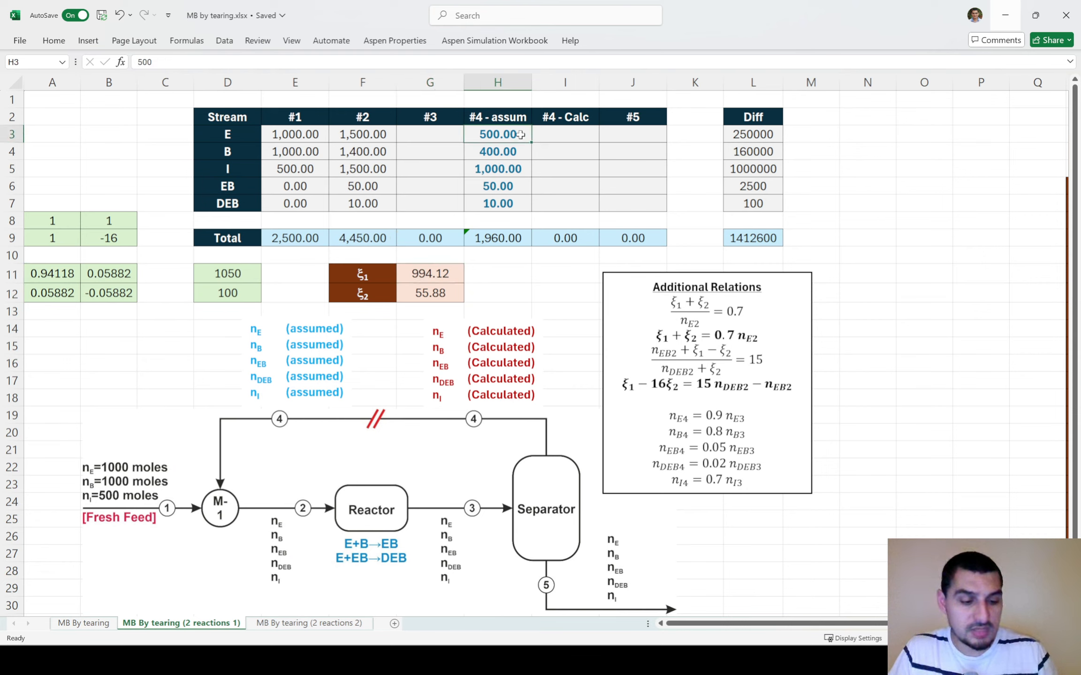
type("600")
key("Return")
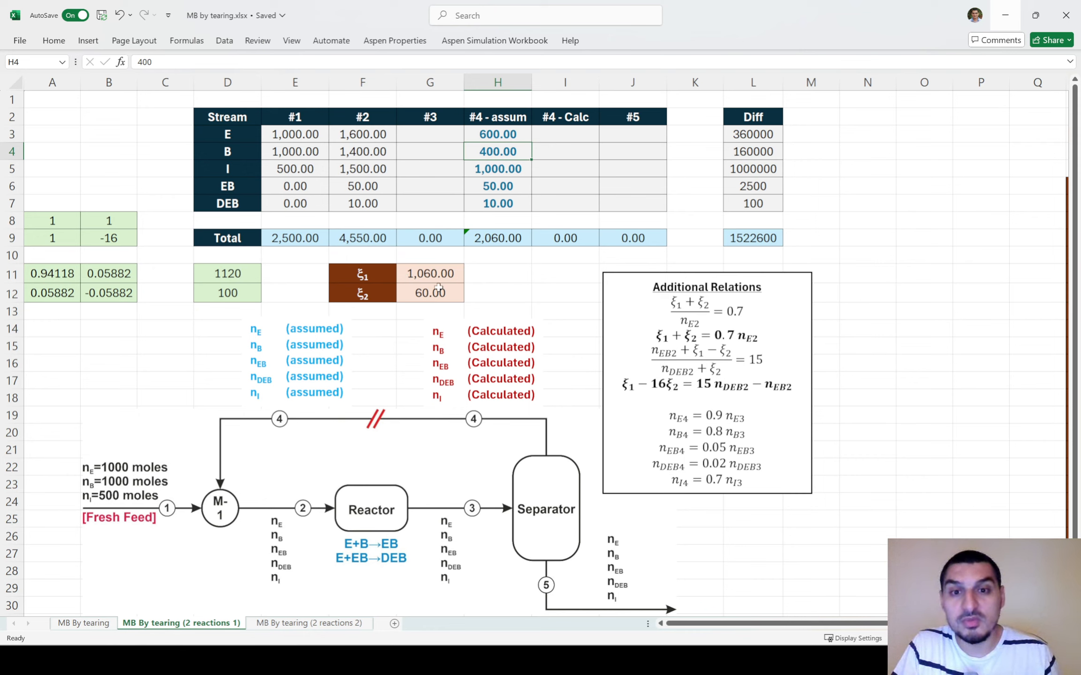
left_click_drag(431, 279, 431, 293)
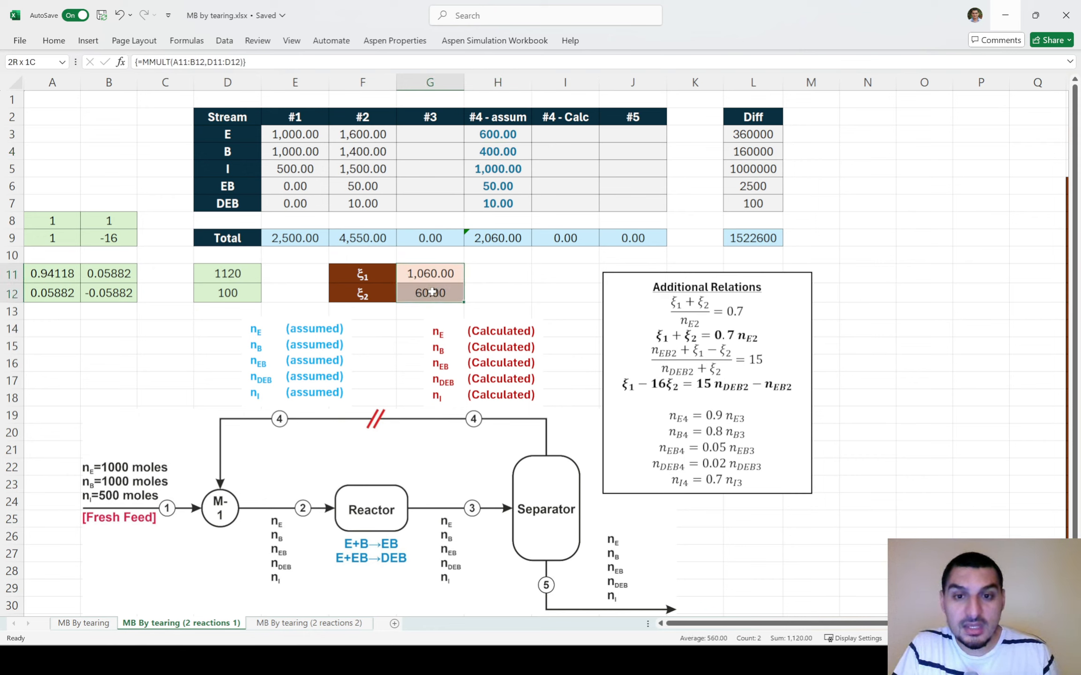
Step: Calculate the stream #3 flow of E in G3 as =F3-G11-G12
left_click(436, 131)
type("=")
key("Left")
type("-")
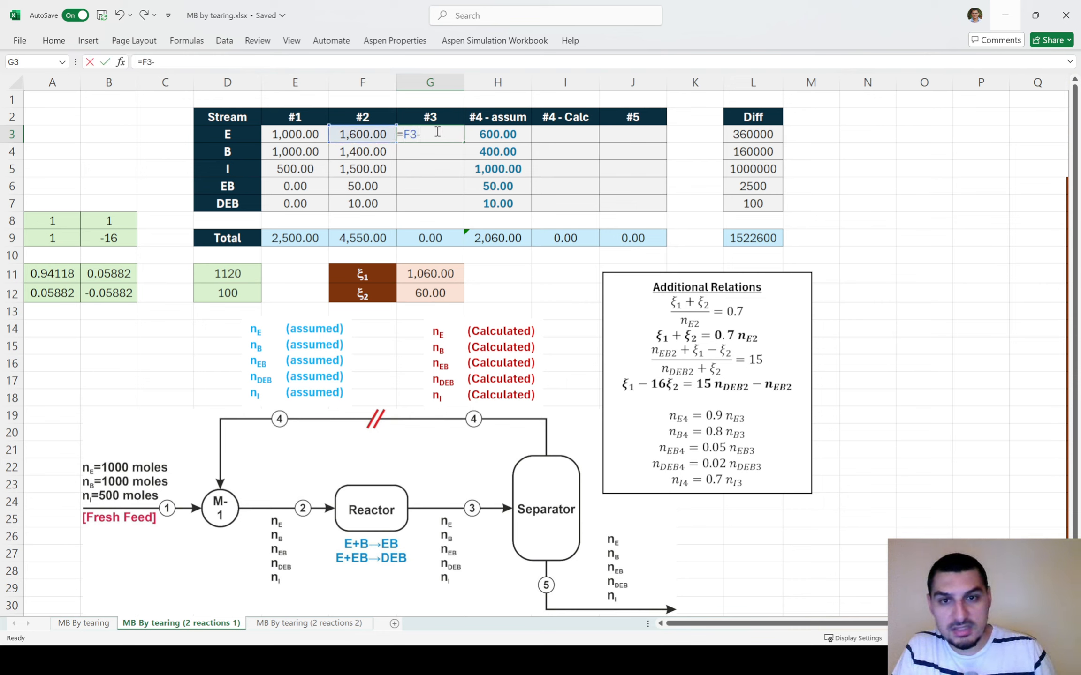
left_click(435, 268)
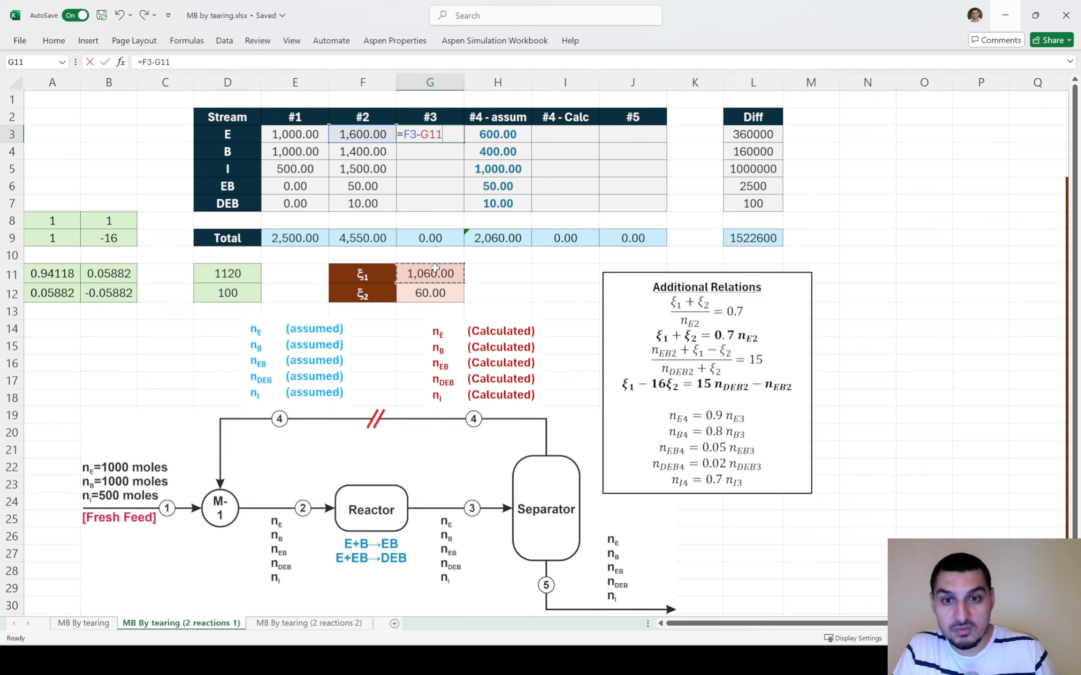
type("-")
left_click(430, 294)
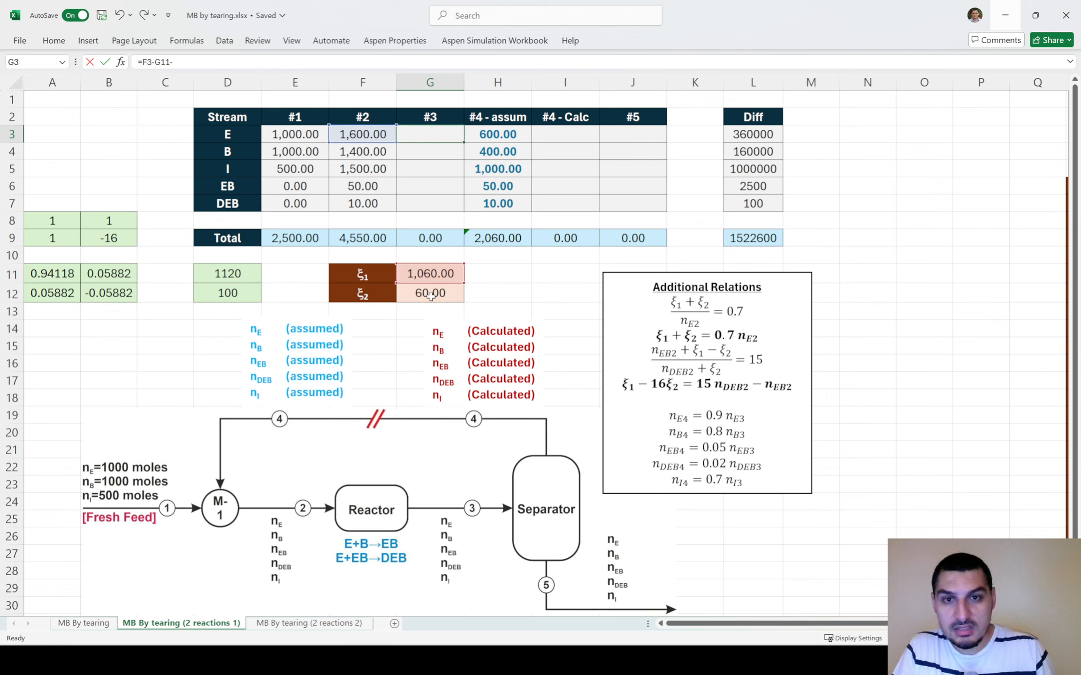
key("Return")
Step: Enter the stream #3 flows of B as =F4-G11 in G4 and of I as =F5 in G5
type("=")
key("Left")
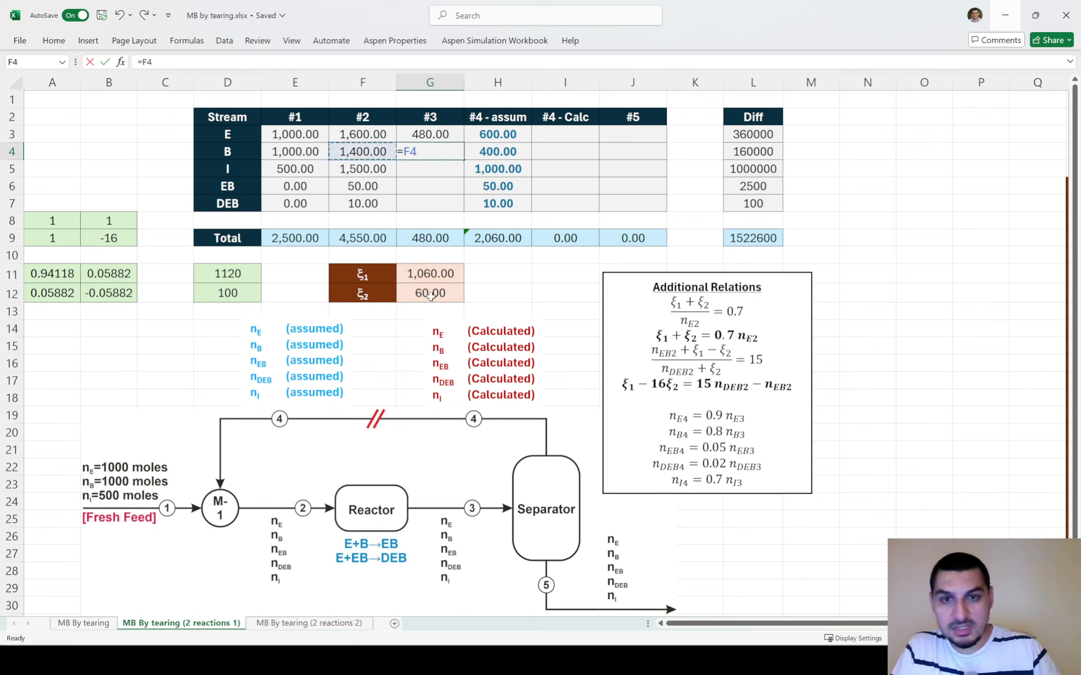
type("-")
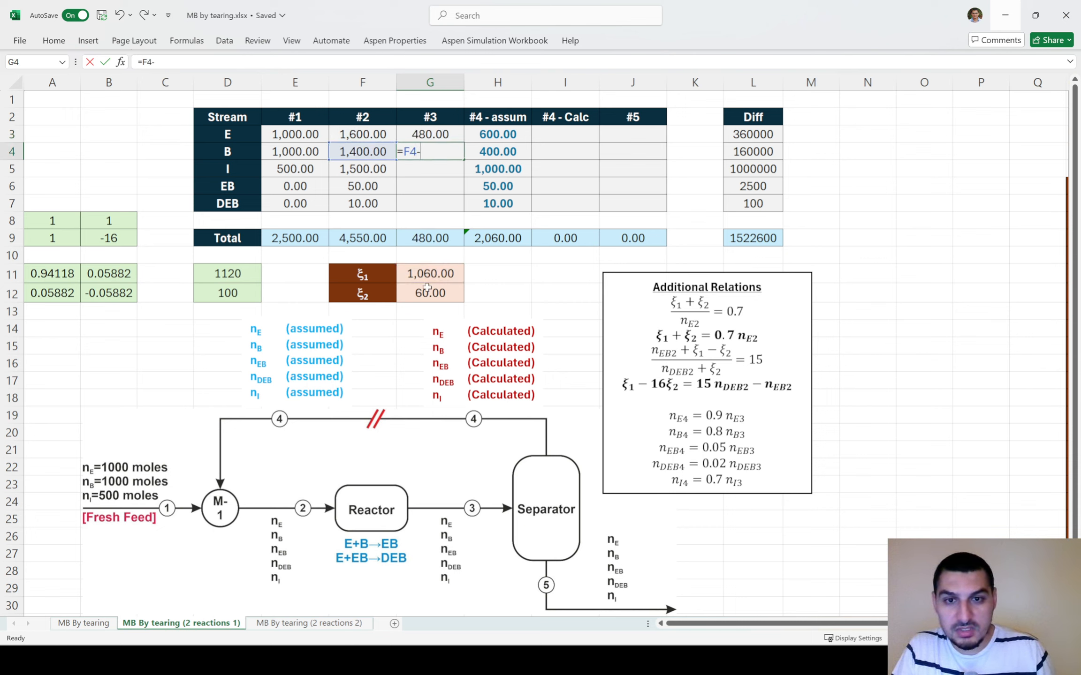
left_click(428, 277)
key("Return")
type("=")
key("Left")
key("Return")
Step: Calculate the stream #3 flow of EB in G6 as =F6+G11-G12
type("=")
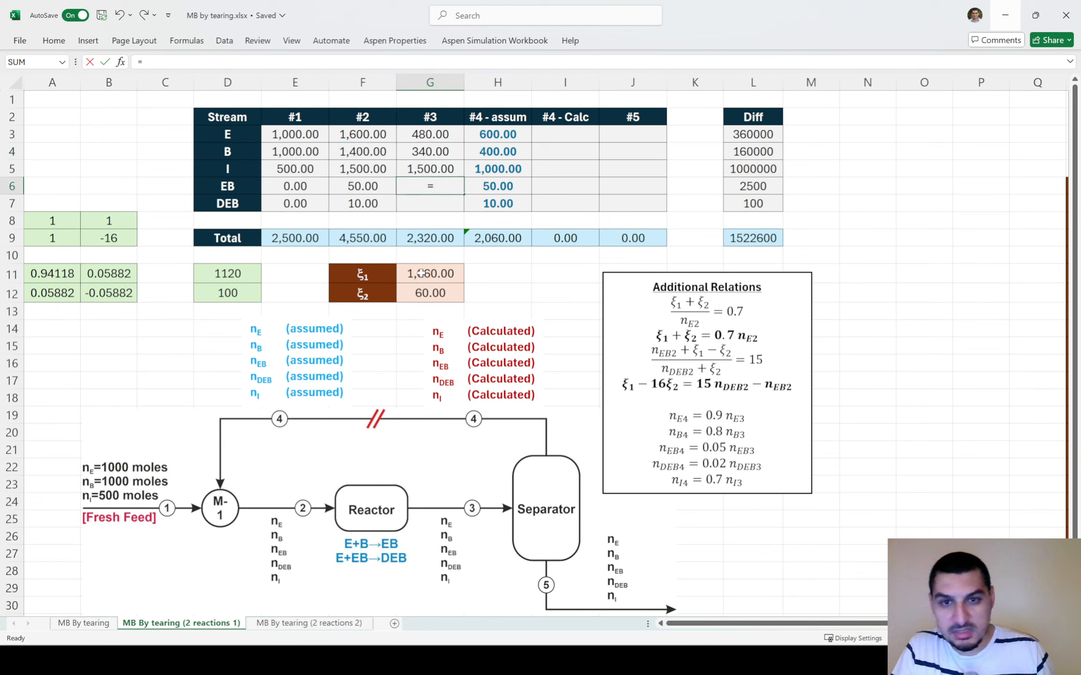
key("Left")
type("+")
left_click(436, 272)
type("-")
left_click(436, 292)
key("Return")
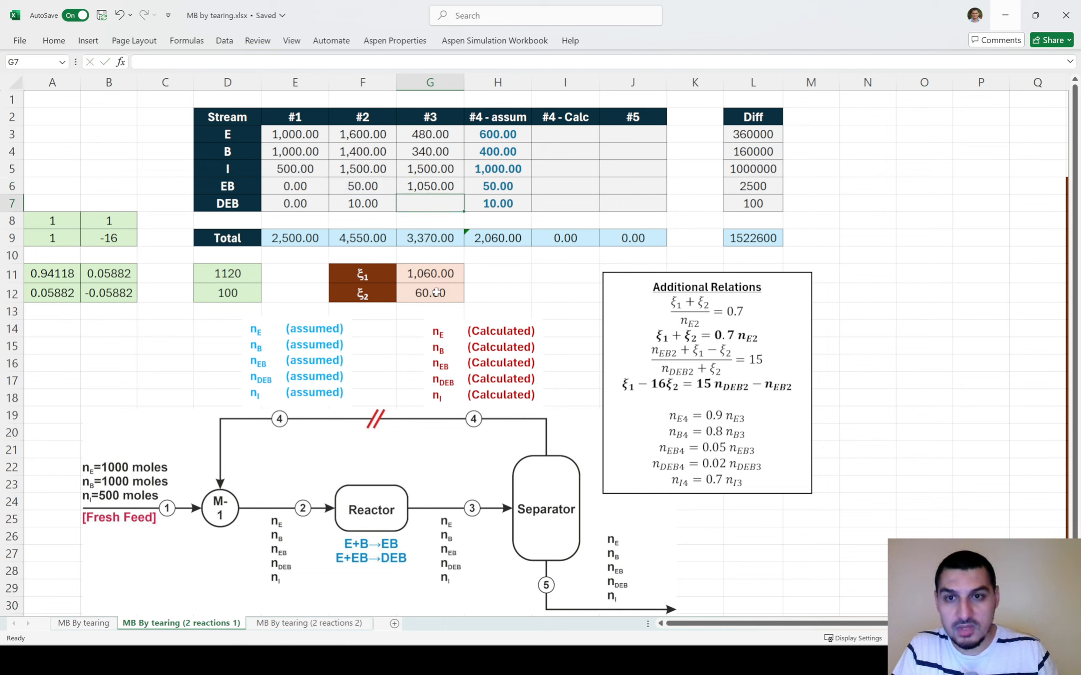
Step: Calculate the stream #3 flow of DEB in G7 as =F7+G12
type("=")
key("Left")
type("+")
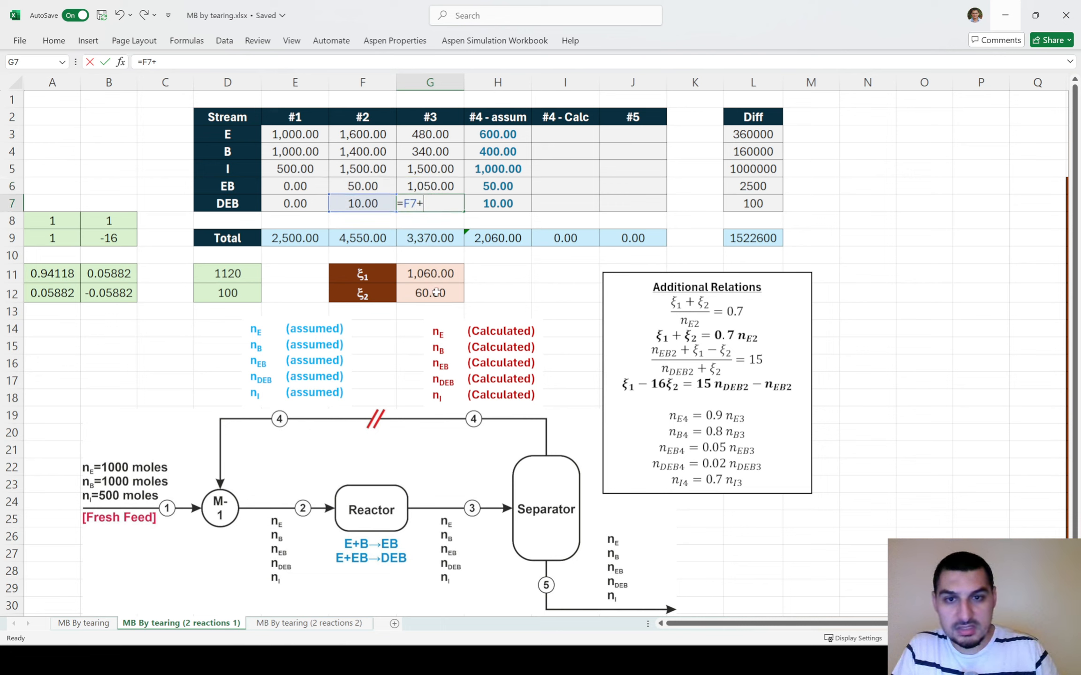
left_click(436, 293)
key("Return")
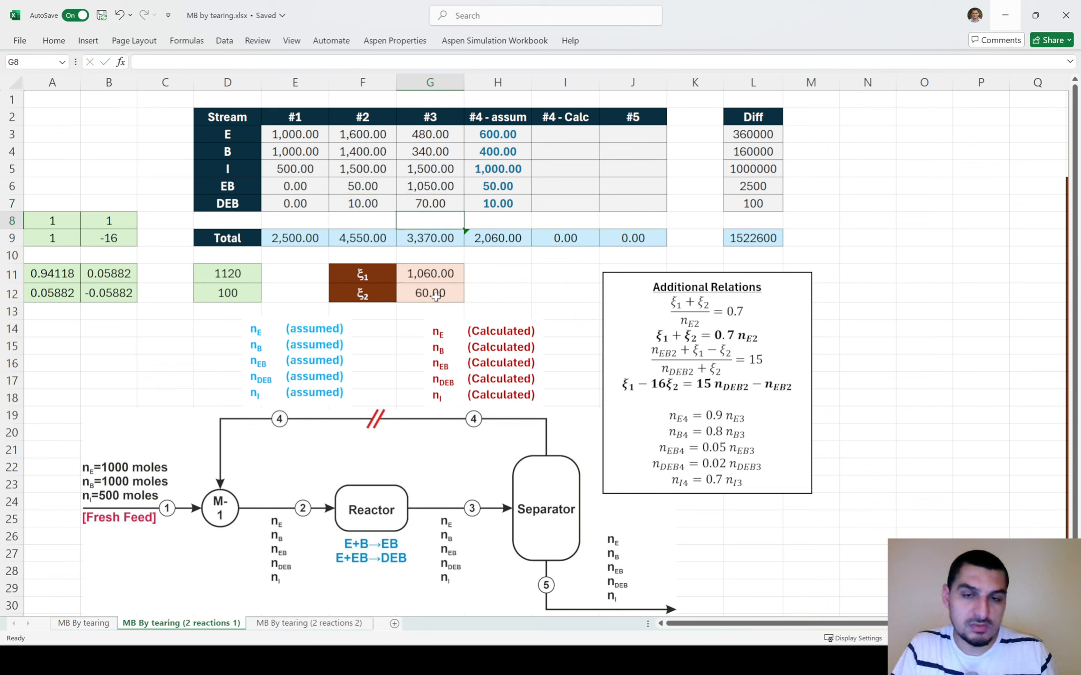
Step: Enter =H3*90% in I3 for the calculated stream #4 flow of E
left_click(554, 137)
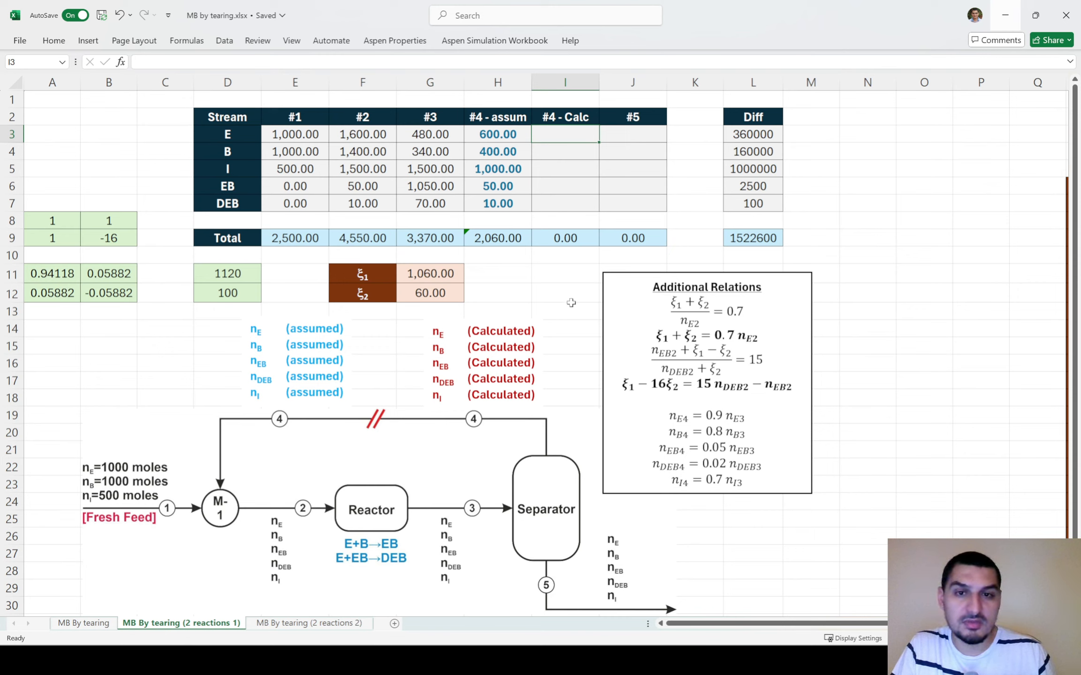
type("=")
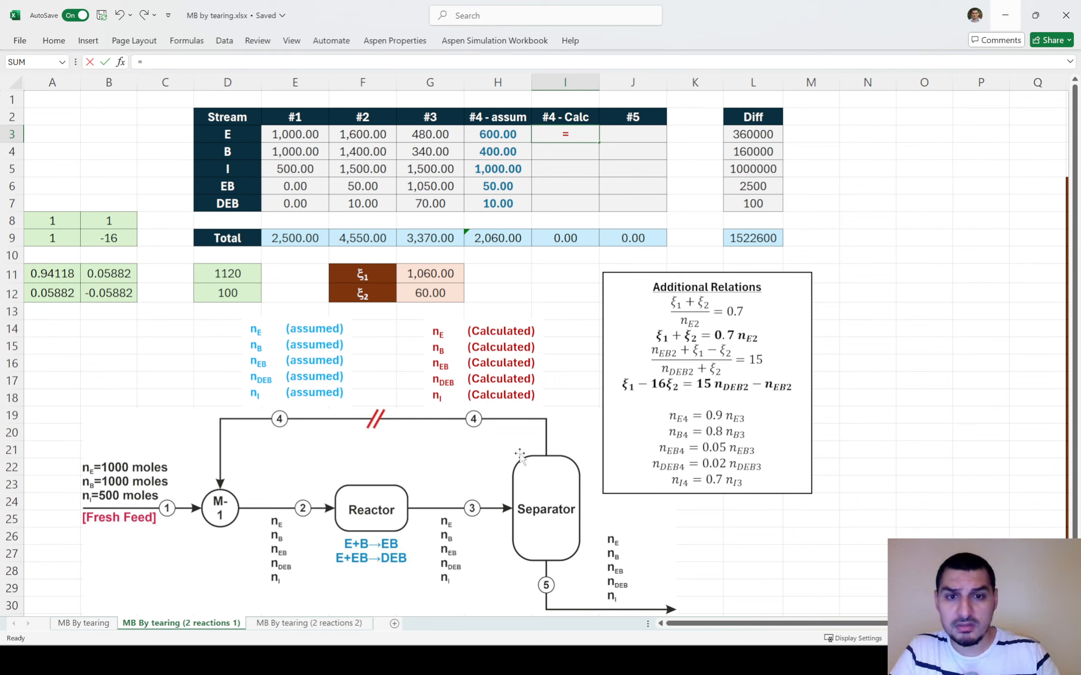
key("Left")
type("*90%")
key("Return")
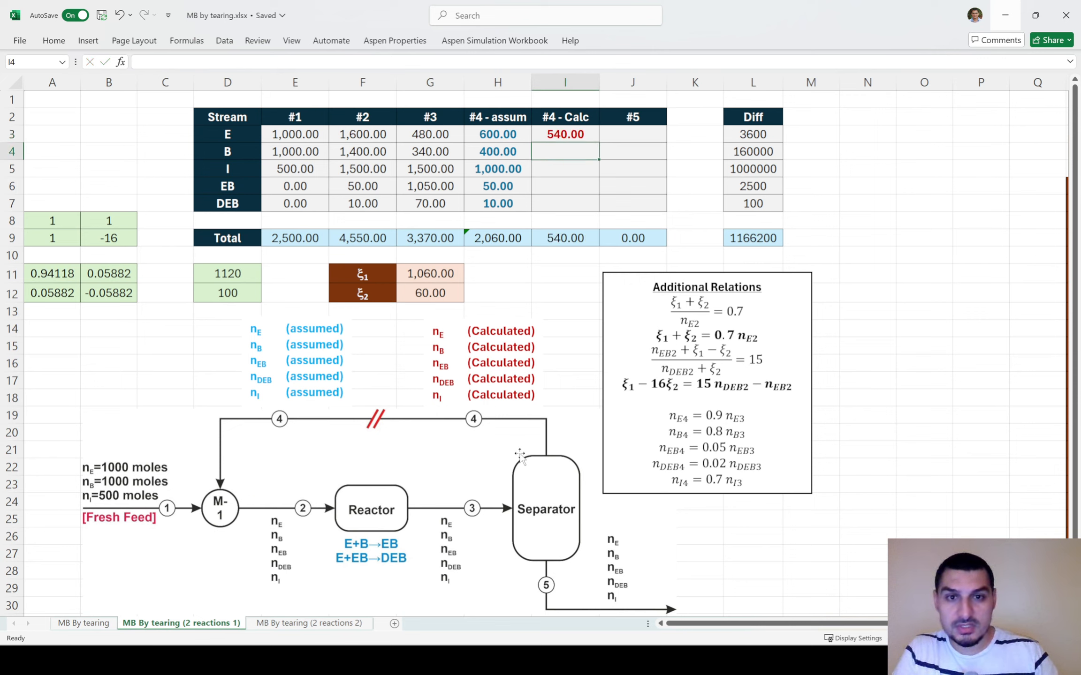
Step: Enter the calculated stream #4 flows of B as =H4*80% in I4 and of I as =H5*70% in I5
type("=")
key("Left")
type("*80%")
key("Return")
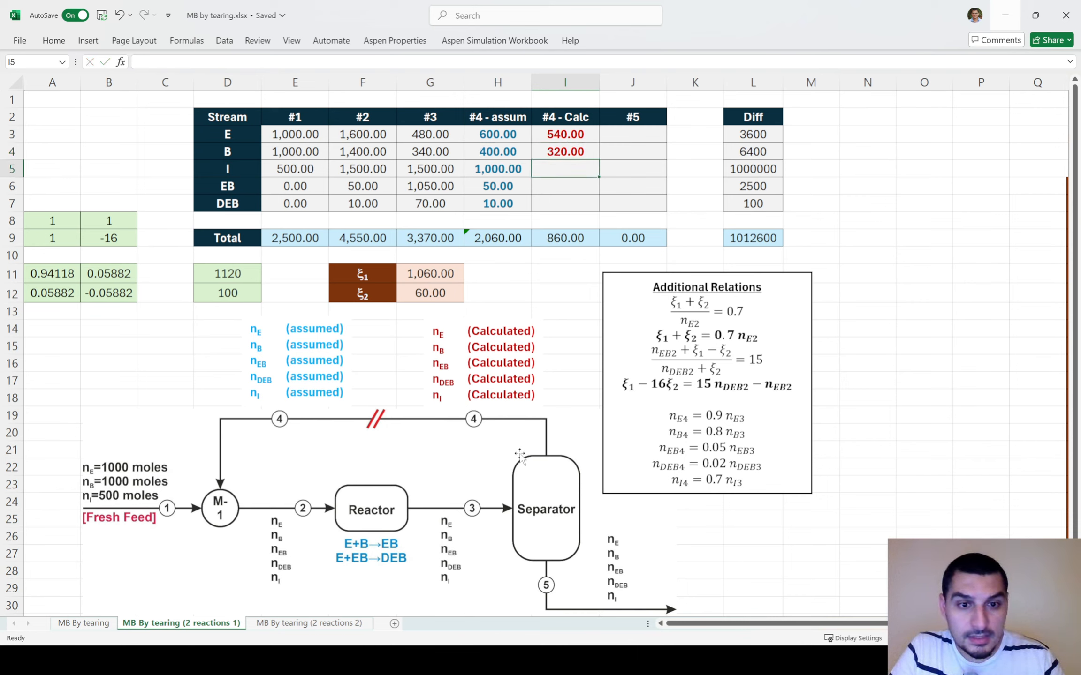
type("=")
key("Left")
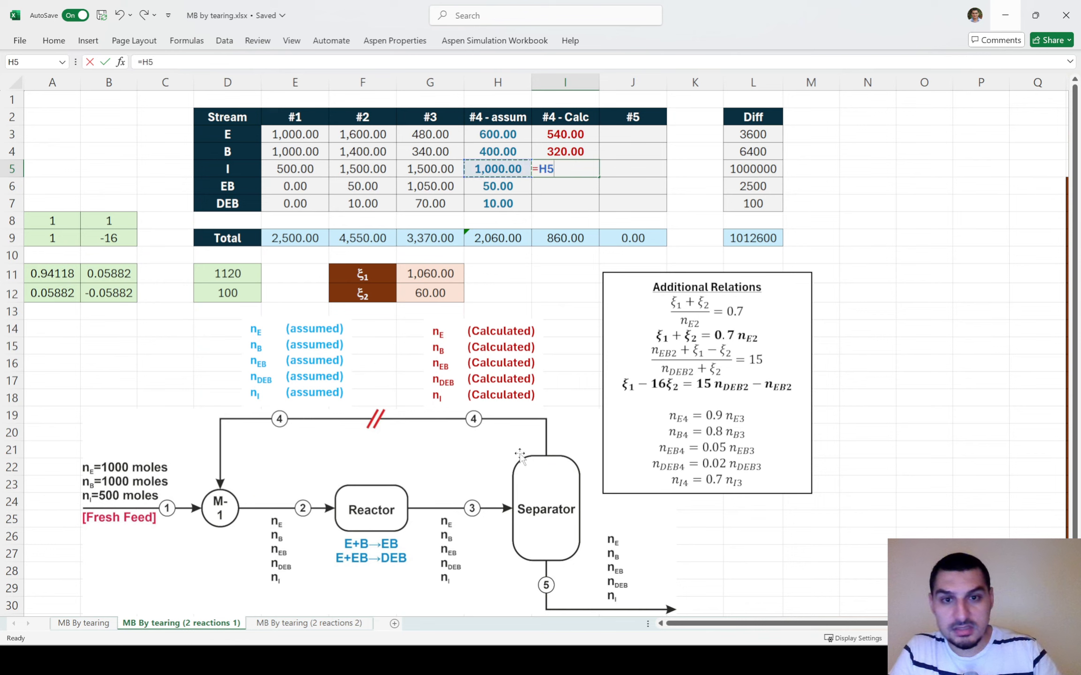
type("*70%")
key("Return")
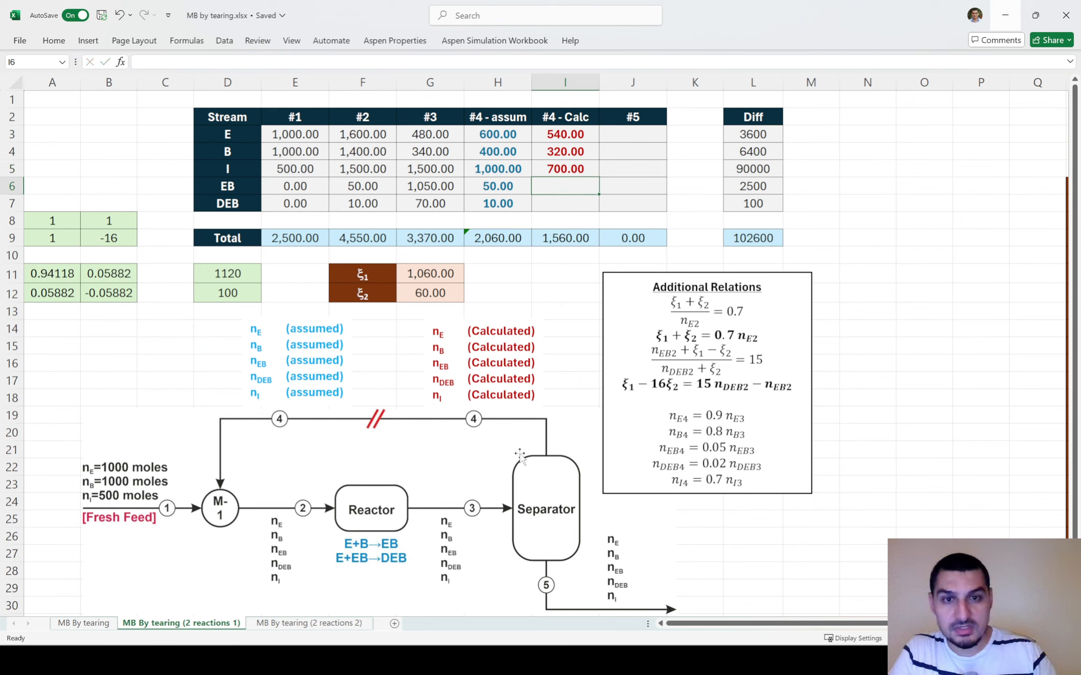
Step: Enter the calculated stream #4 flows of EB as =H6*5% in I6 and of DEB as =H7*2% in I7
type("=")
key("Left")
type("*5%")
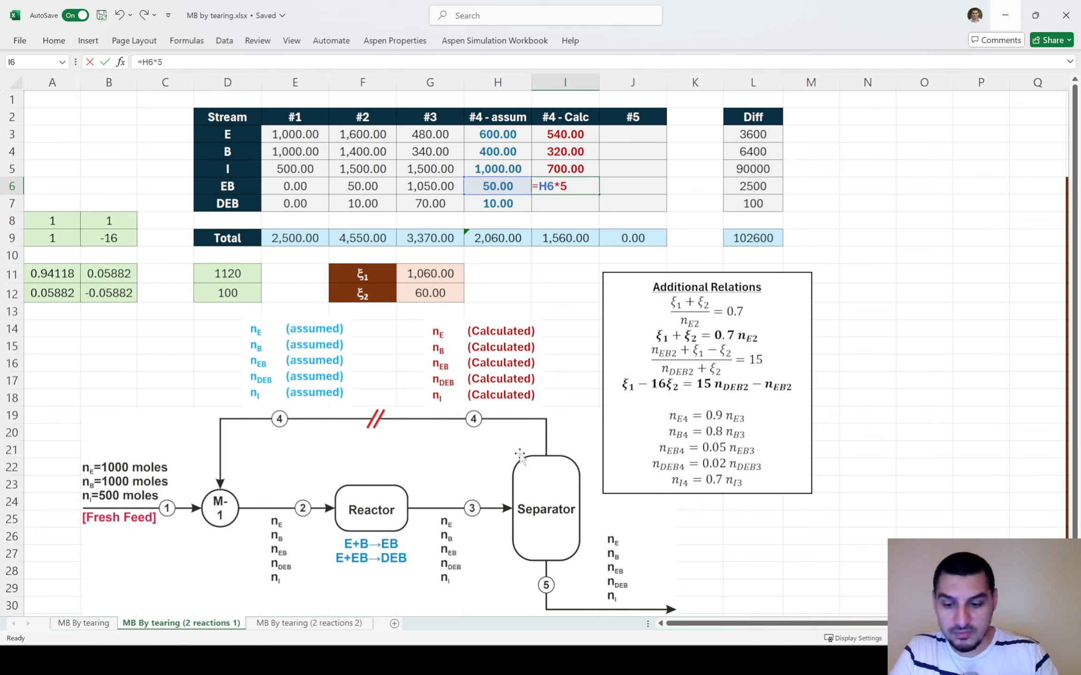
key("Return")
type("=")
key("Left")
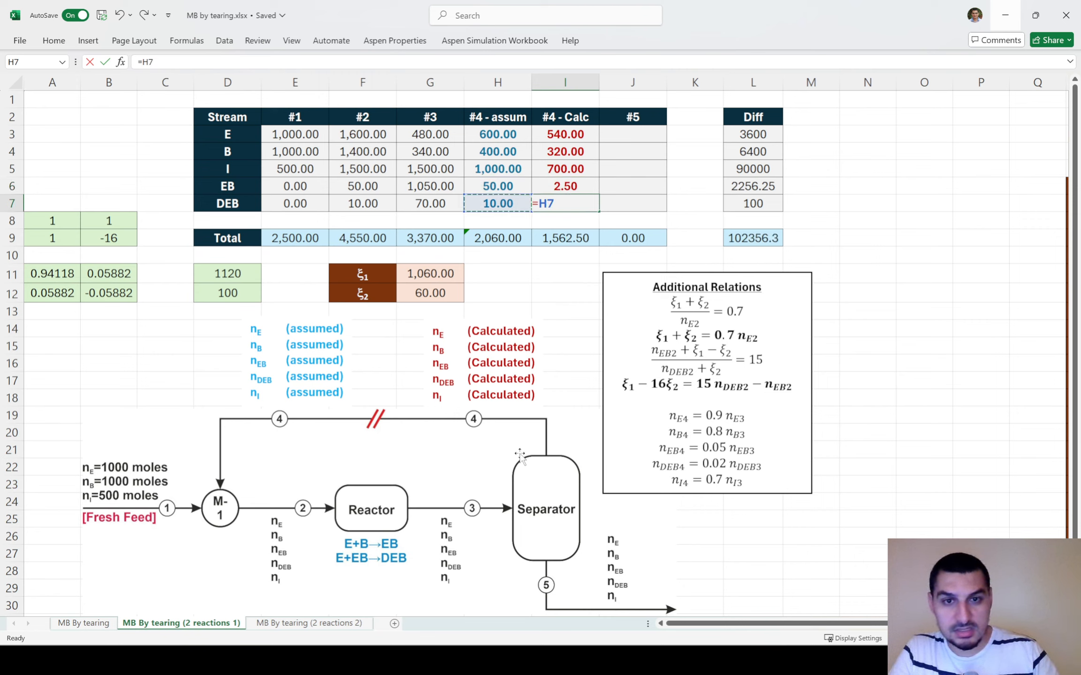
type("*2%")
key("Return")
Step: Calculate the stream #5 flow of E in J3 as stream #3 minus calculated stream #4, =G3-I3, and check its references
key("Right")
key("Up")
key("Up")
key("Up")
key("Up")
key("Up")
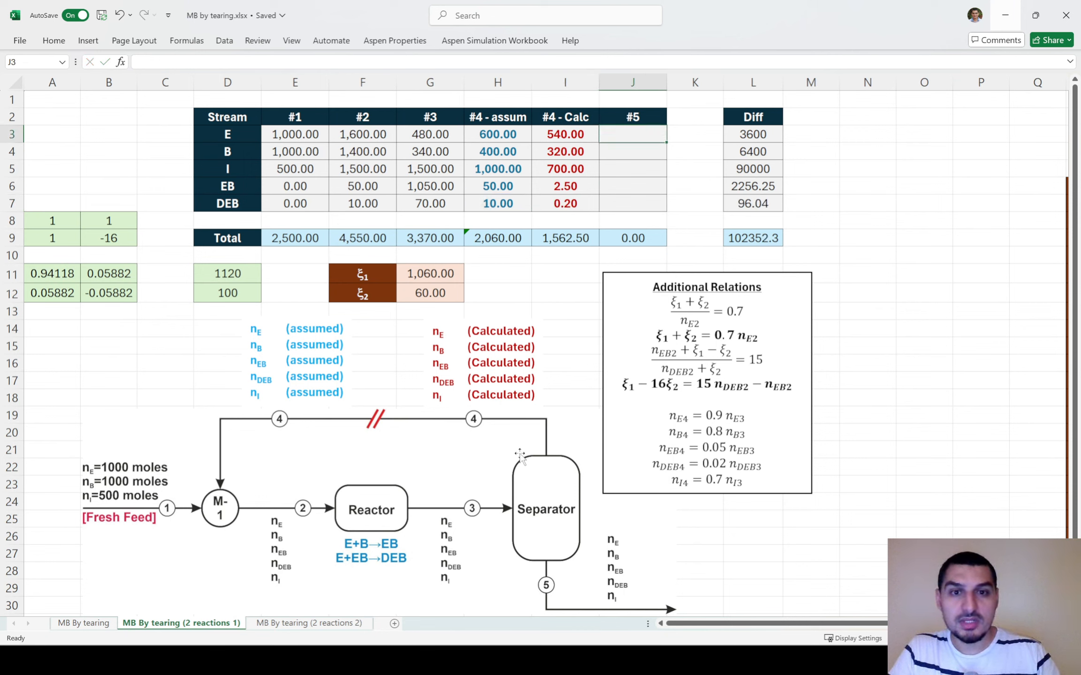
type("=")
key("Left")
key("Left")
type("-")
key("BackSpace")
key("BackSpace")
key("BackSpace")
key("Left")
key("Left")
key("Left")
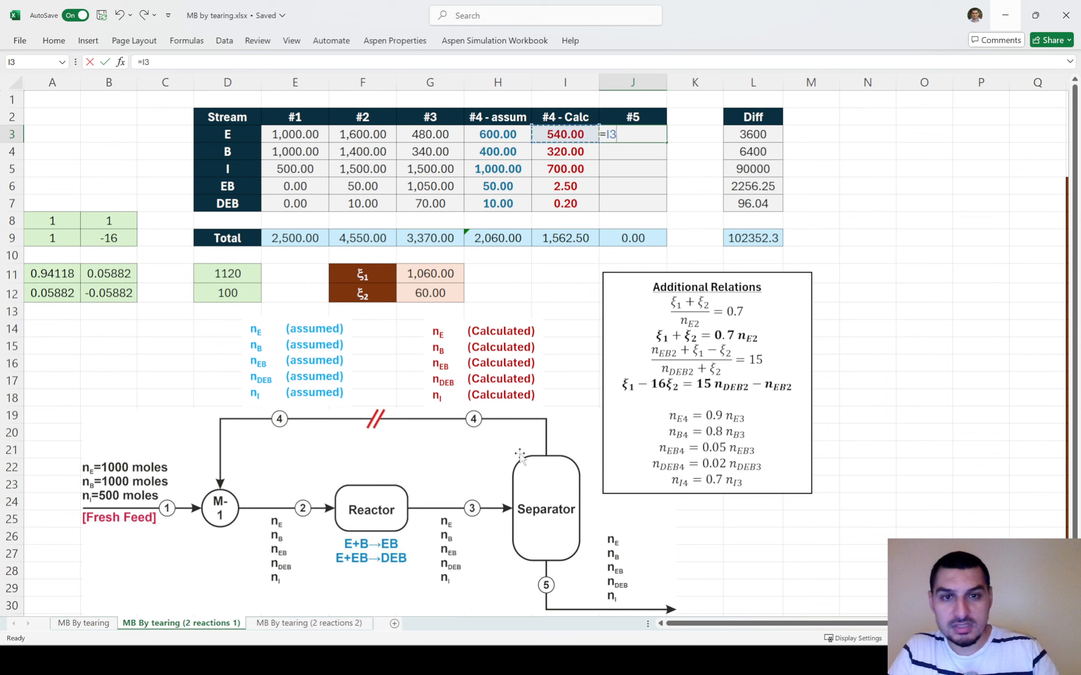
type("-")
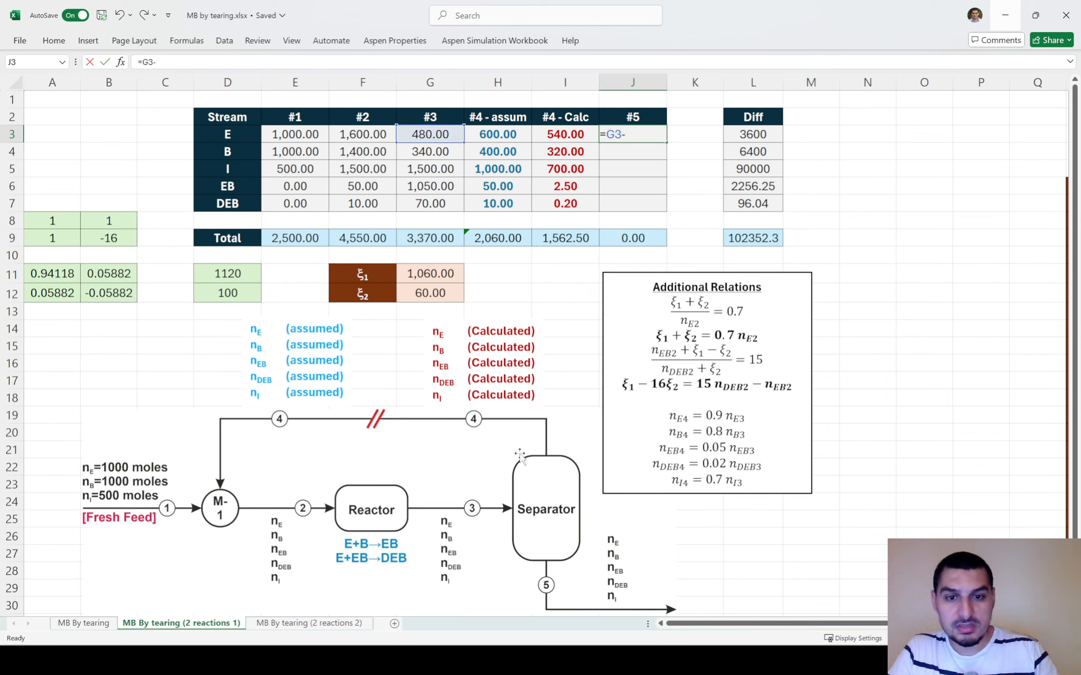
key("Left")
key("ctrl+Return")
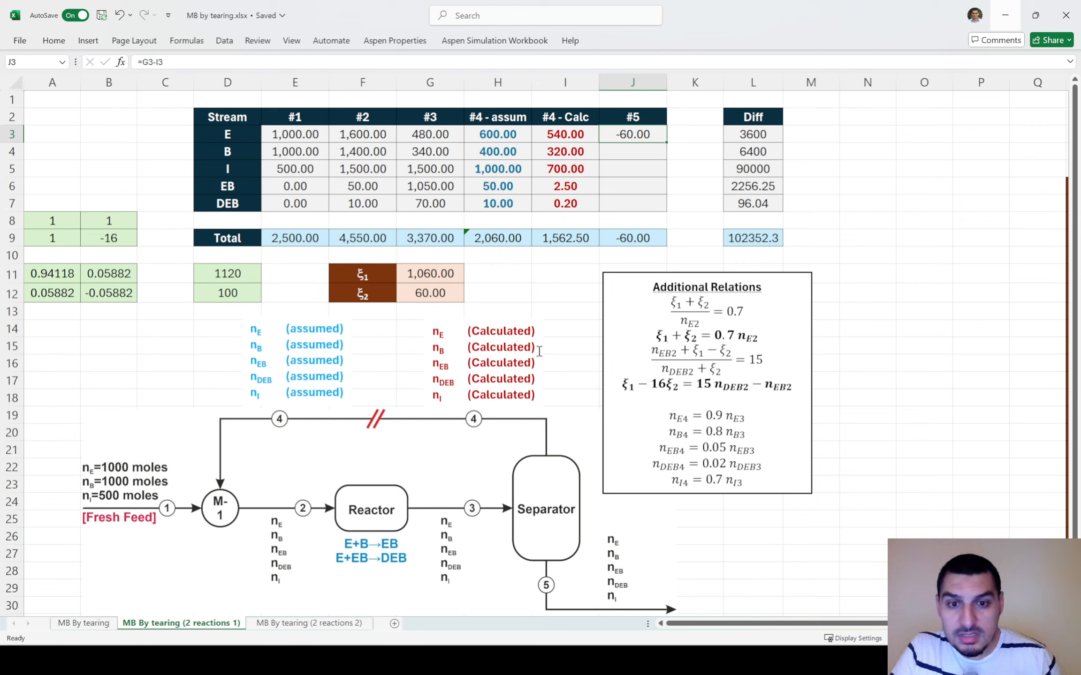
key("F2")
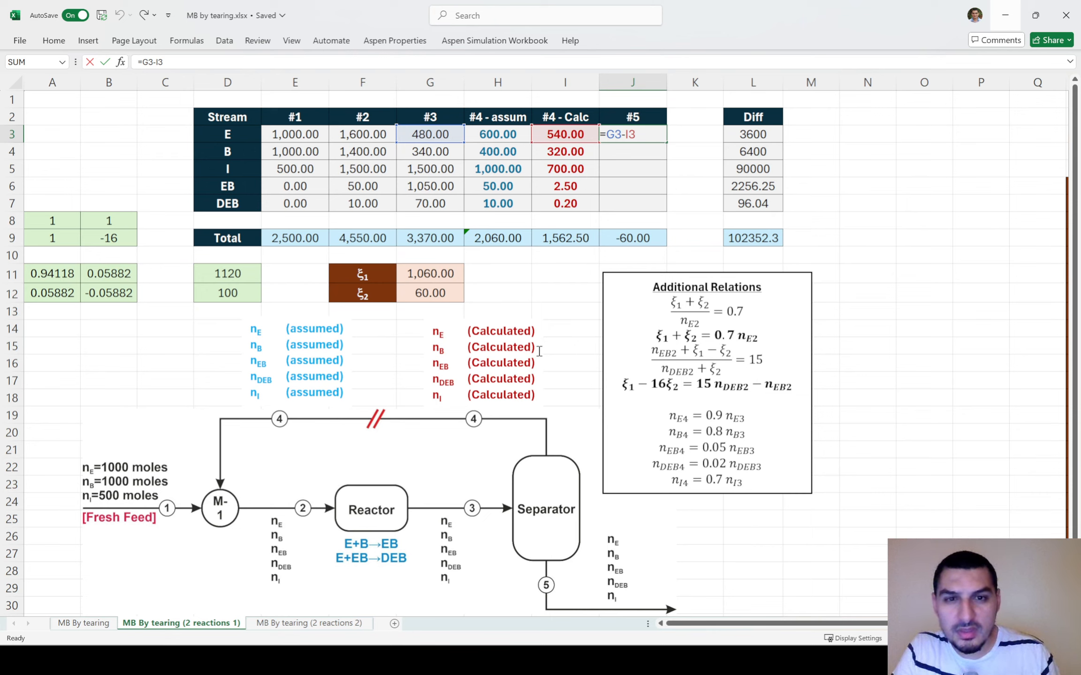
key("Return")
Step: Correct the calculated stream #4 formulas of E and B to reference stream #3: =G3*90% and =G4*80%
double_click(561, 136)
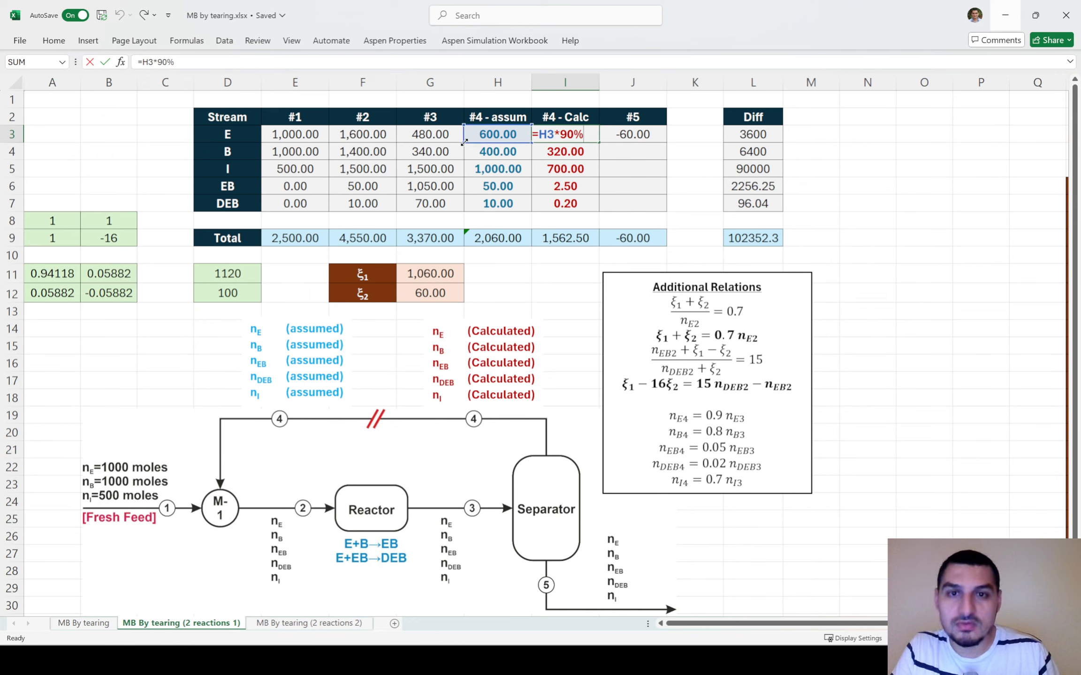
left_click_drag(463, 142, 442, 134)
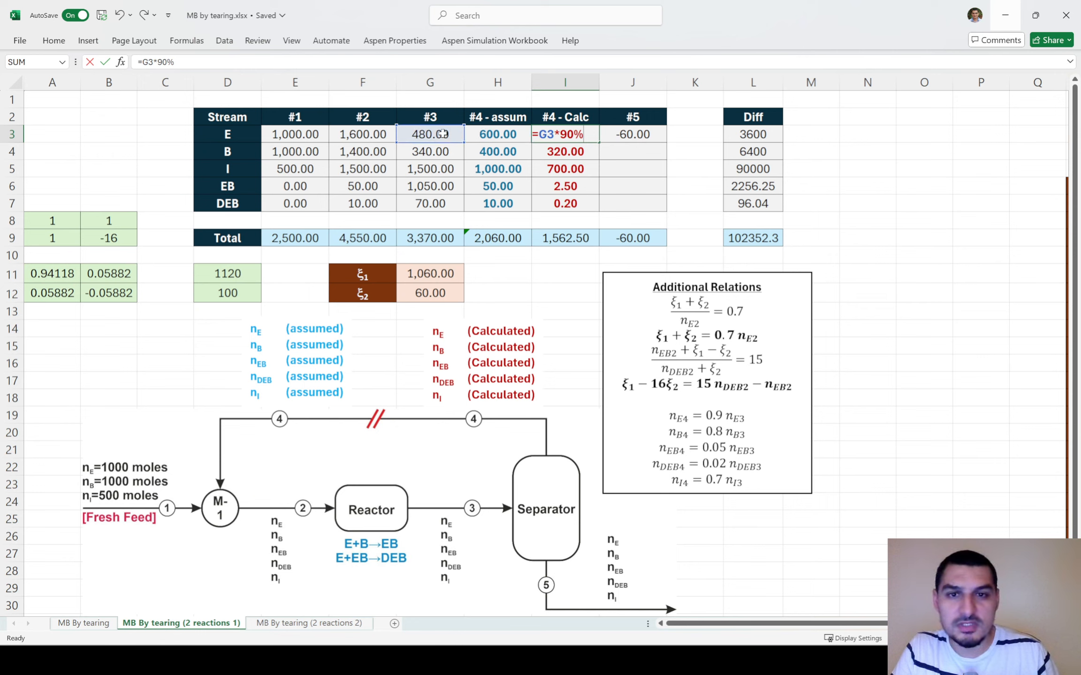
key("Return")
key("F2")
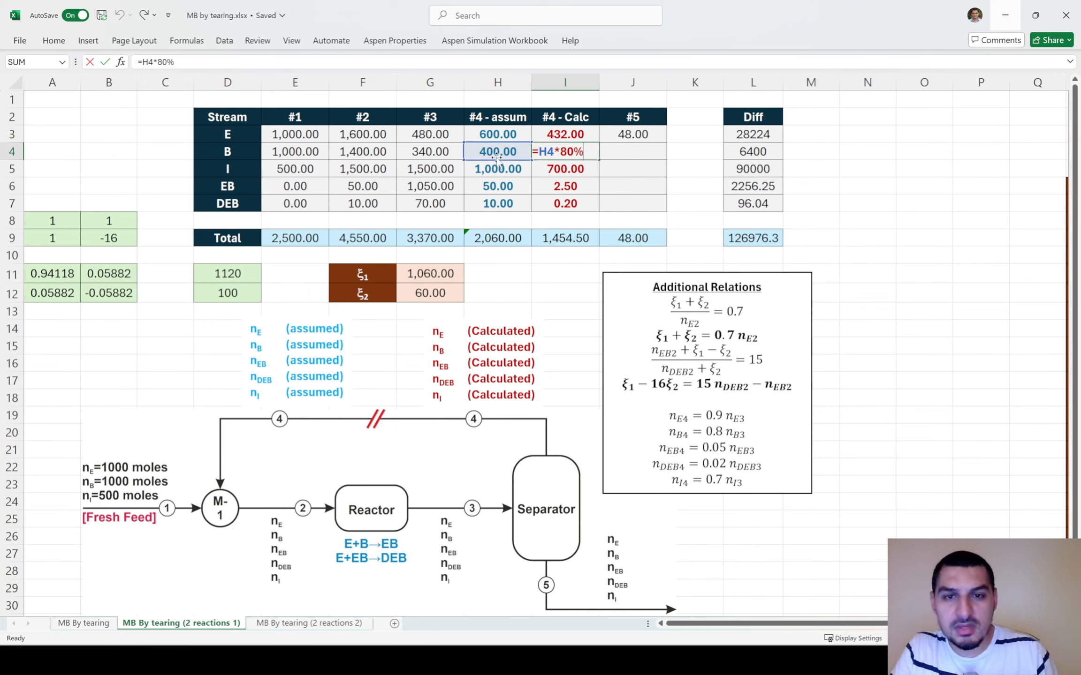
left_click_drag(522, 160, 455, 159)
key("Return")
Step: Correct the calculated stream #4 formulas of I, EB and DEB to reference stream #3: =G5*70%, =G6*5% and =G7*2%
key("F2")
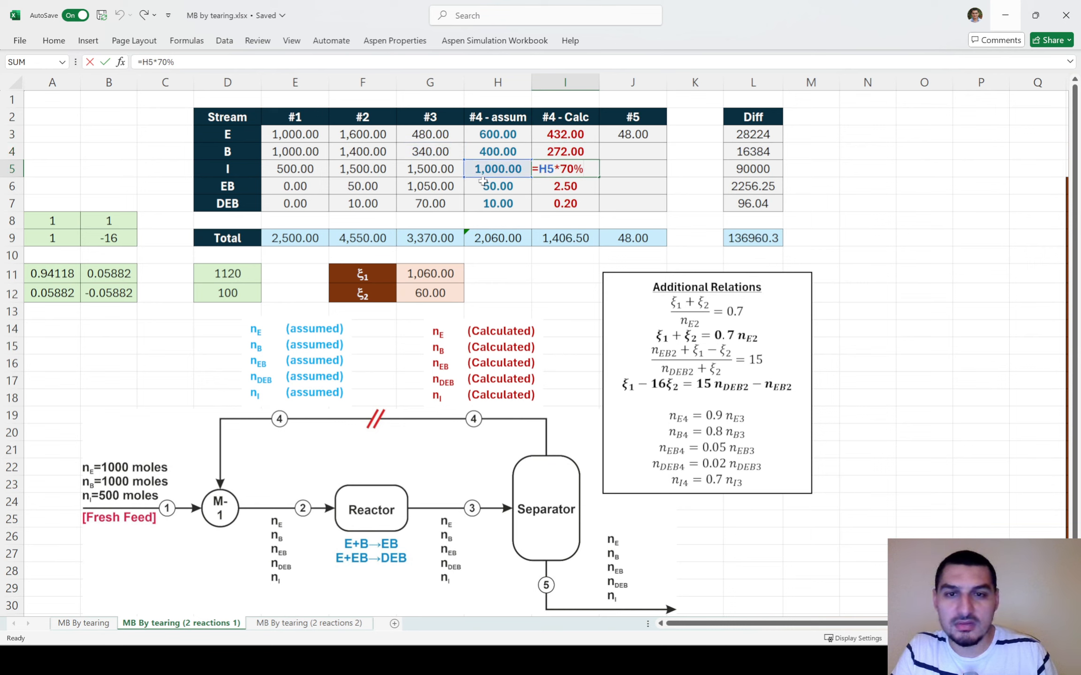
left_click_drag(483, 178, 445, 192)
key("Return")
key("F2")
key("Return")
key("F2")
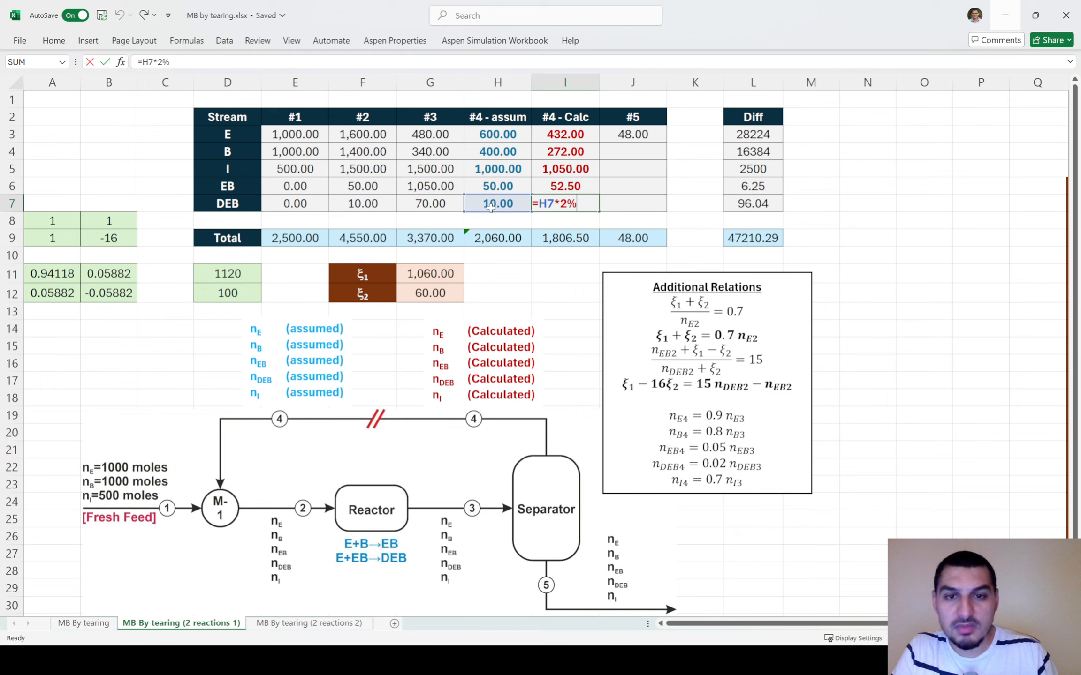
left_click_drag(500, 214, 446, 212)
key("Return")
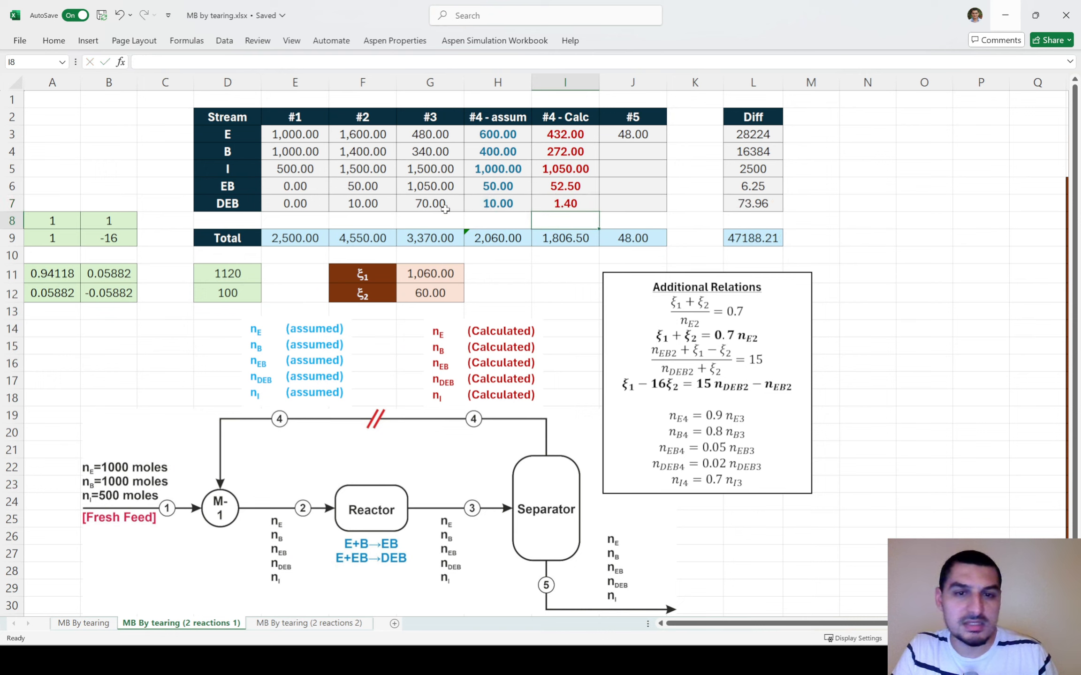
Step: Fill the stream #5 formula from J3 down to J7 for the remaining components
double_click(640, 140)
key("Escape")
left_click_drag(664, 142, 663, 211)
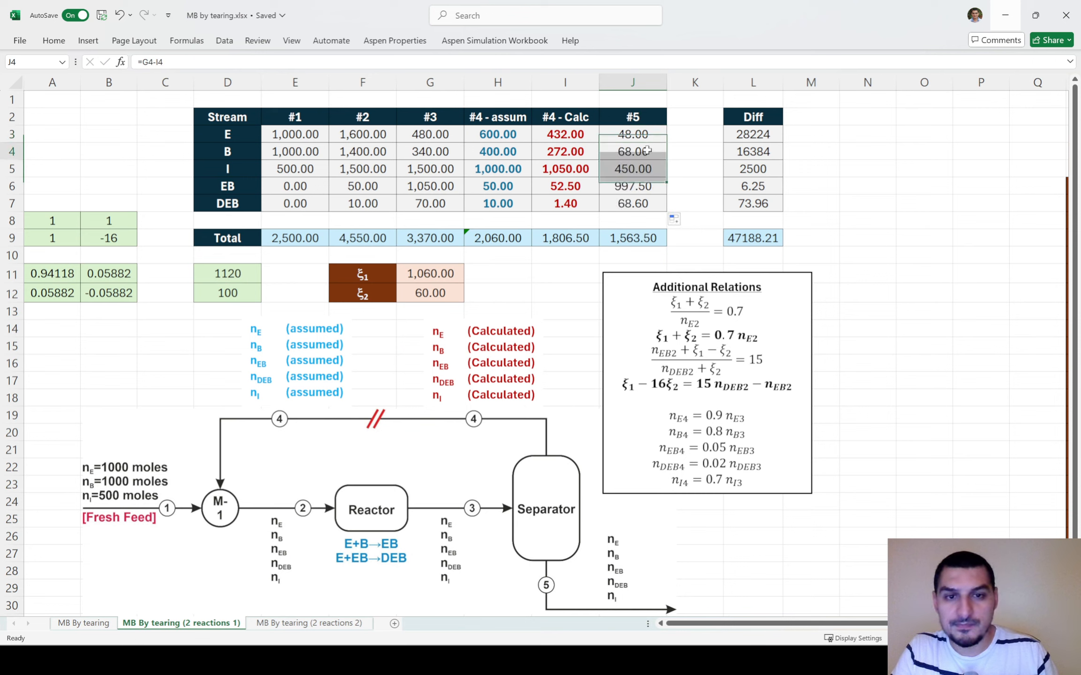
left_click(648, 151)
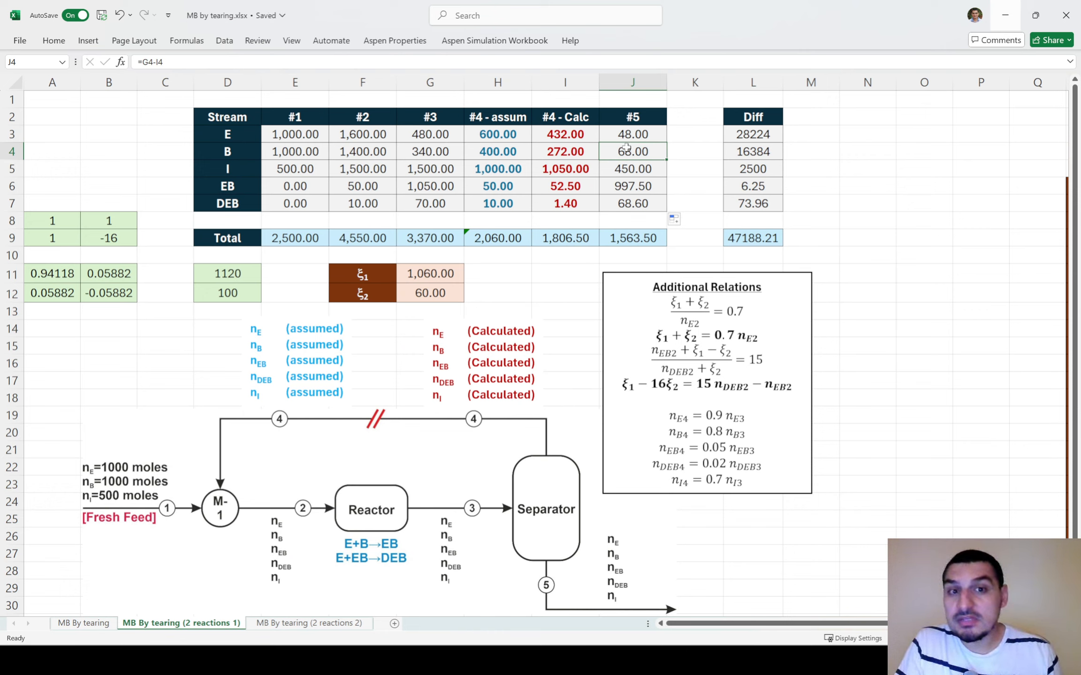
left_click(673, 137)
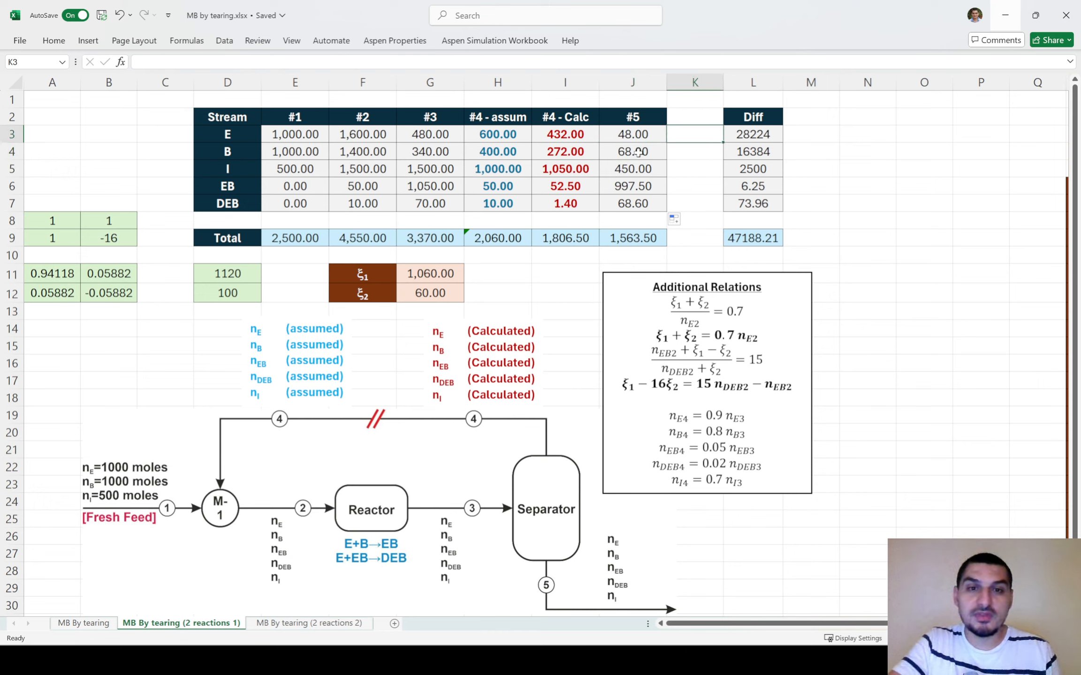
Step: Check the squared-difference formulas in L3:L7, and set the Solver objective to total difference L9 with a target value of 0
left_click_drag(530, 134, 513, 204)
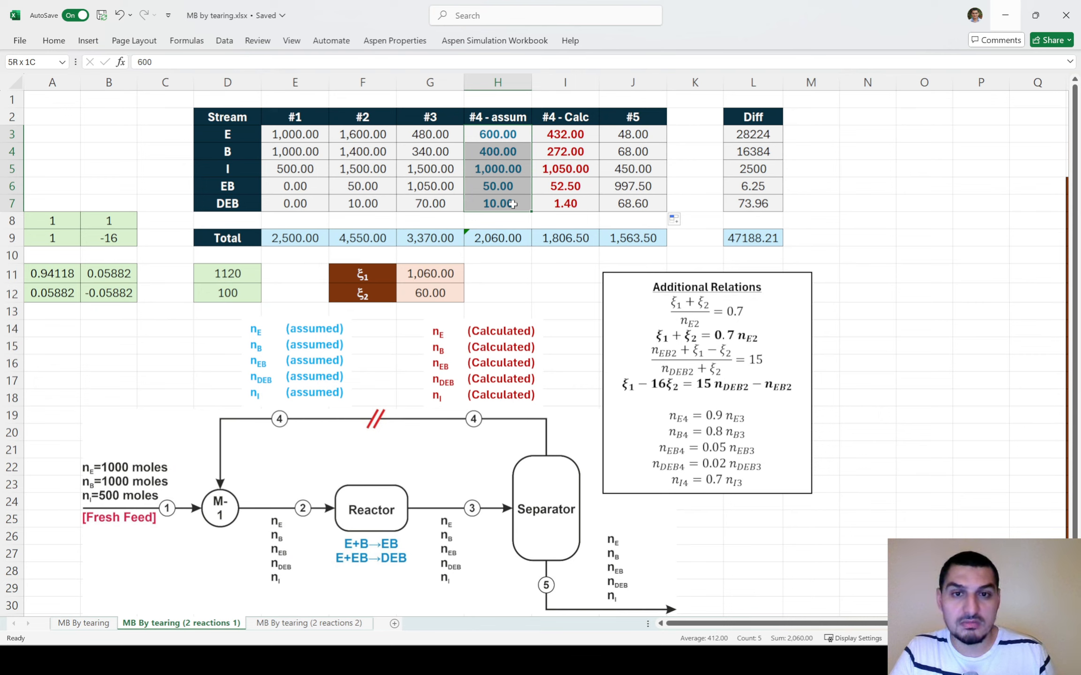
double_click(746, 136)
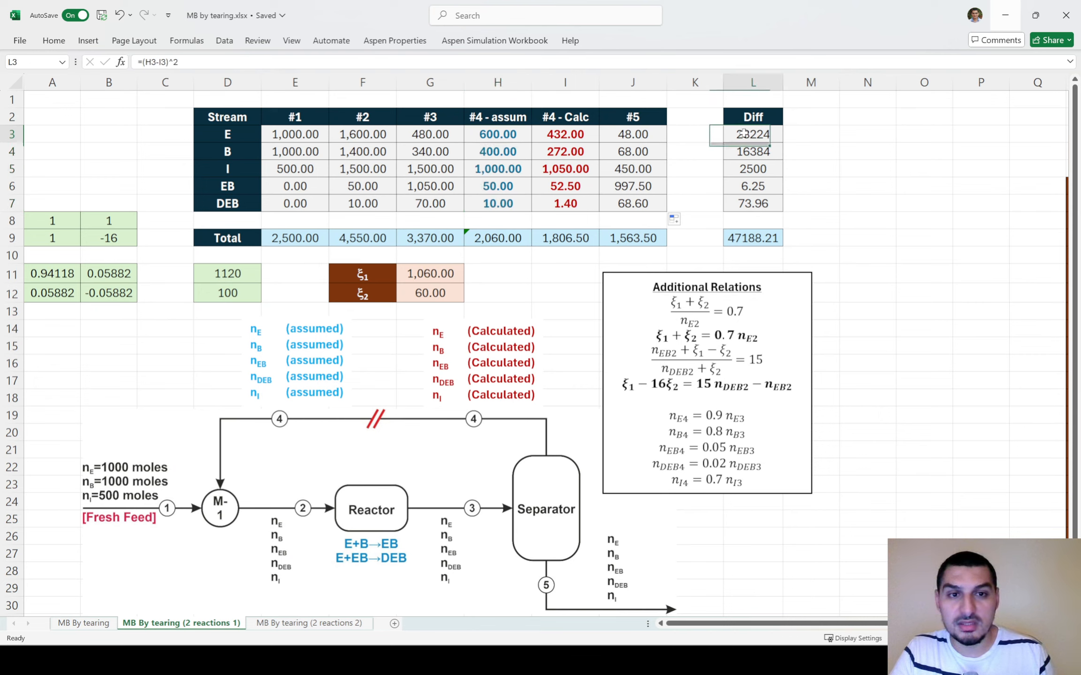
key("Return")
left_click_drag(751, 136, 750, 204)
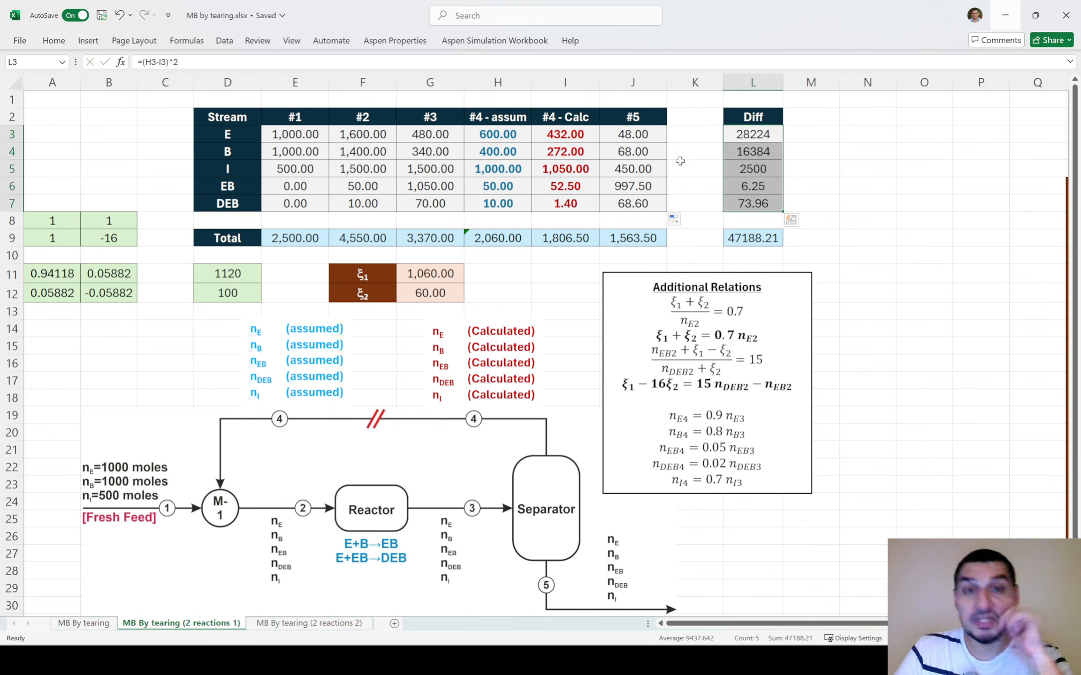
left_click(224, 40)
left_click(1006, 61)
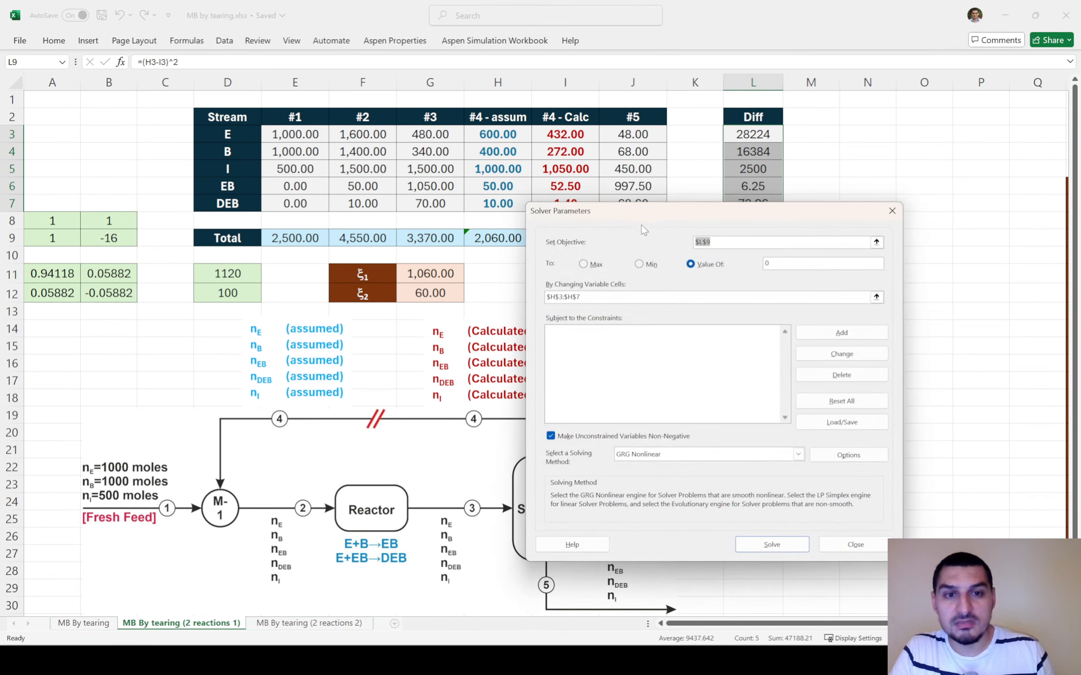
left_click_drag(659, 214, 798, 278)
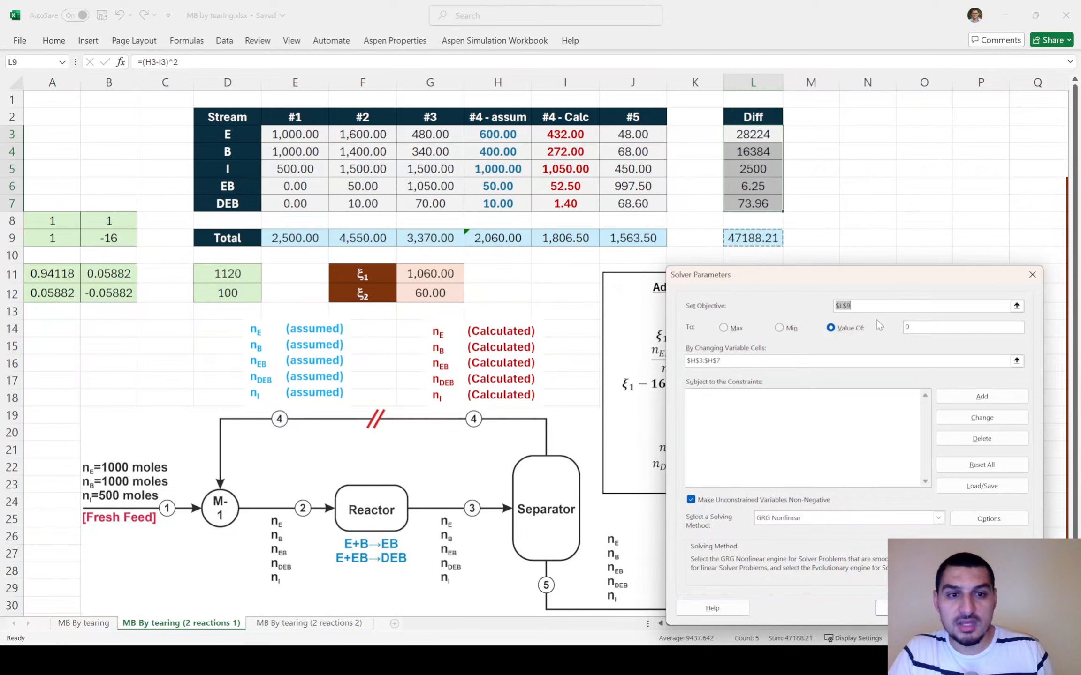
left_click(744, 239)
key("Tab")
key("Tab")
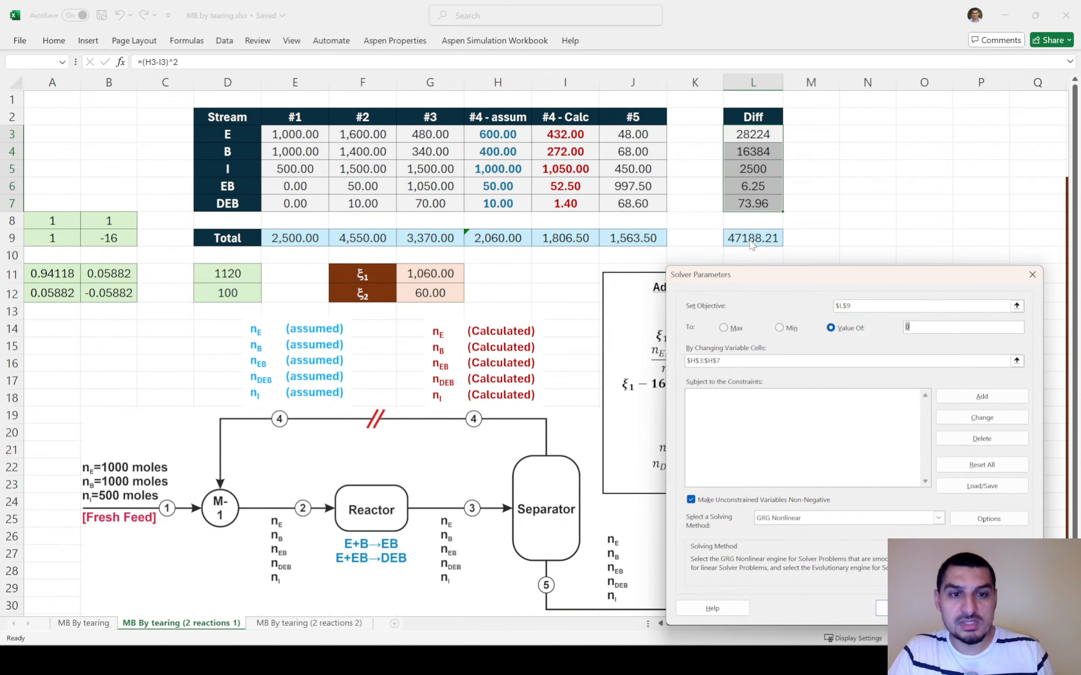
Step: Solve by changing the assumed stream #4 flows H3:H7 with GRG Nonlinear, and keep the Solver solution
left_click(477, 133)
left_click_drag(477, 133, 516, 205)
left_click_drag(875, 280, 854, 231)
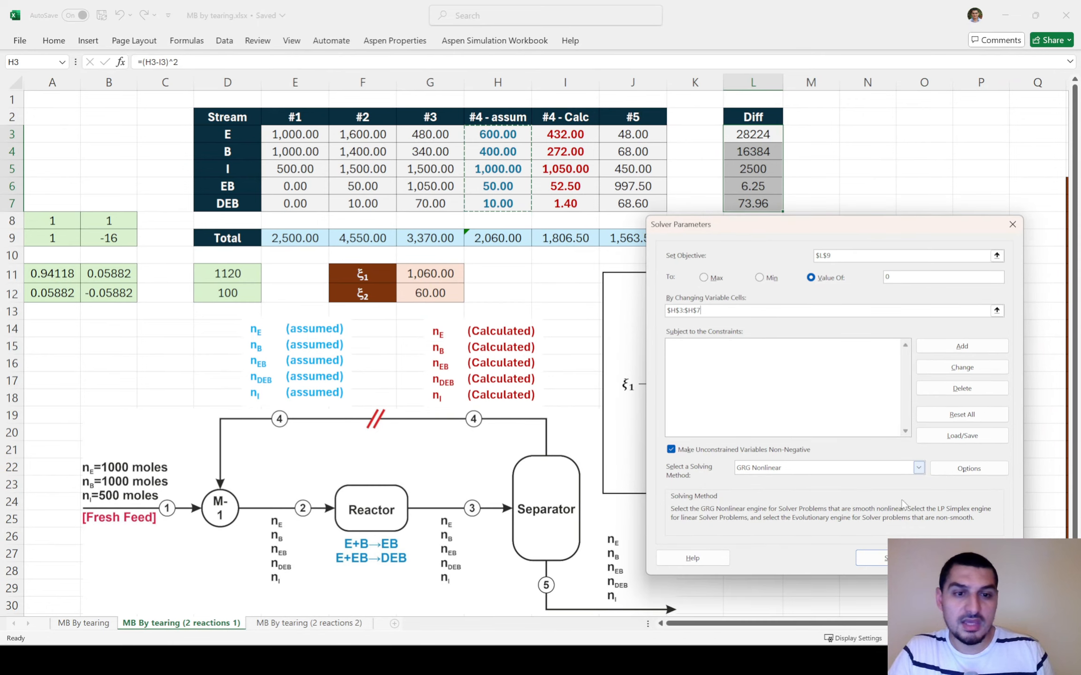
left_click(866, 553)
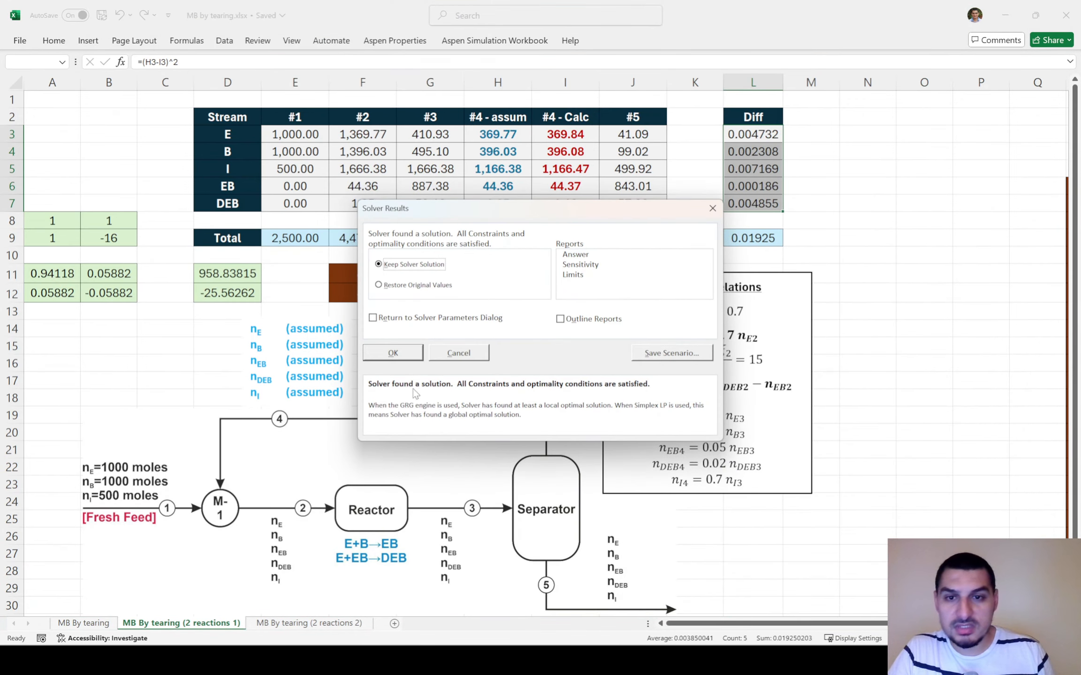
left_click(393, 353)
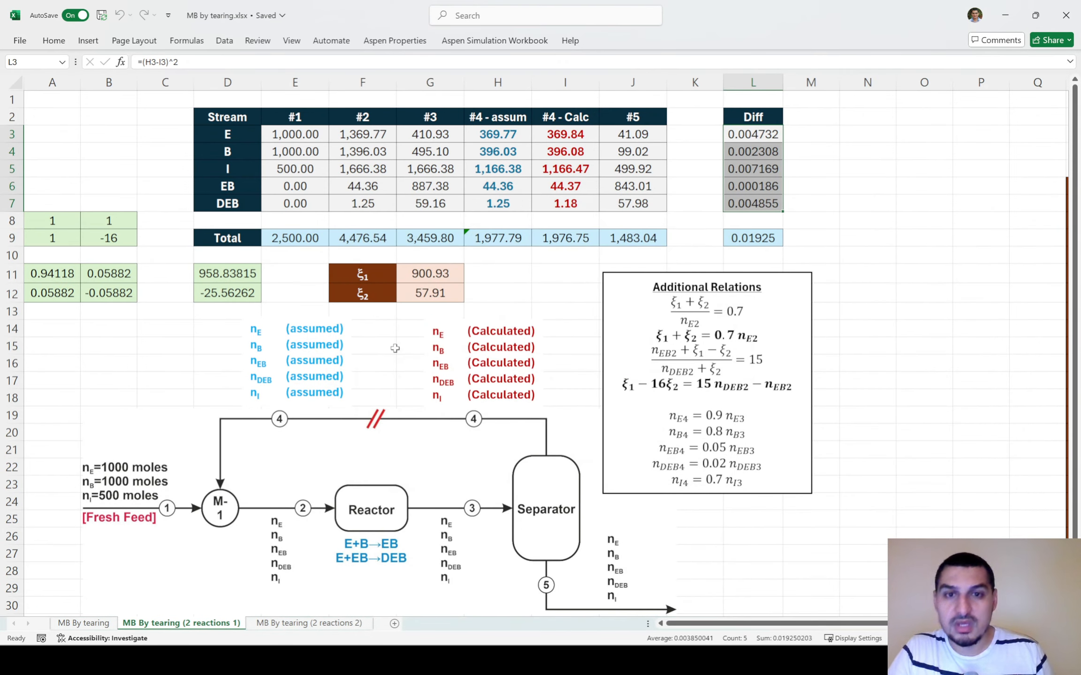
Step: Compare the assumed and calculated stream #4 flows, run Solver again with the same settings, and keep the refined solution
left_click_drag(745, 140, 764, 206)
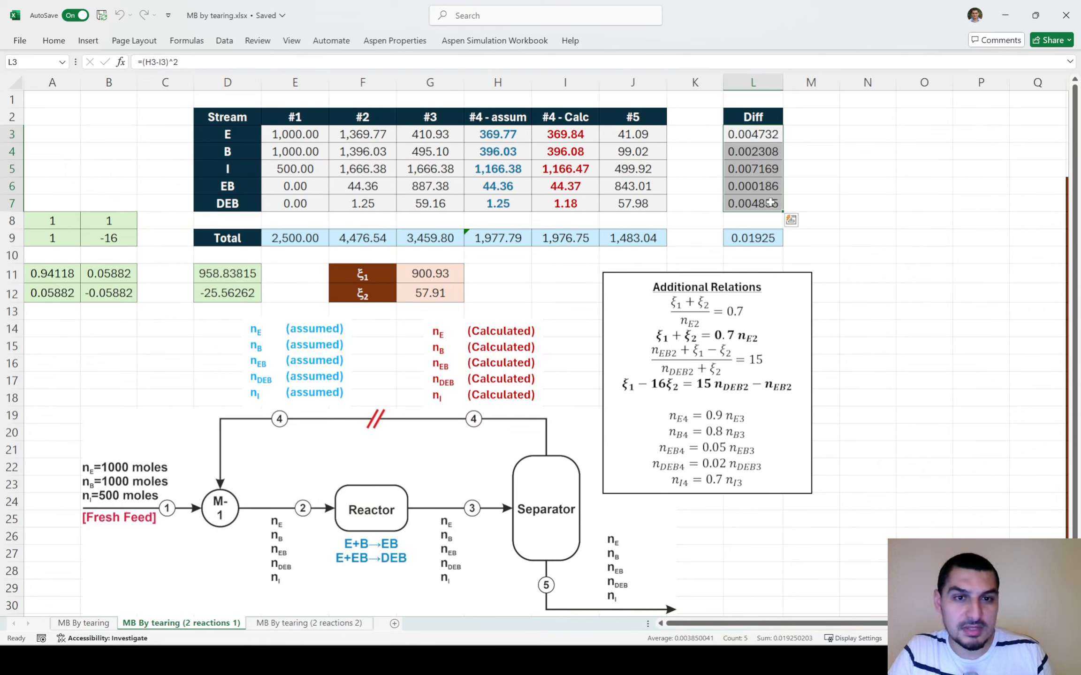
mouse_move(498, 202)
left_mouse_down()
mouse_move(581, 206)
mouse_move(491, 206)
mouse_move(551, 206)
left_mouse_up()
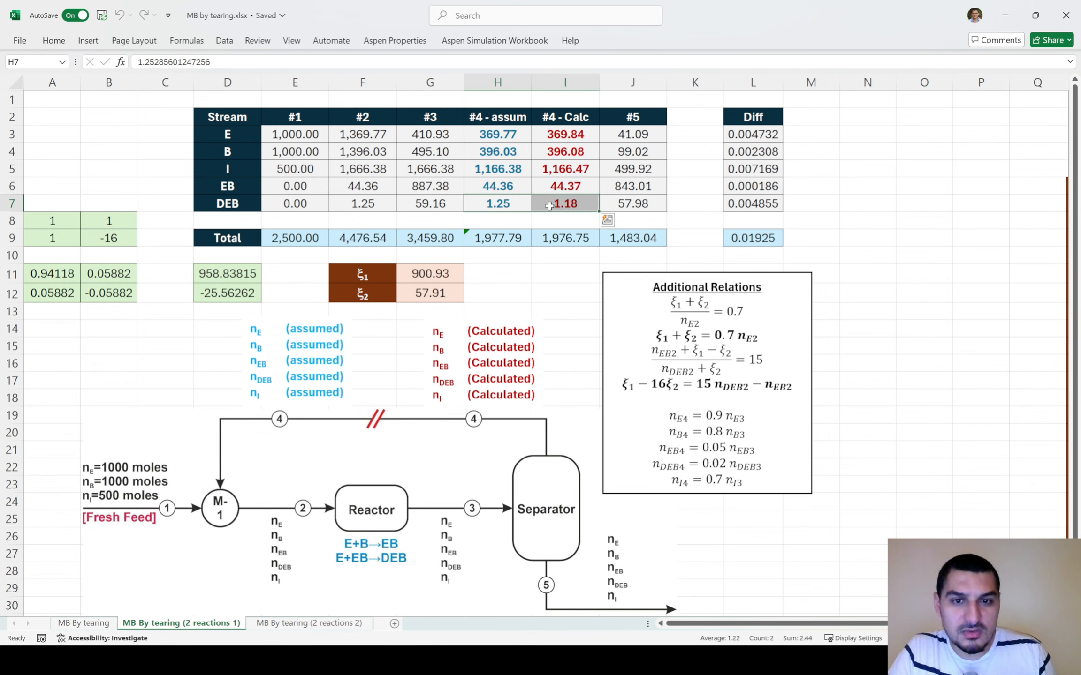
left_click_drag(506, 186, 553, 136)
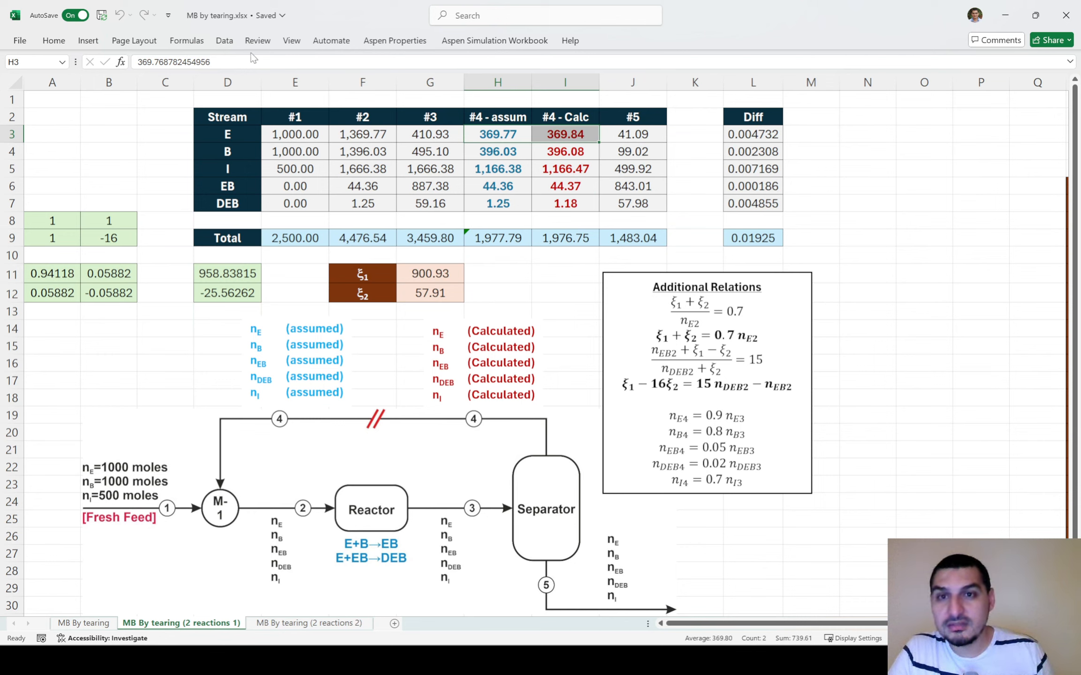
left_click(224, 41)
left_click(1007, 60)
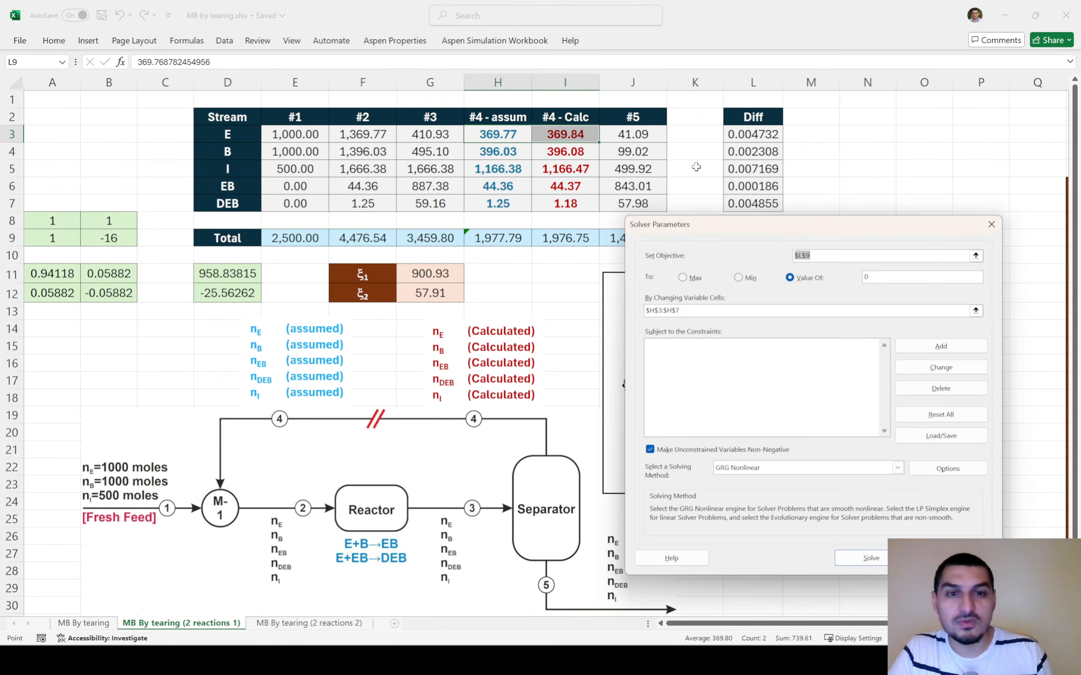
left_click_drag(703, 227, 638, 281)
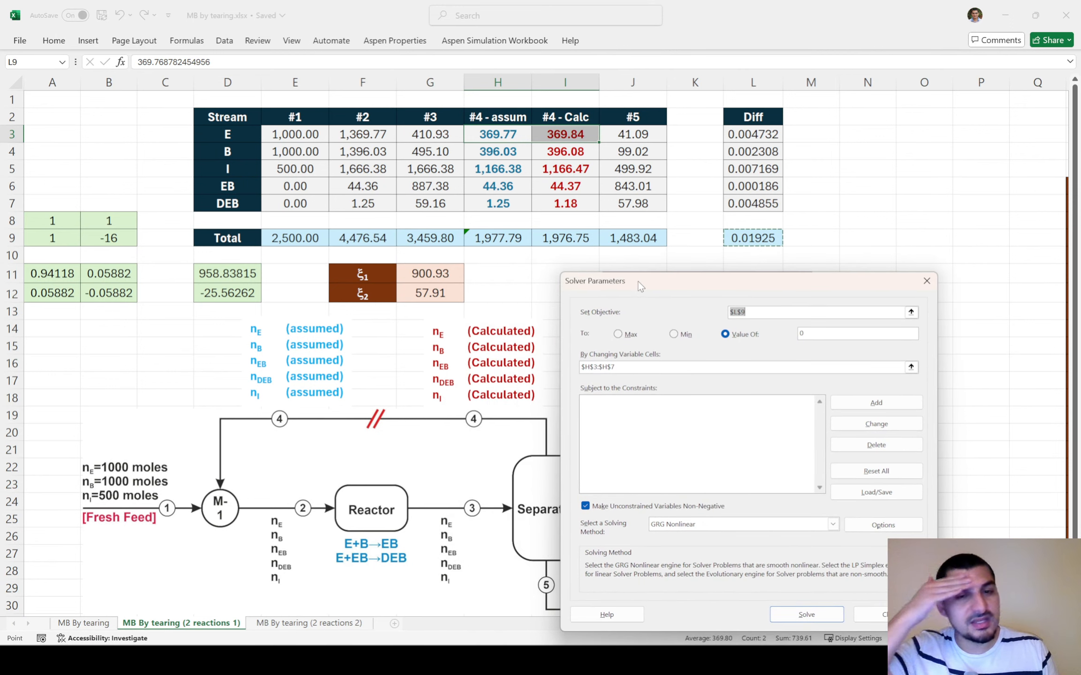
left_click_drag(638, 282, 639, 281)
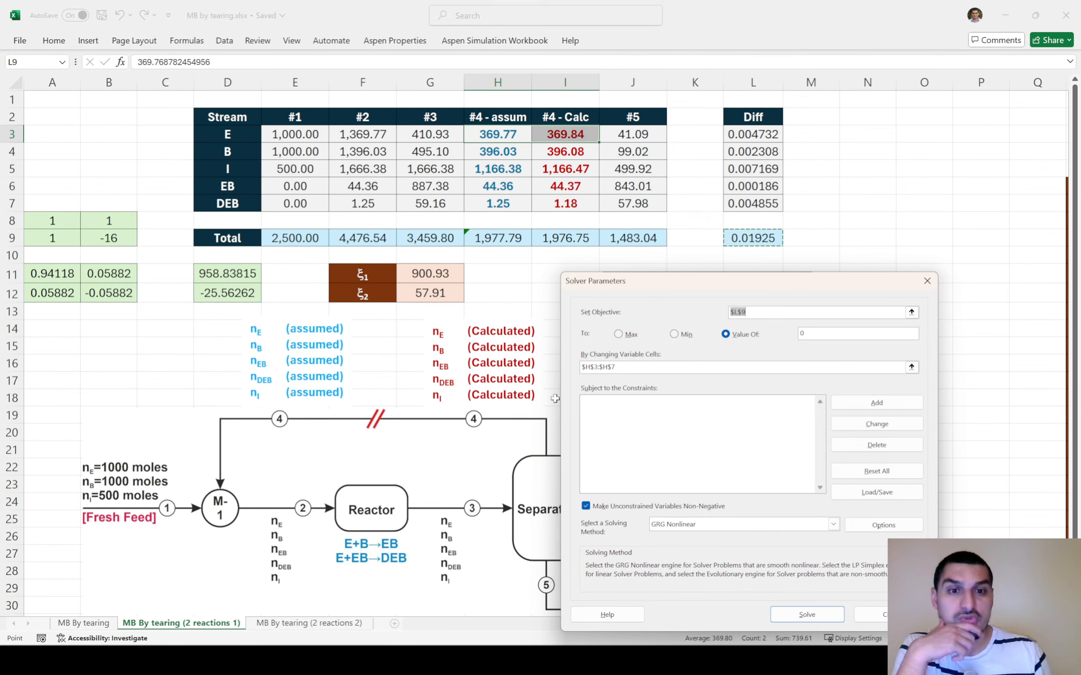
left_click_drag(669, 283, 669, 228)
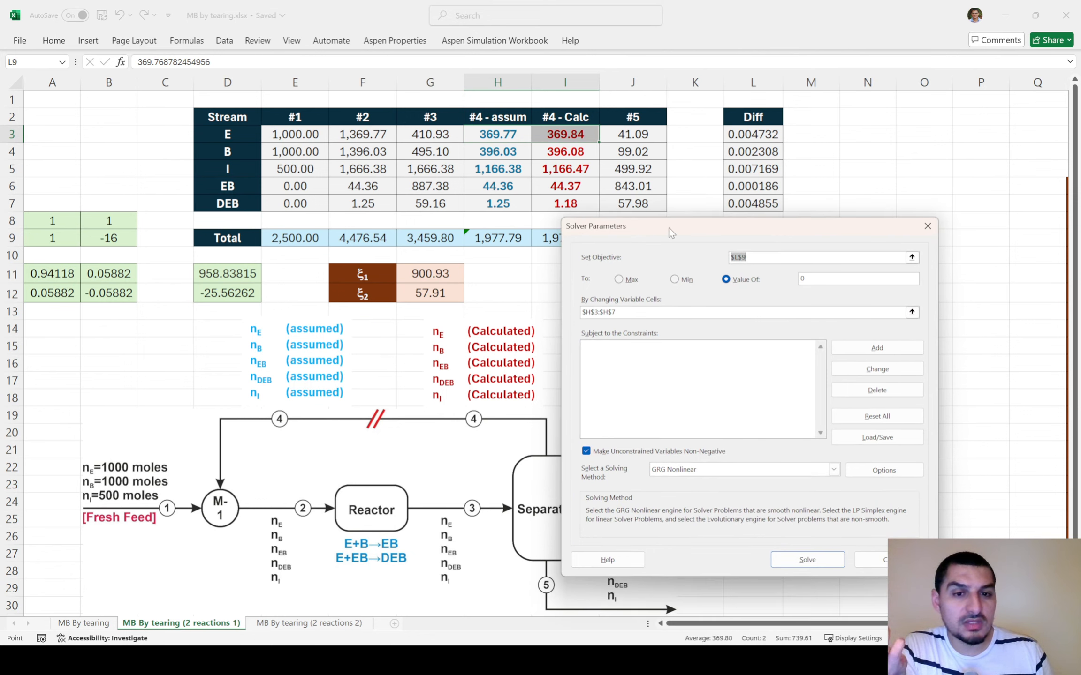
left_click(808, 560)
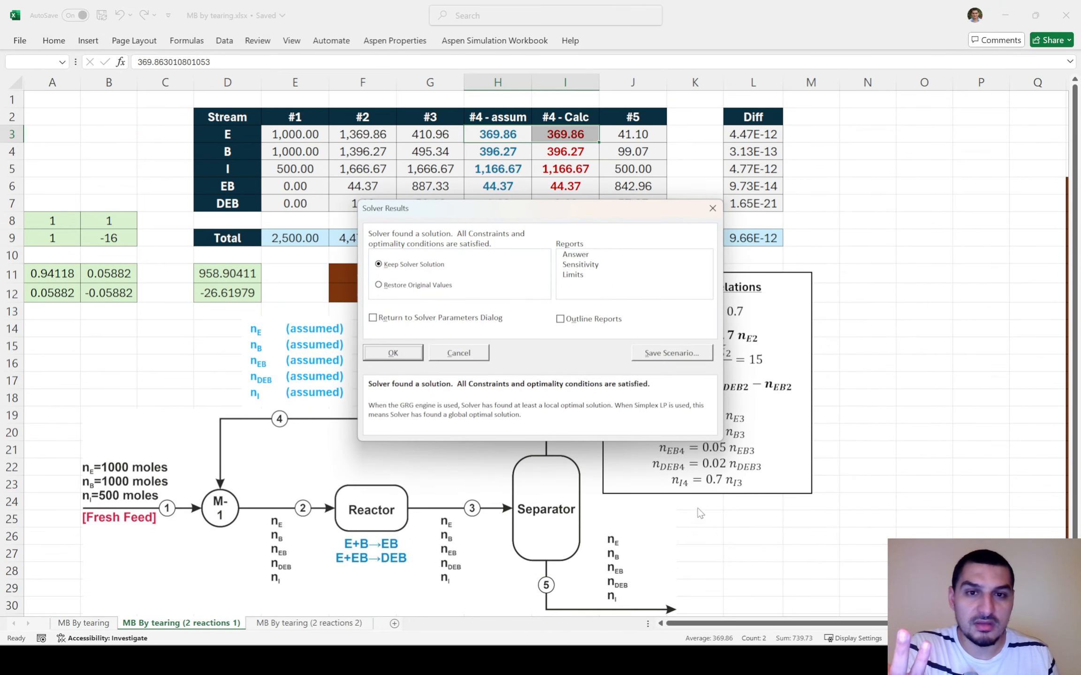
left_click(414, 359)
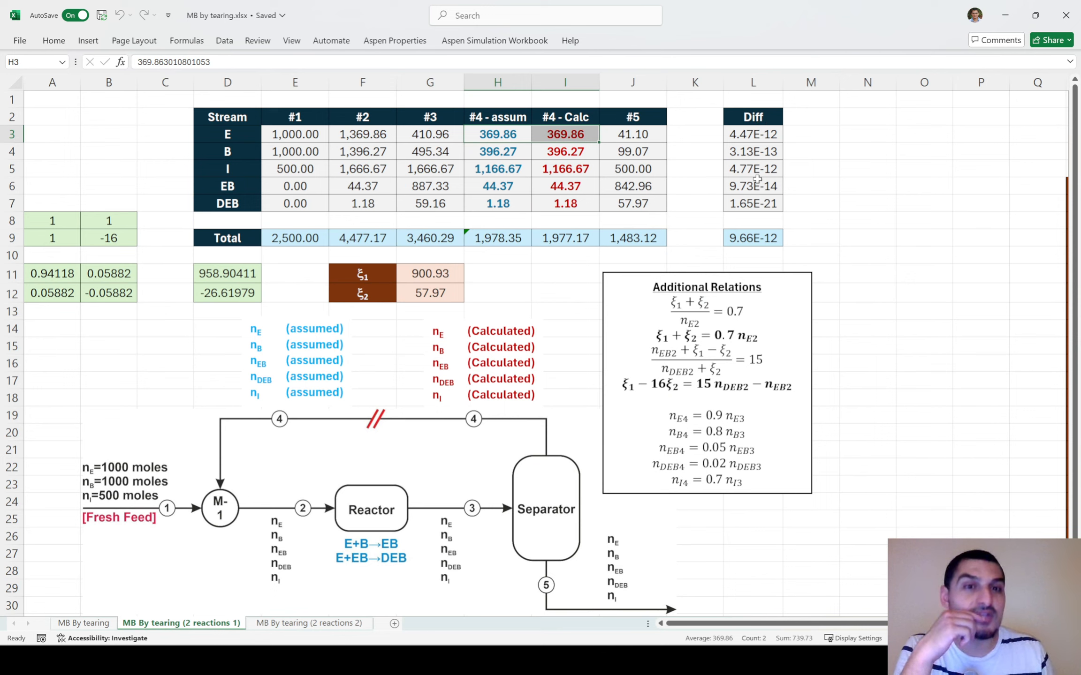
Step: Examine the remaining differences, and compare the stream #2 flows and ξ1 and ξ2 with the reference results table in columns R to T
left_click_drag(755, 135, 748, 203)
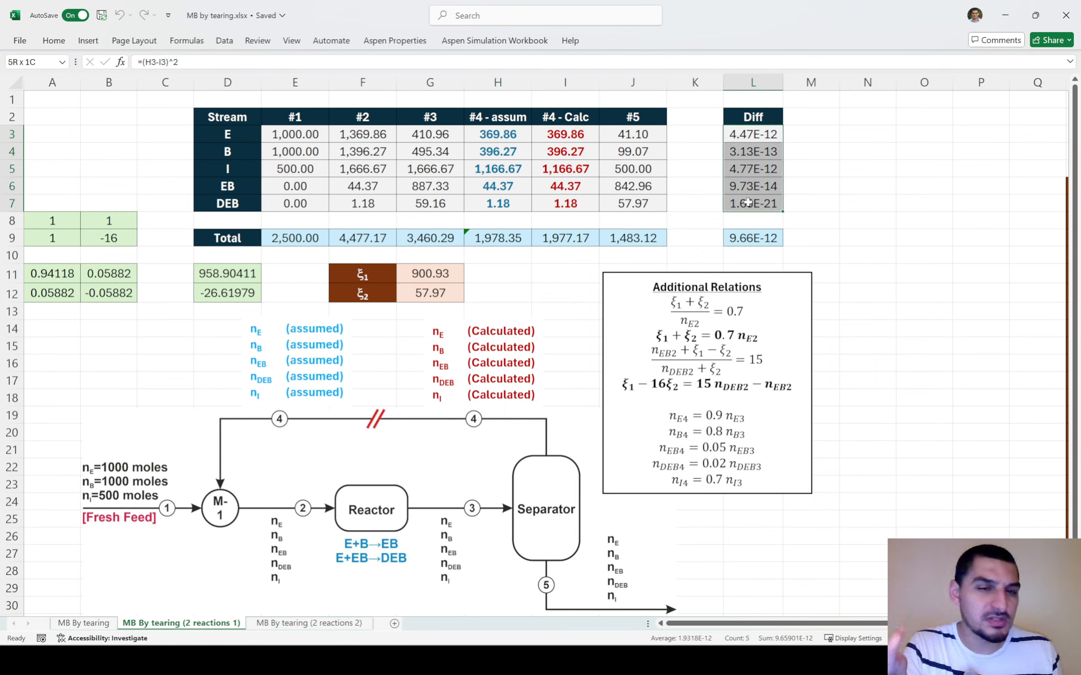
left_click_drag(748, 203, 748, 203)
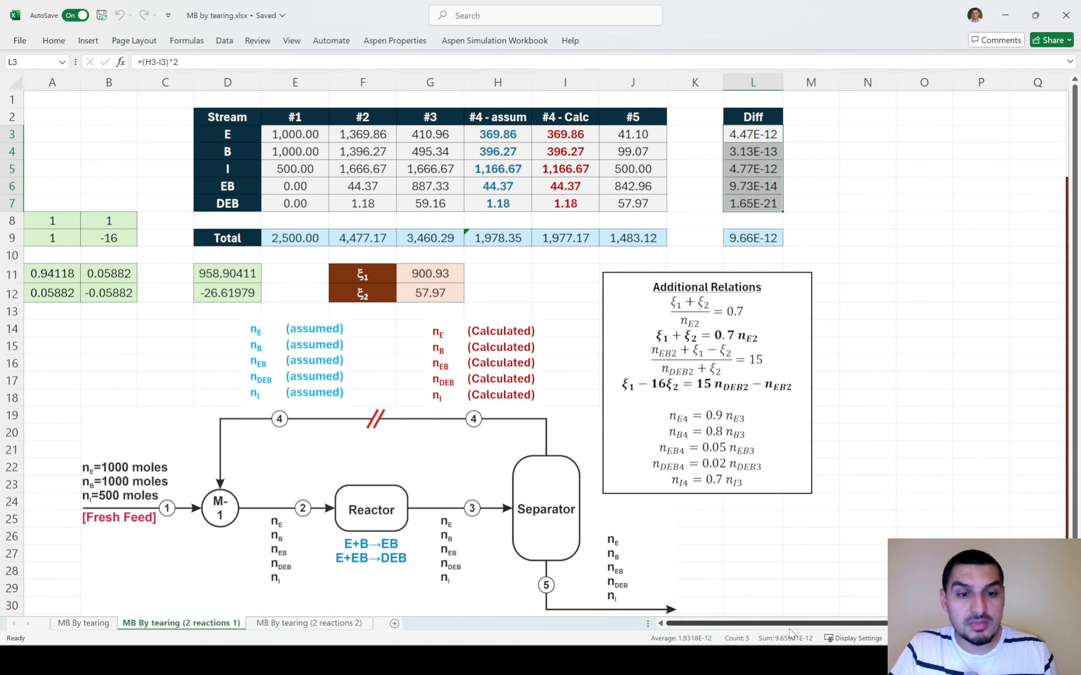
left_click_drag(789, 624, 858, 627)
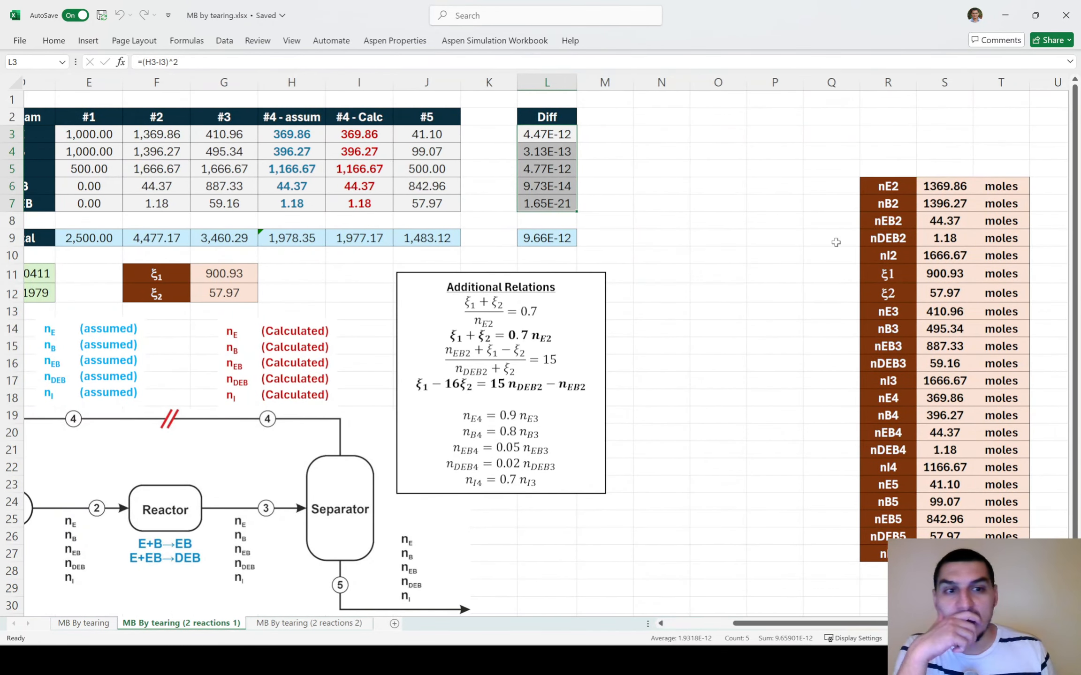
left_click_drag(136, 134, 188, 201)
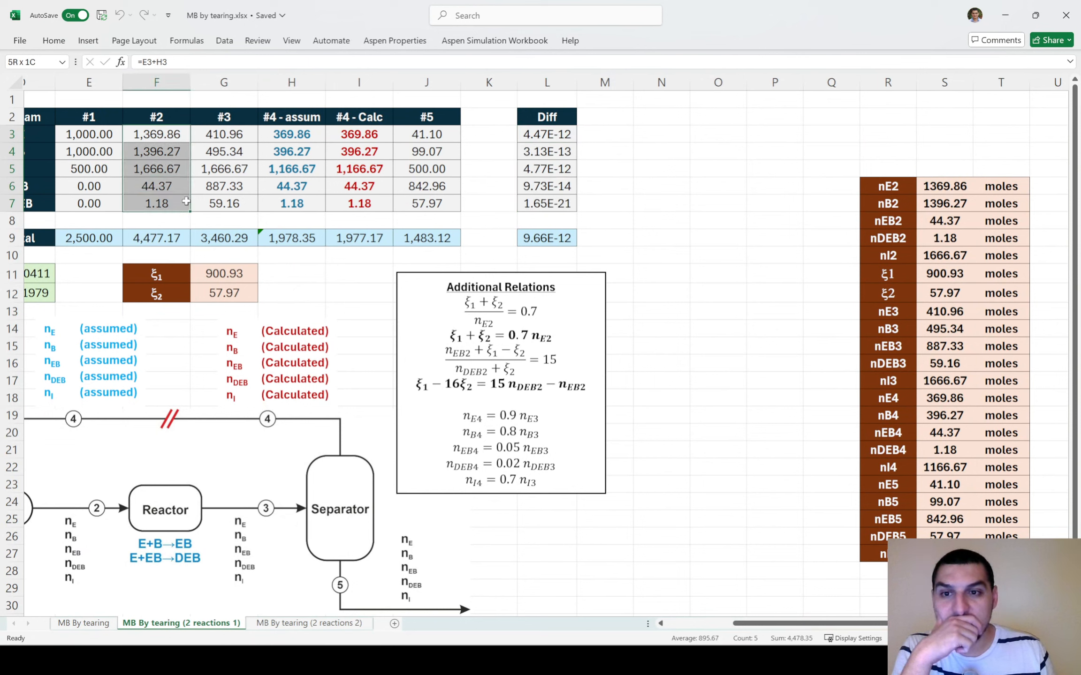
left_click_drag(945, 186, 945, 257)
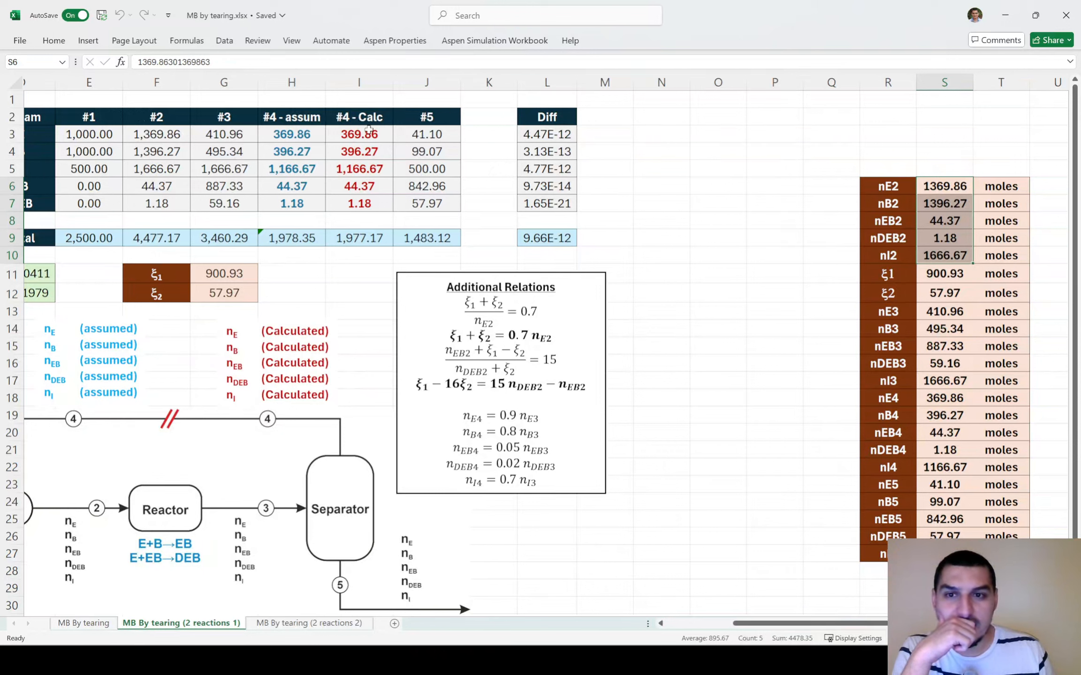
left_click_drag(225, 271, 231, 296)
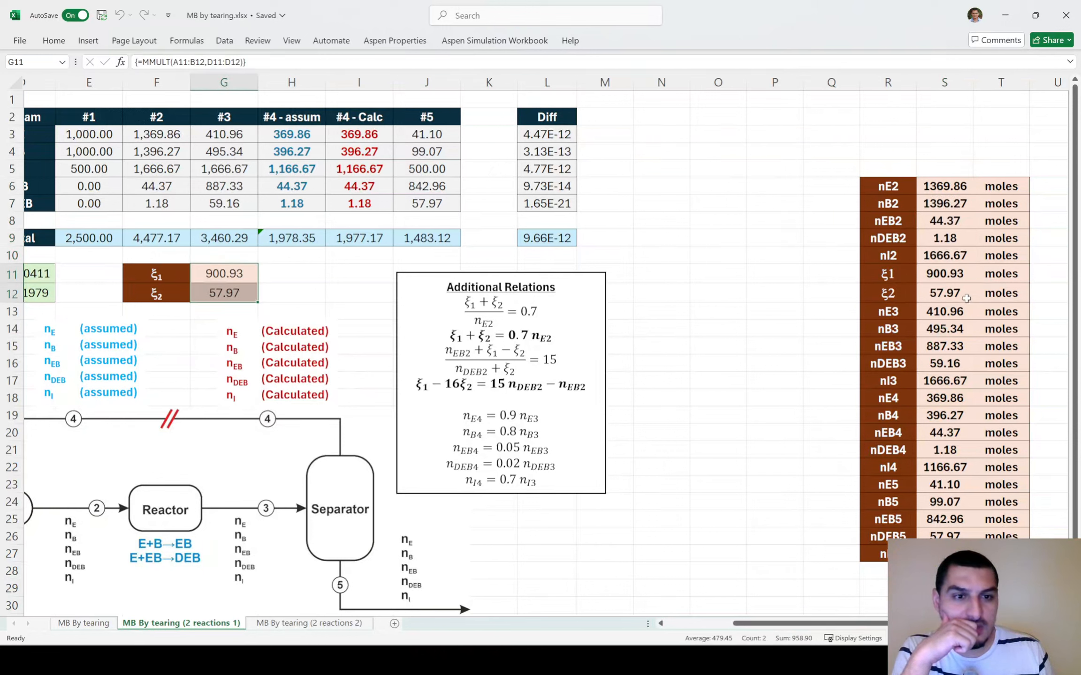
left_click_drag(961, 277, 958, 291)
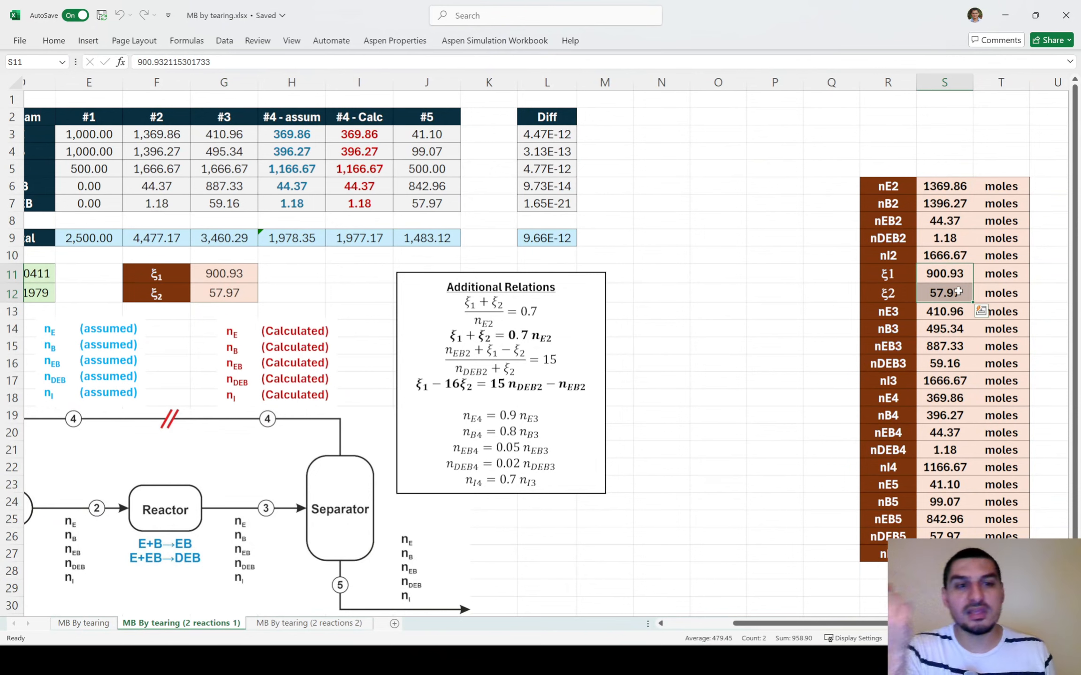
key("ctrl+Home")
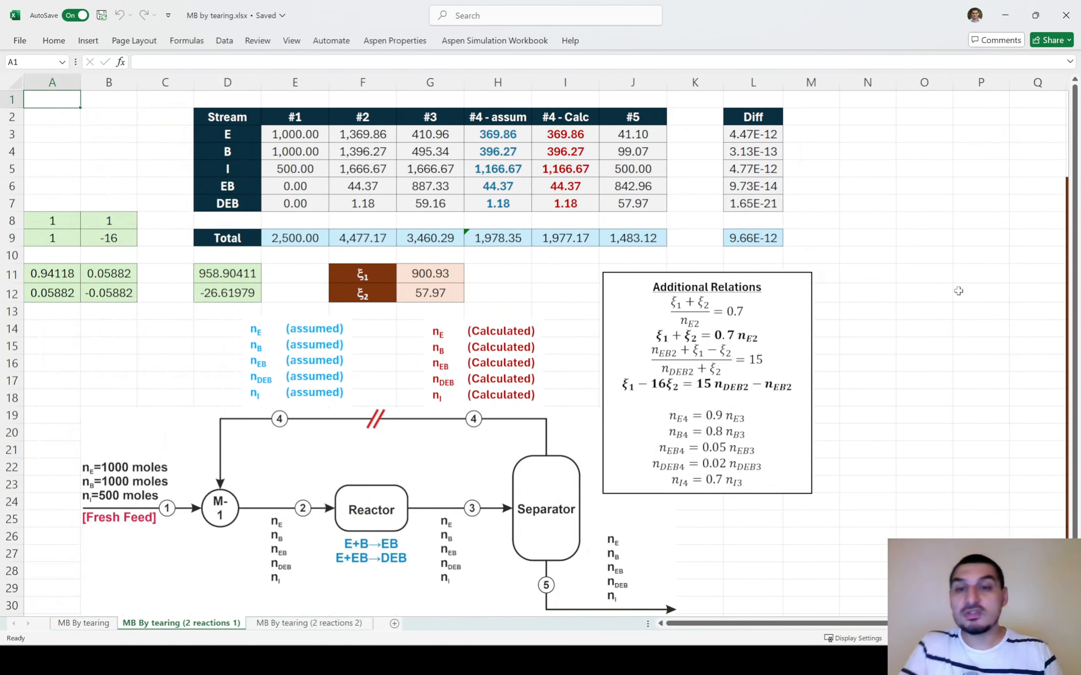
Step: Copy stream flows E3:J7 from sheet MB By tearing (2 reactions 1) to E3 on sheet MB By tearing (2 reactions 2)
key("ctrl+Page_Down")
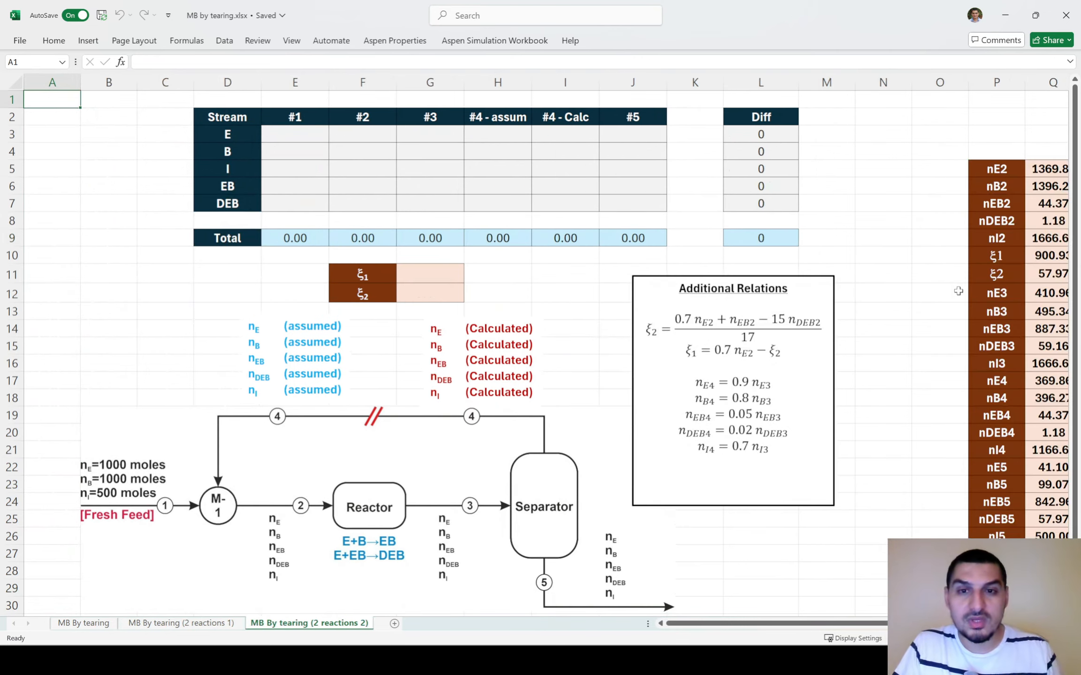
left_click(207, 623)
left_click_drag(313, 137, 773, 209)
key("ctrl+q")
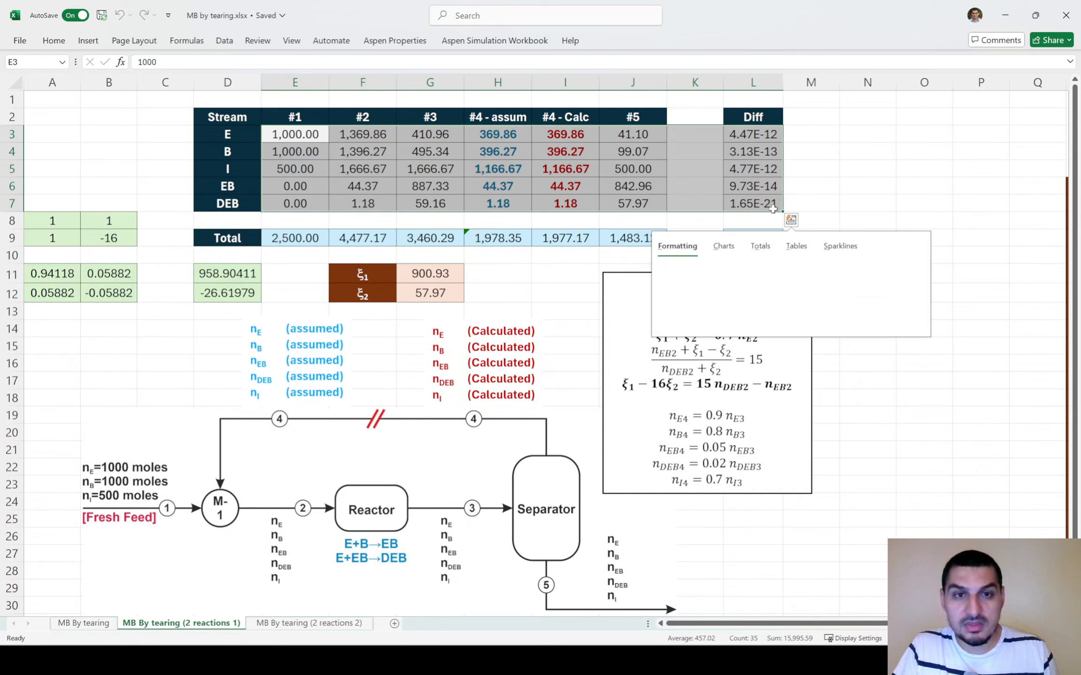
key("Left")
key("Escape")
key("ctrl+shift+Left")
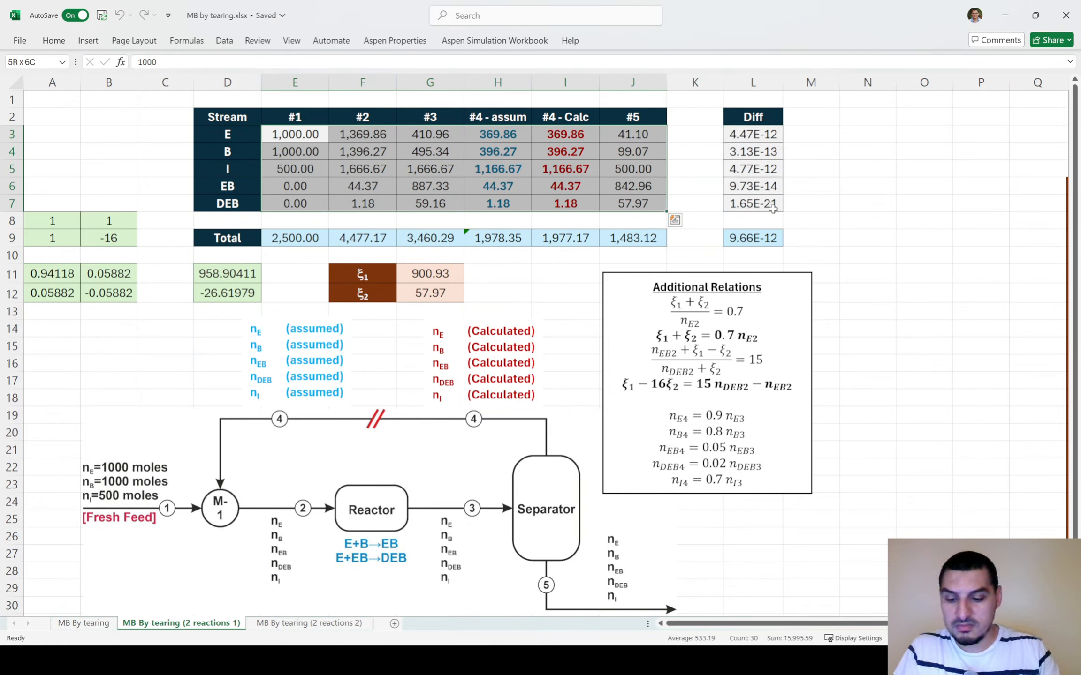
key("ctrl+q")
key("Escape")
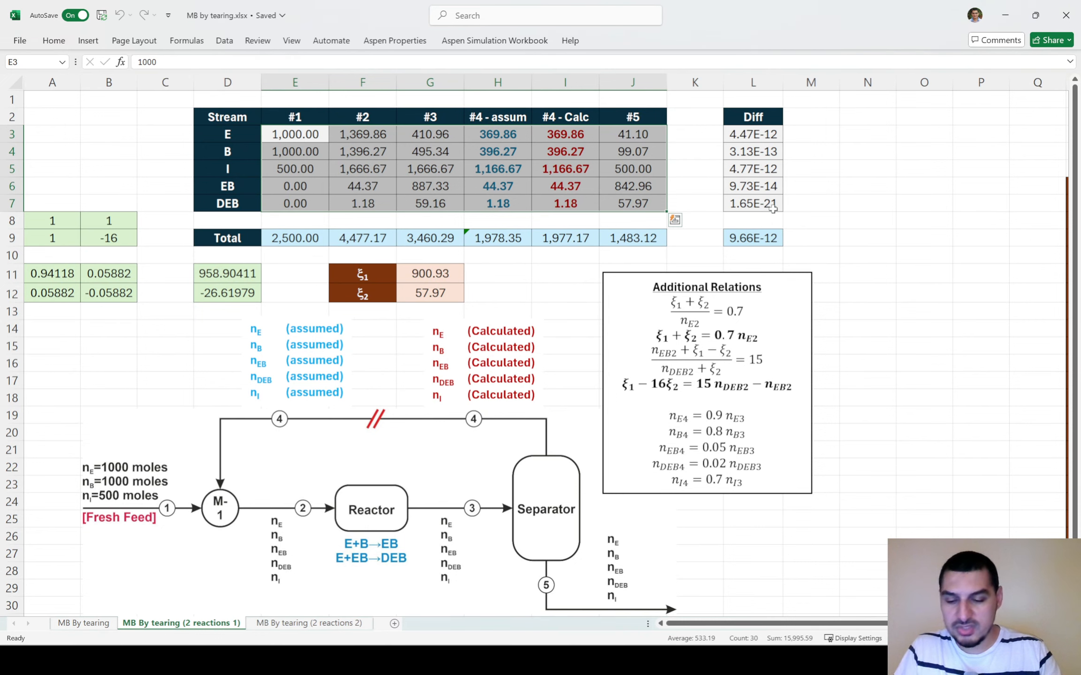
key("ctrl+Page_Down")
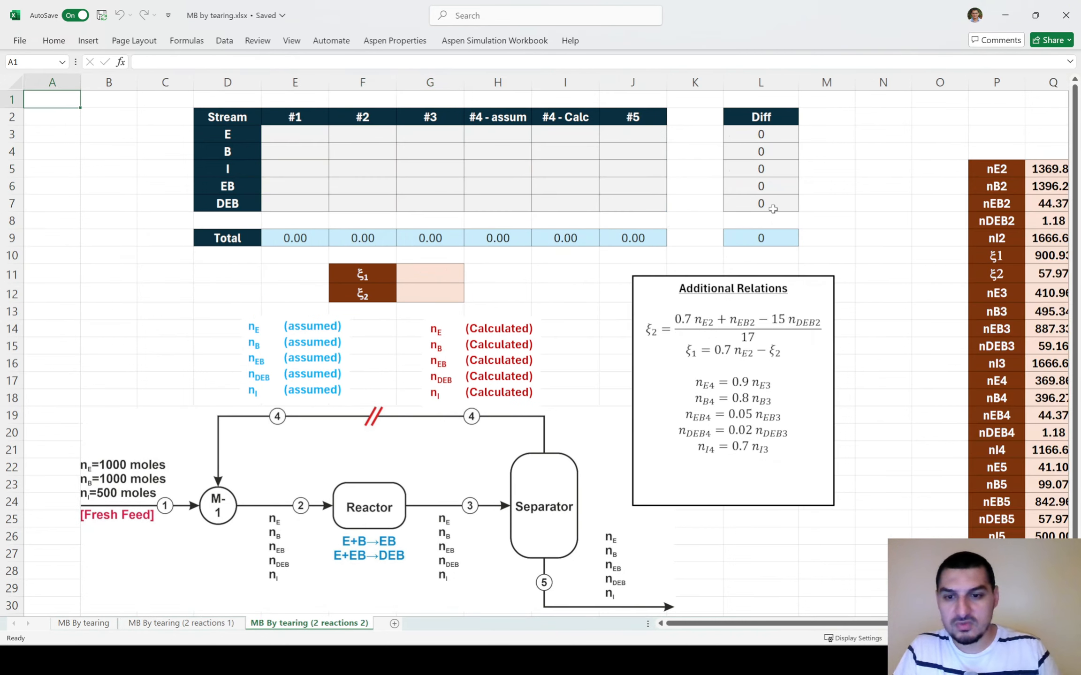
left_click(326, 131)
key("ctrl+v")
Step: Clear the copied assumed stream #4 flows in H3:H7
key("Right")
key("Right")
key("Right")
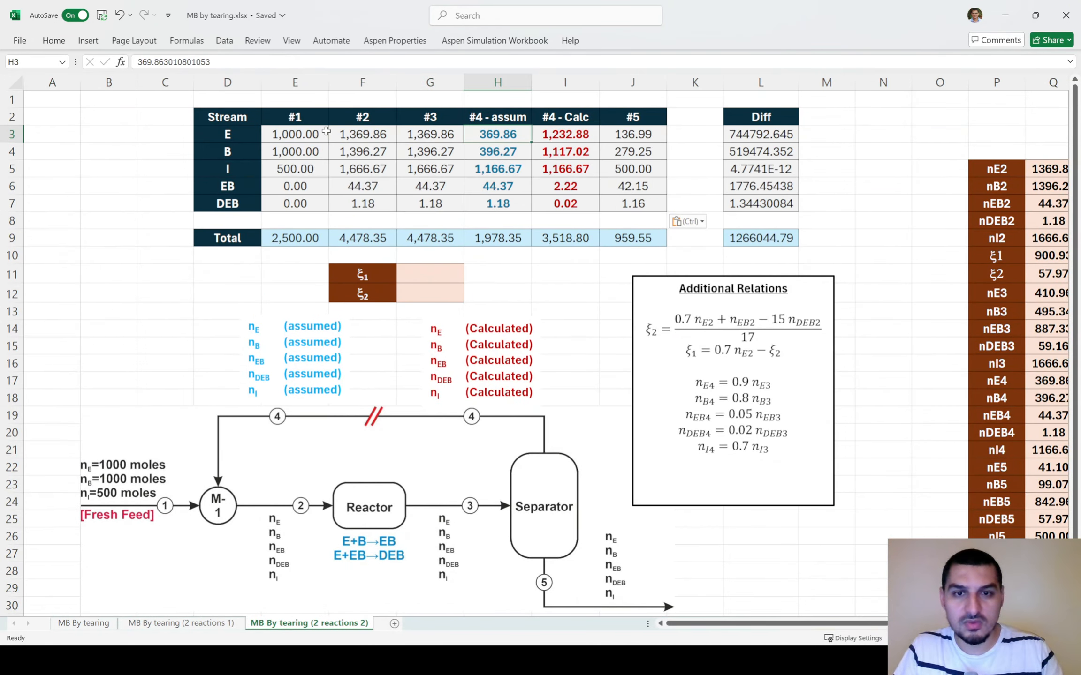
key("shift+Down")
key("shift+Down")
key("shift+Down")
key("shift+Down")
key("Delete")
Step: Enter the ξ1 relation =0.7*F3-G12 in G11, following the additional relations
left_click(427, 280)
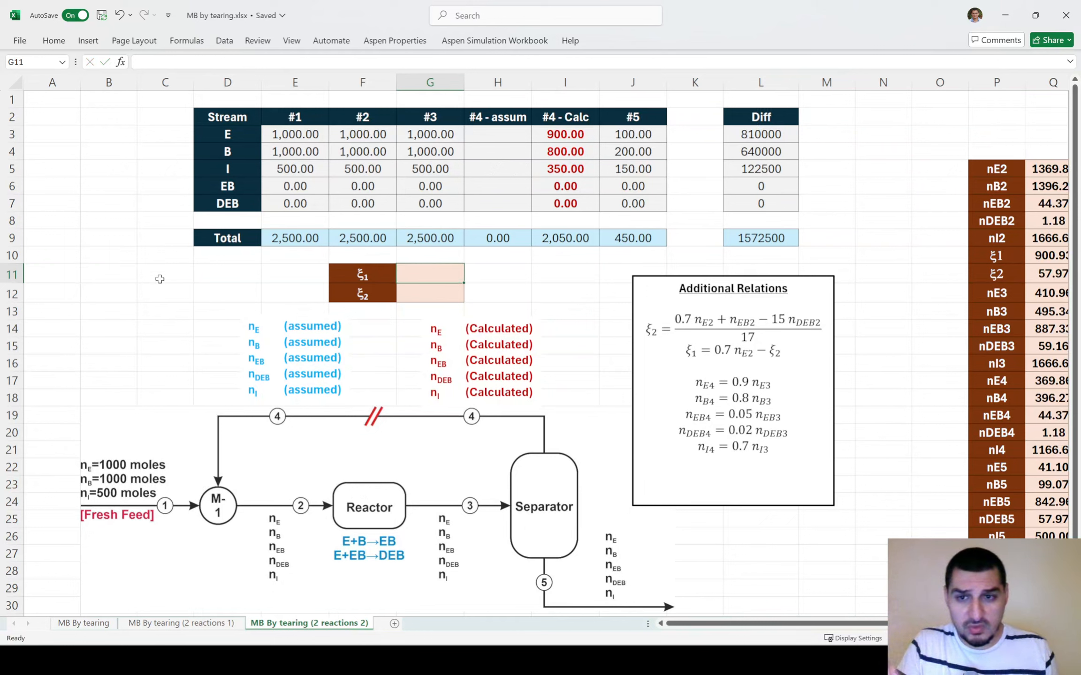
left_click_drag(674, 327, 779, 353)
left_click(416, 280)
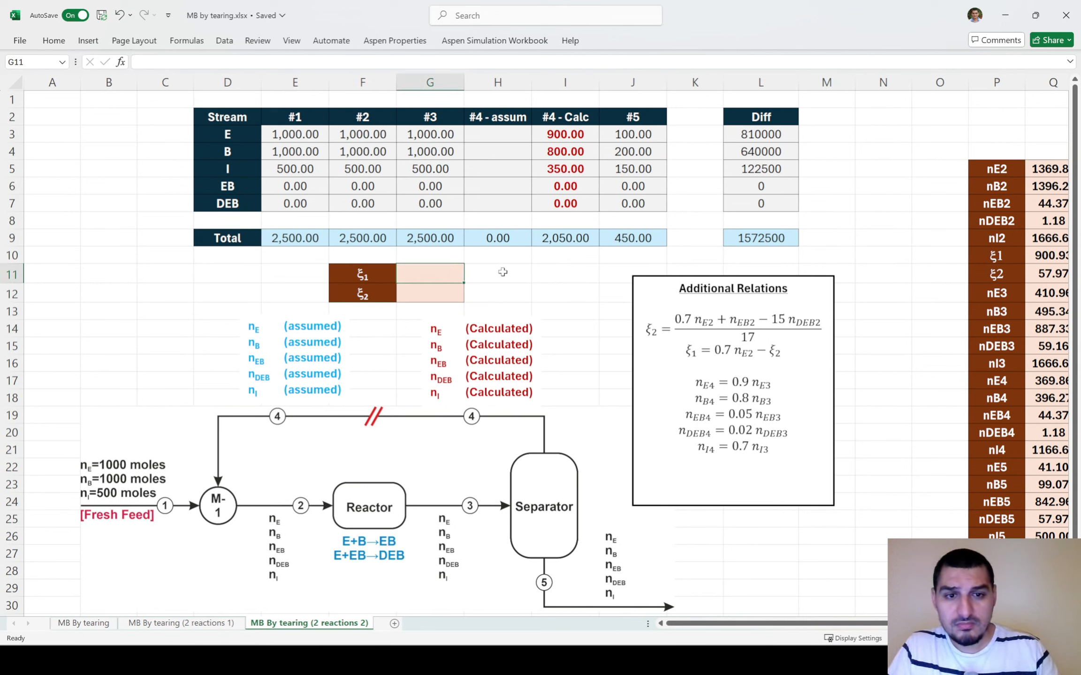
type("=.7*")
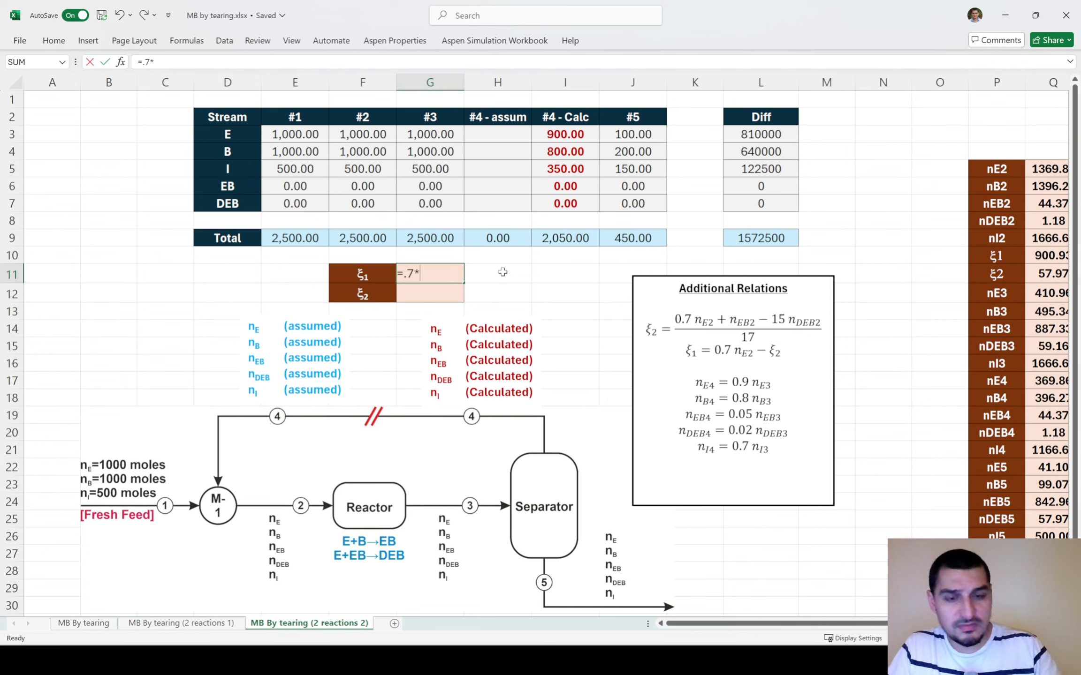
left_click(364, 134)
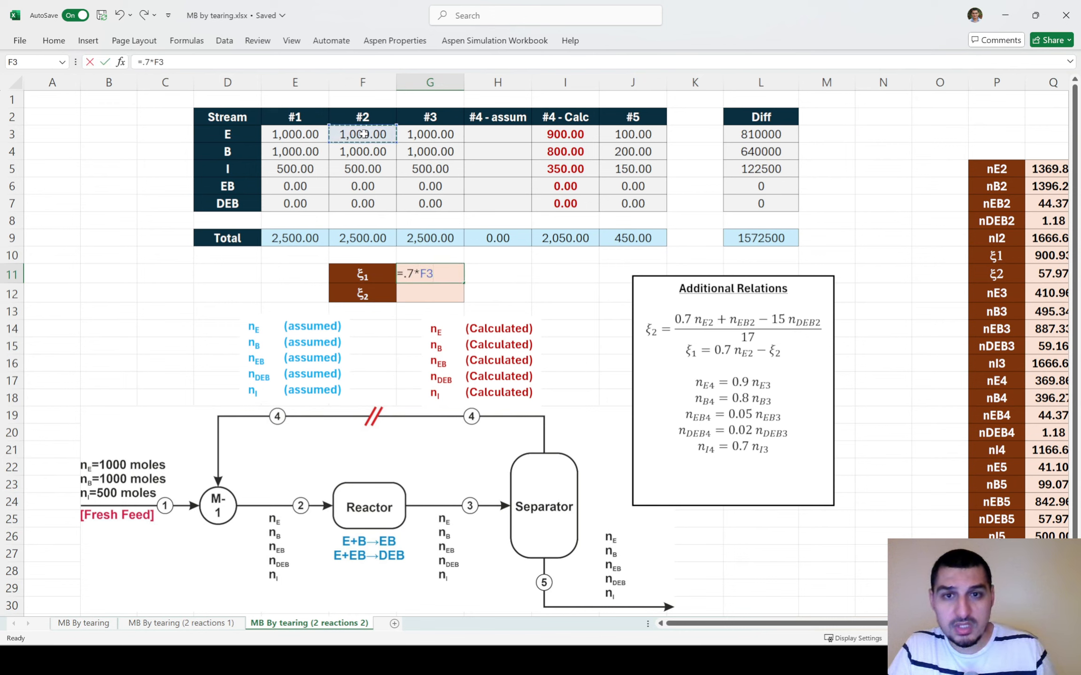
type("-")
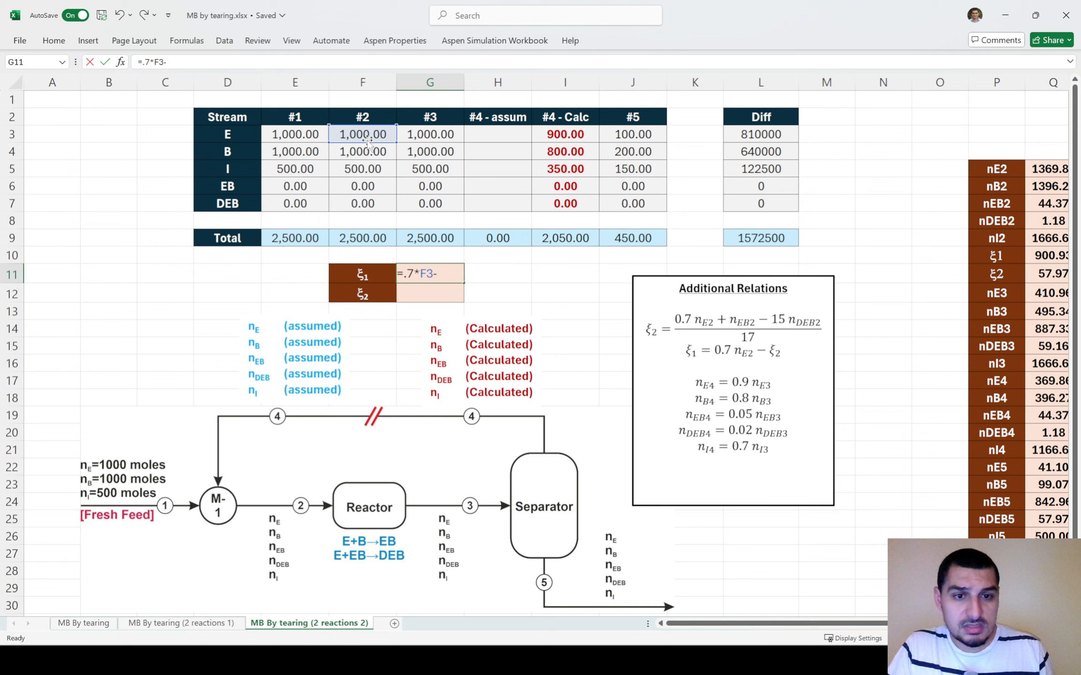
left_click(456, 291)
key("Return")
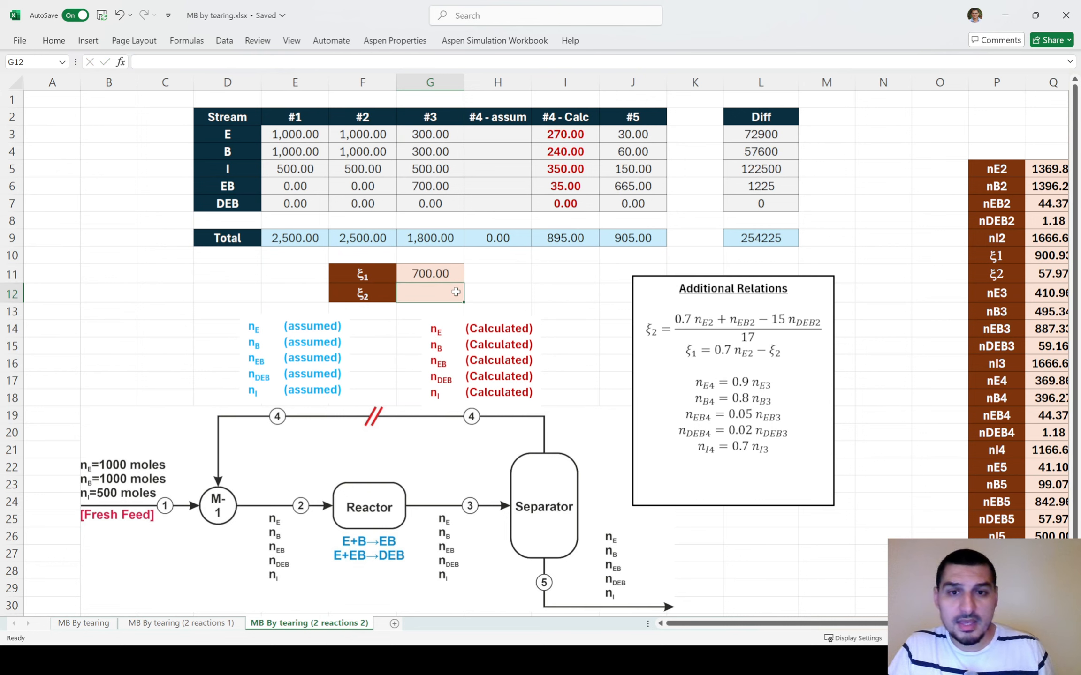
Step: Enter the ξ2 relation =1/17*(0.7*F3+F6-15*F7) in G12, using the stream #2 flows of E, EB and DEB
type("=")
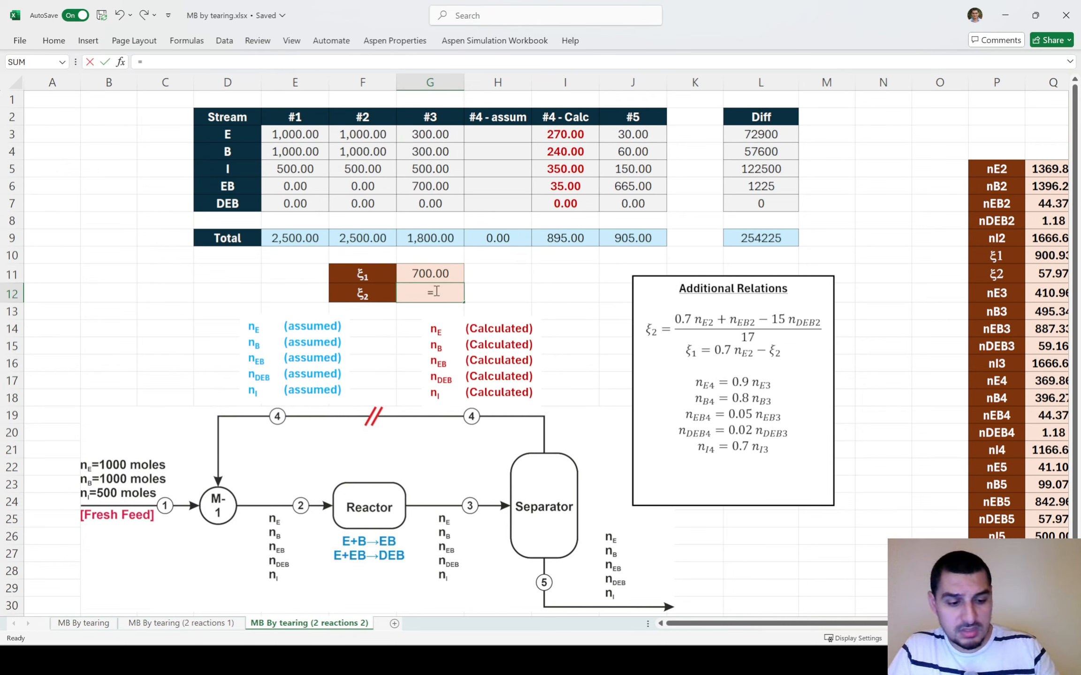
type("1/17*(.7*")
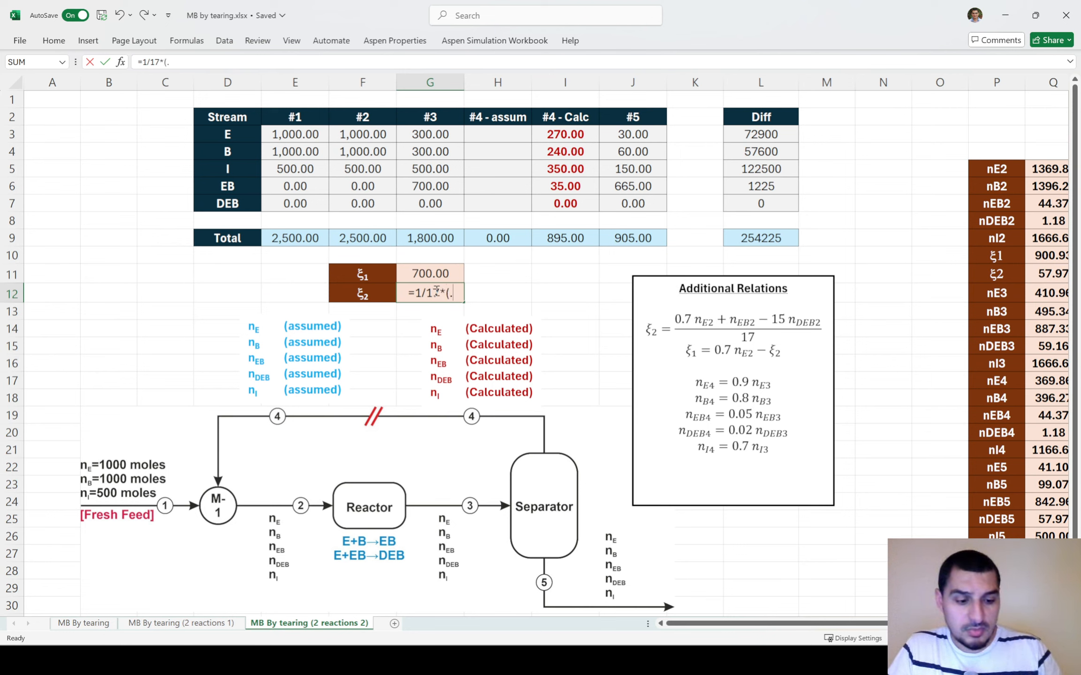
left_click(376, 133)
type("+")
left_click(371, 151)
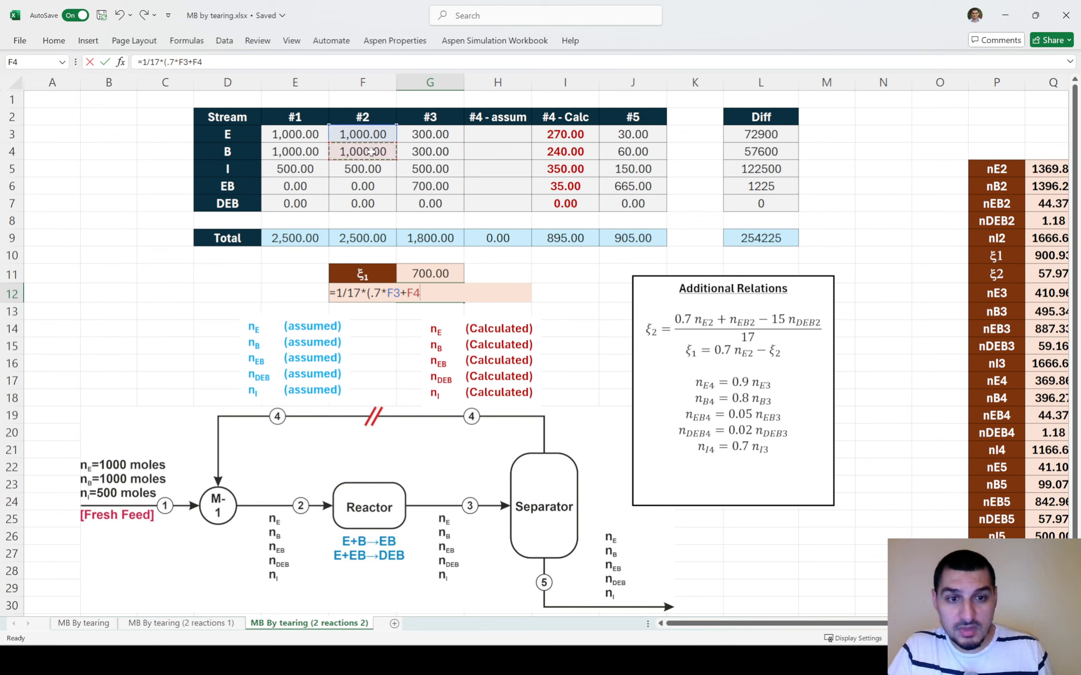
type("-15*")
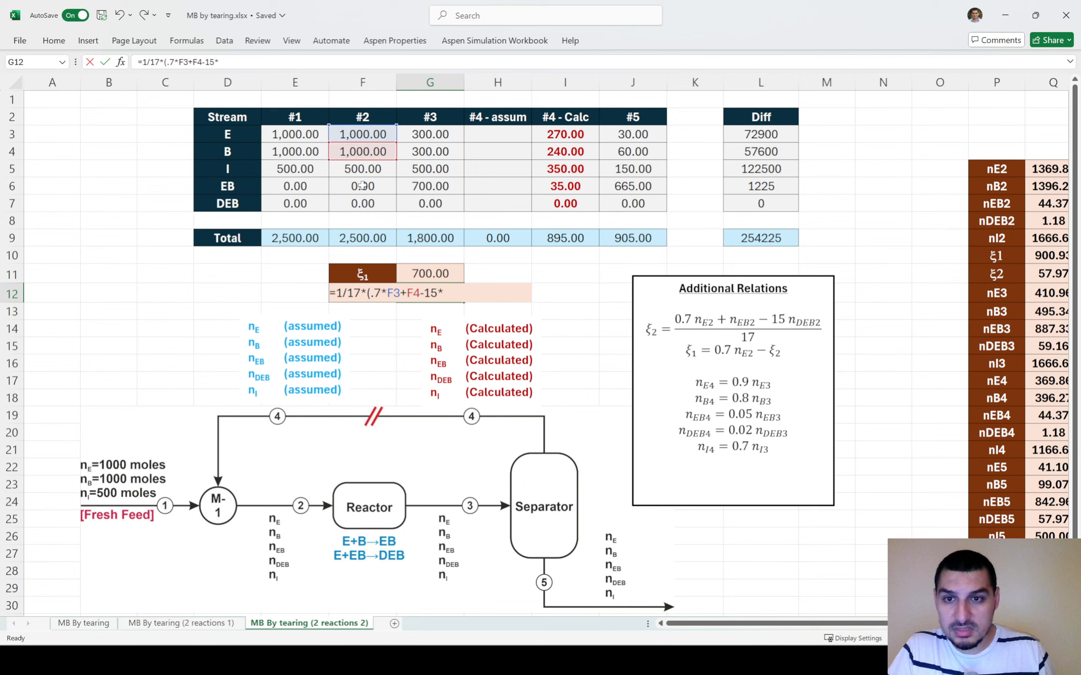
left_click(359, 201)
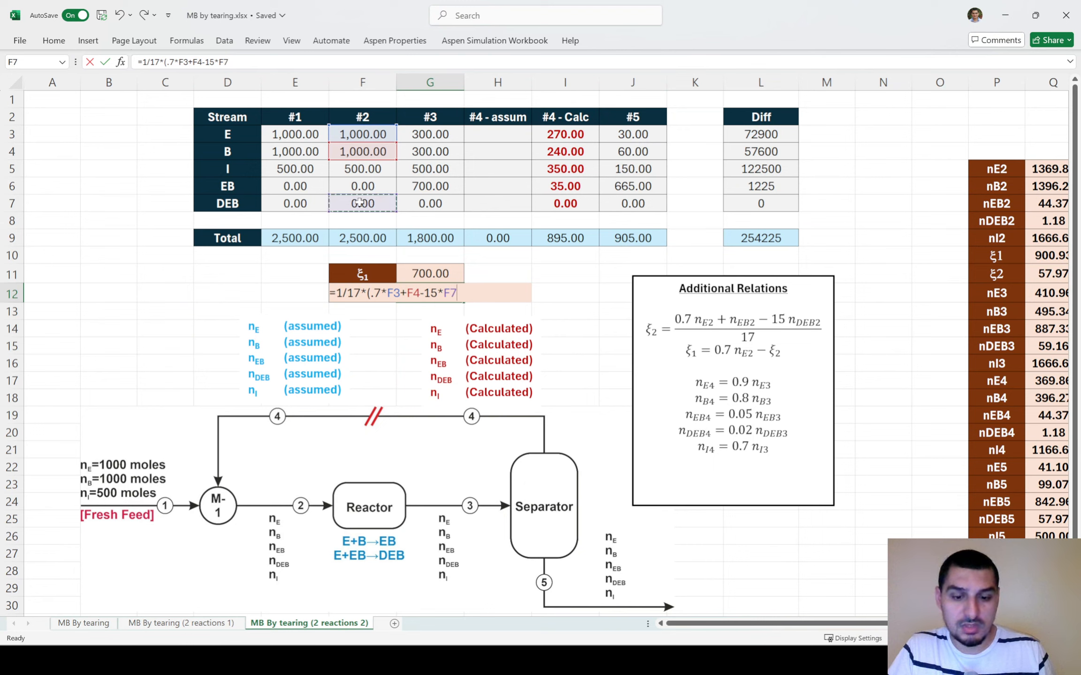
type(")")
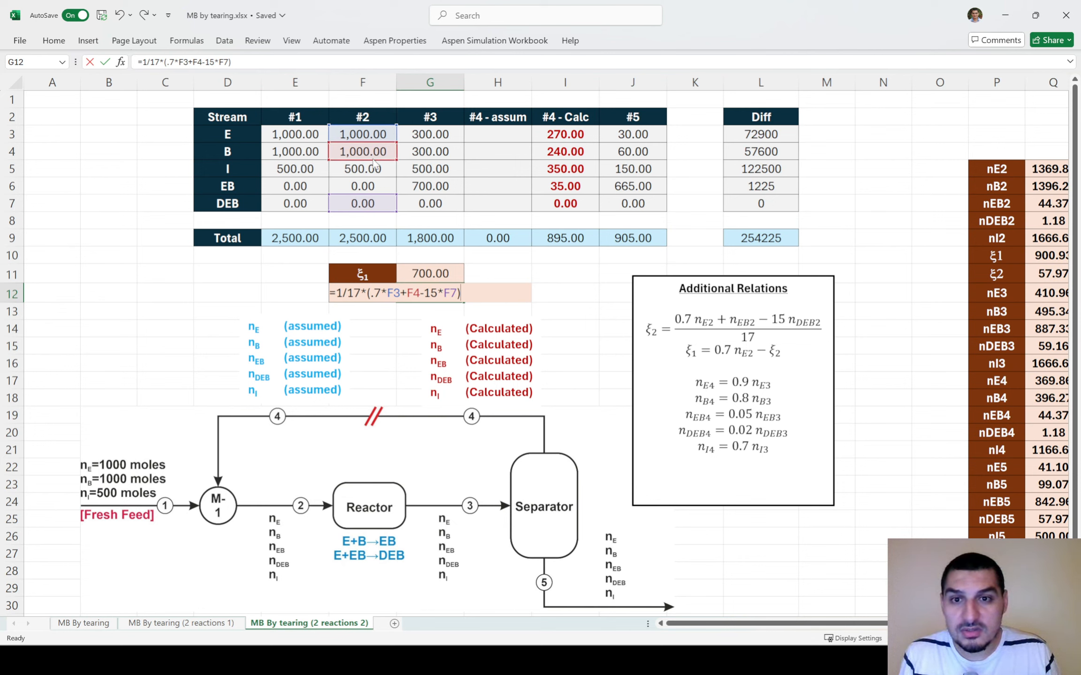
left_click_drag(375, 165, 375, 199)
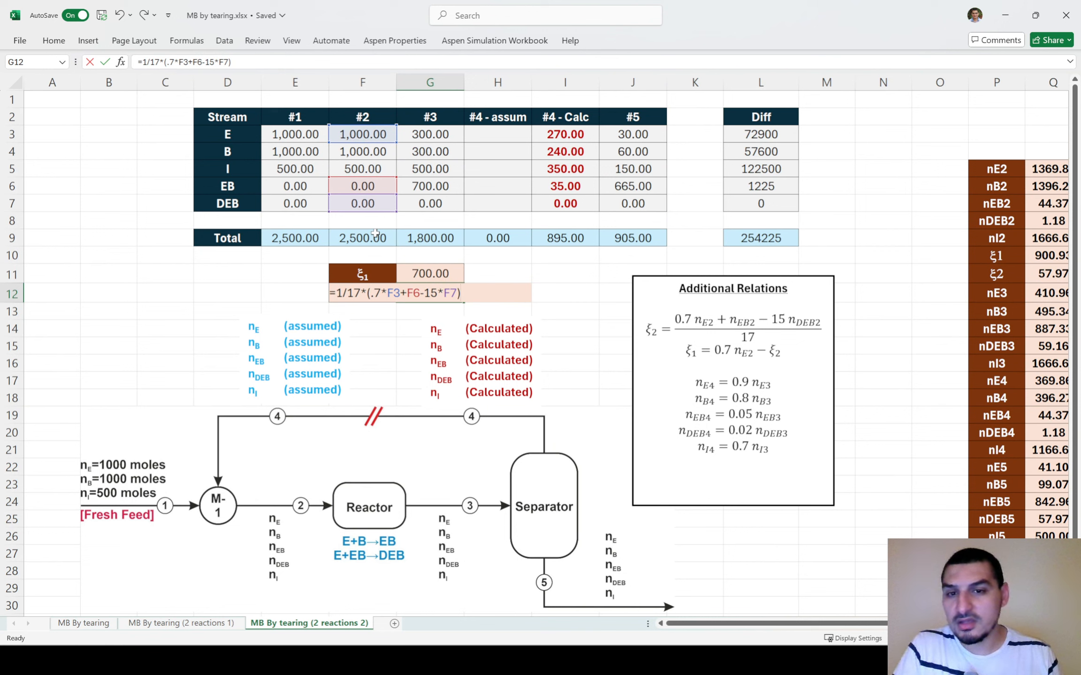
key("Return")
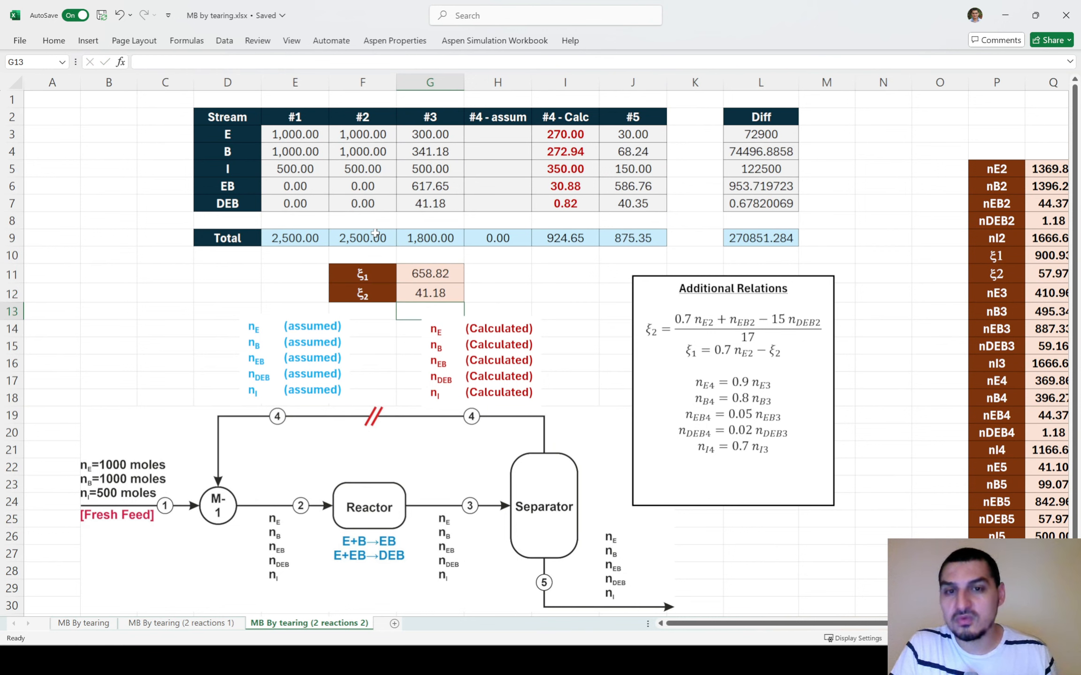
Step: Enter the assumed stream #4 flows in H3:H7 as E 600, B 400, I 1000, EB 50 and DEB 10
left_click(512, 140)
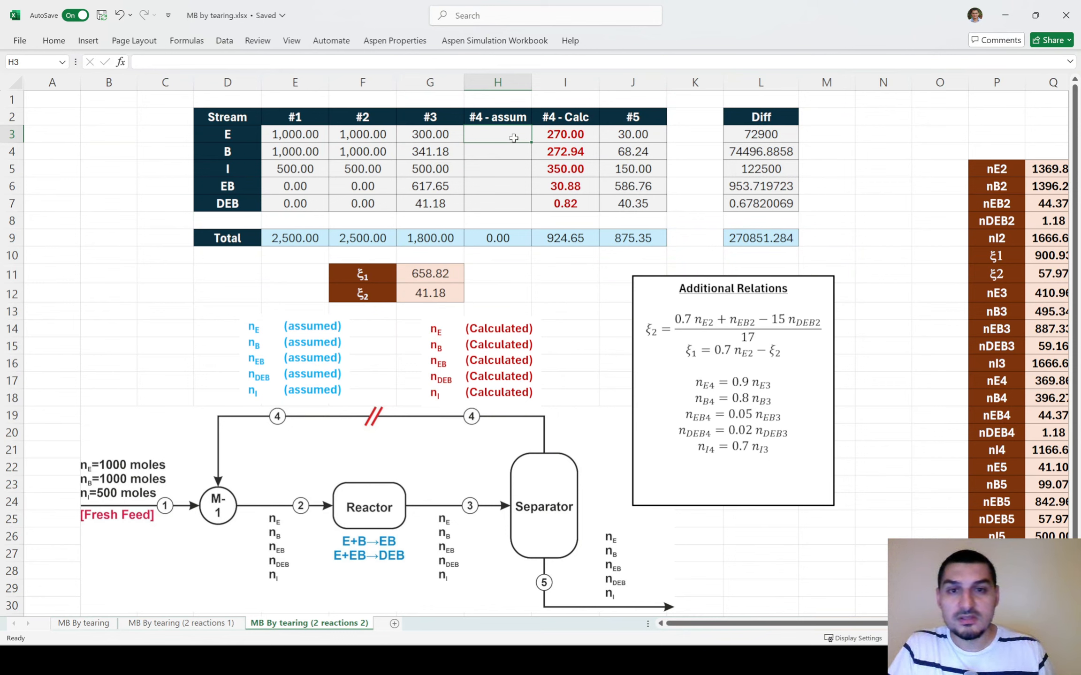
type("600")
key("Return")
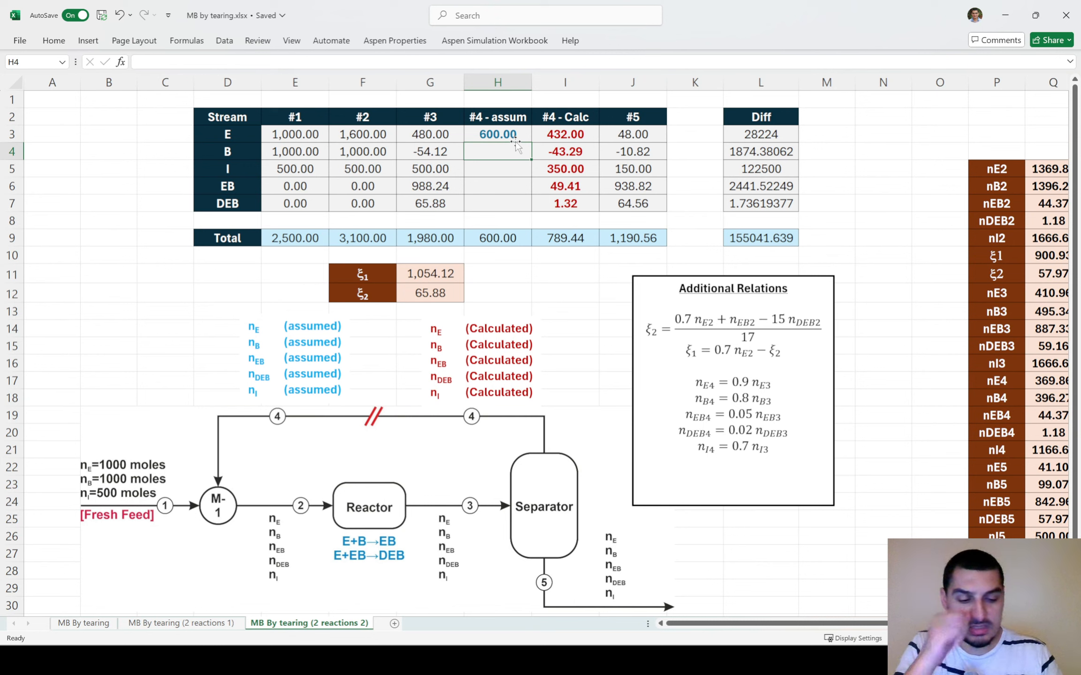
type("400")
key("Return")
type("1")
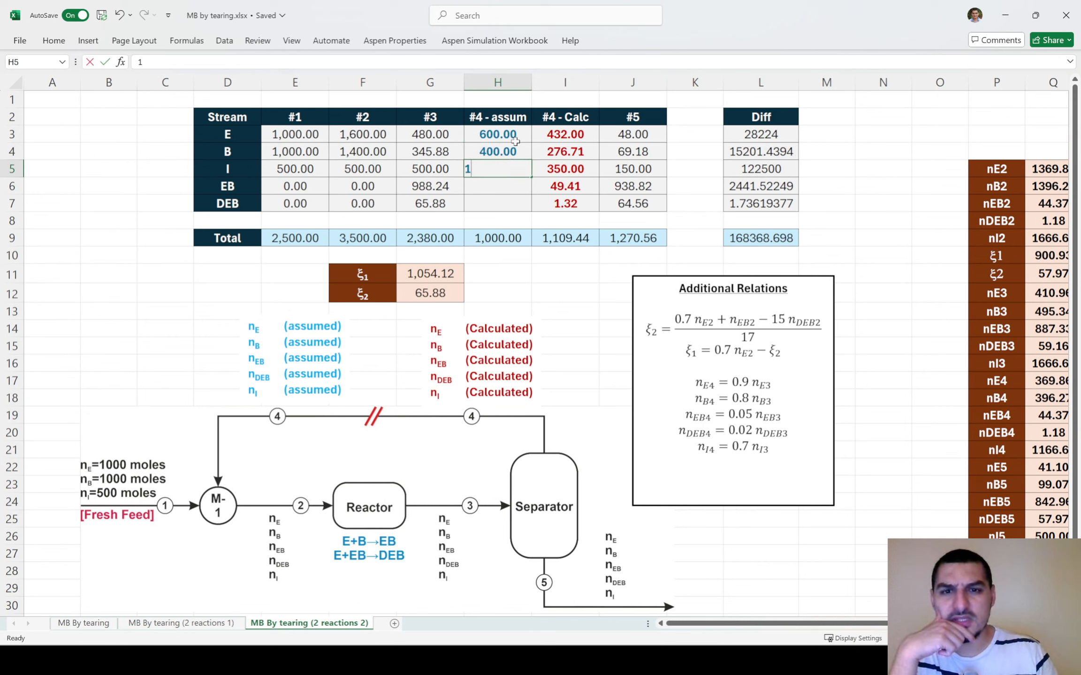
type(",00000")
key("Return")
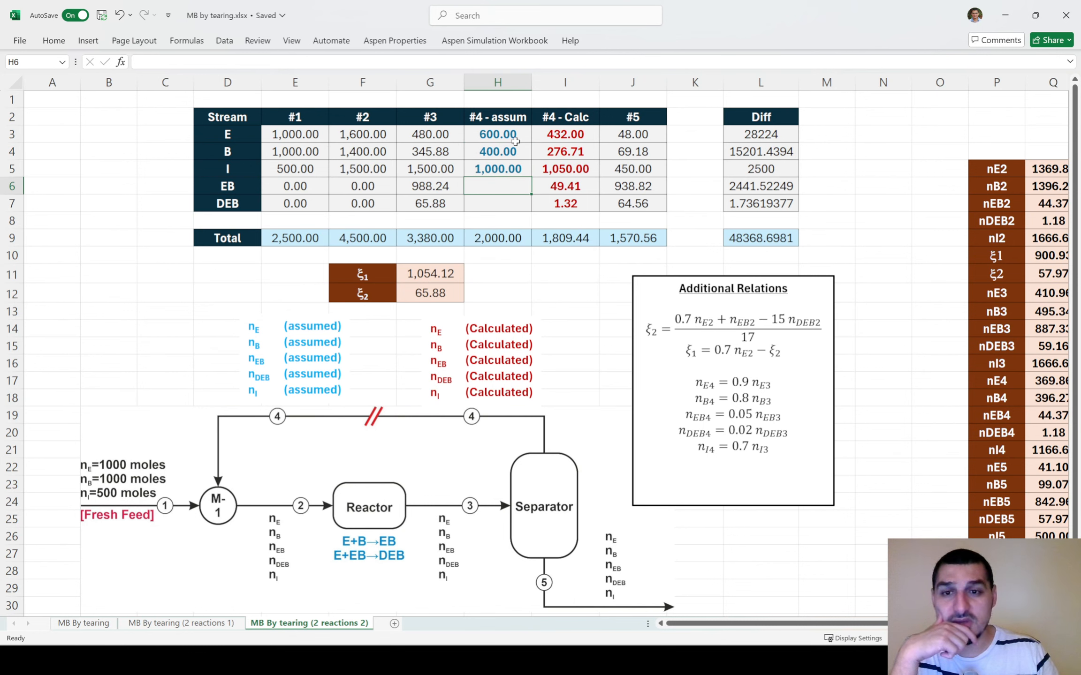
type("50")
key("Return")
type("10")
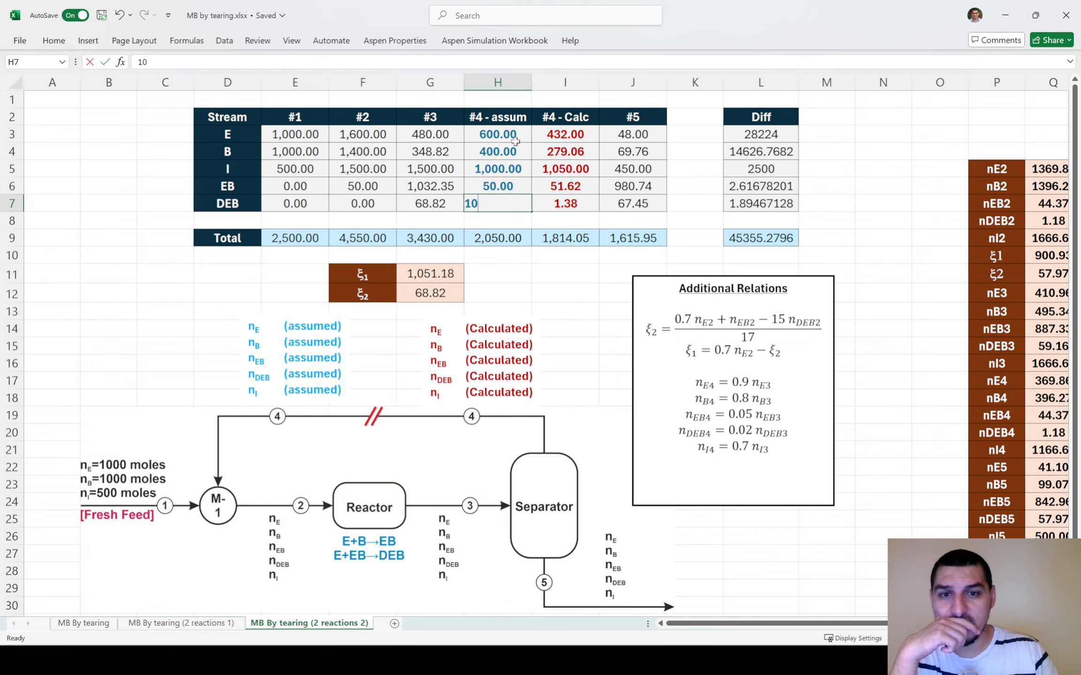
key("Return")
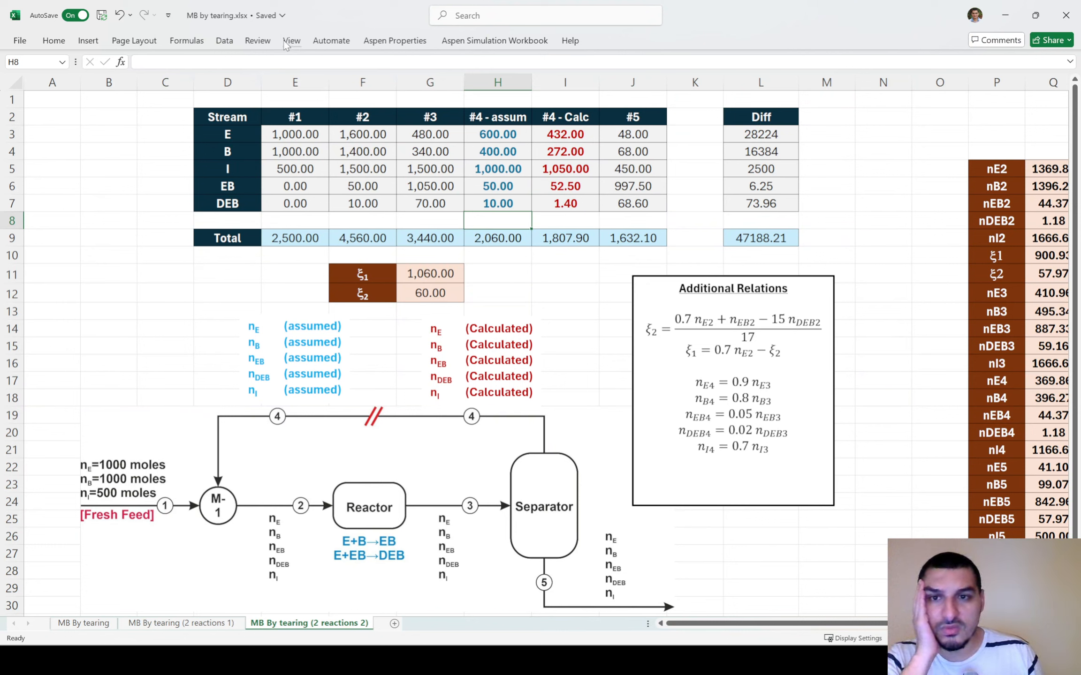
Step: Run Solver with GRG Nonlinear to bring total difference L9 to 0 by changing H3:H7, and keep the solution
left_click(225, 40)
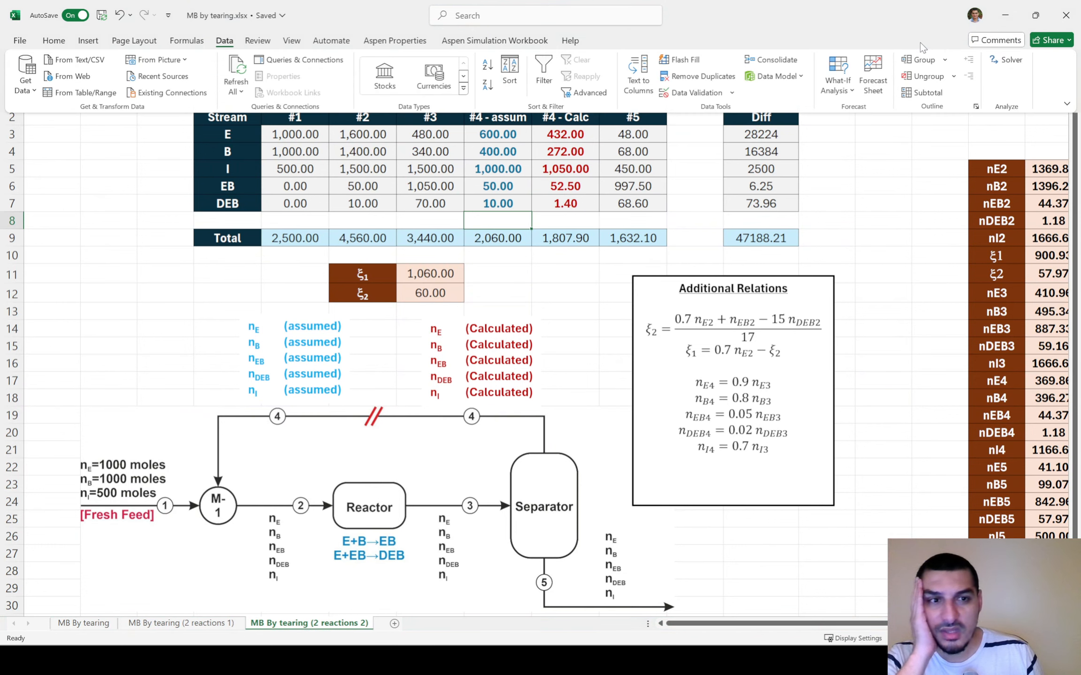
left_click(991, 61)
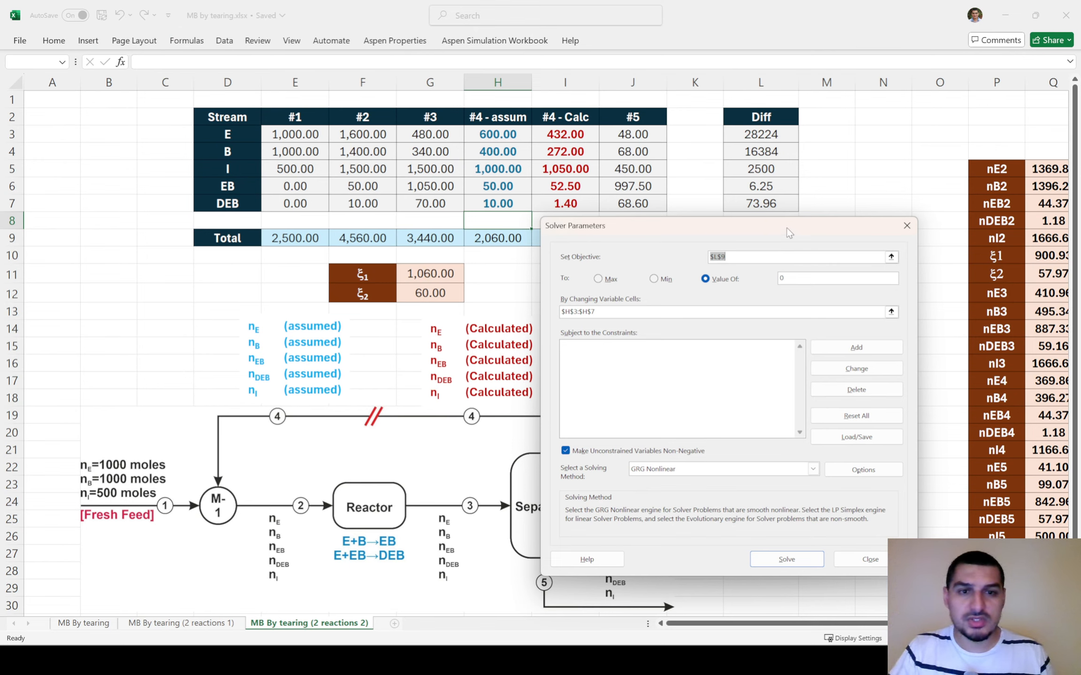
left_click_drag(787, 228, 768, 320)
key("Tab")
key("Tab")
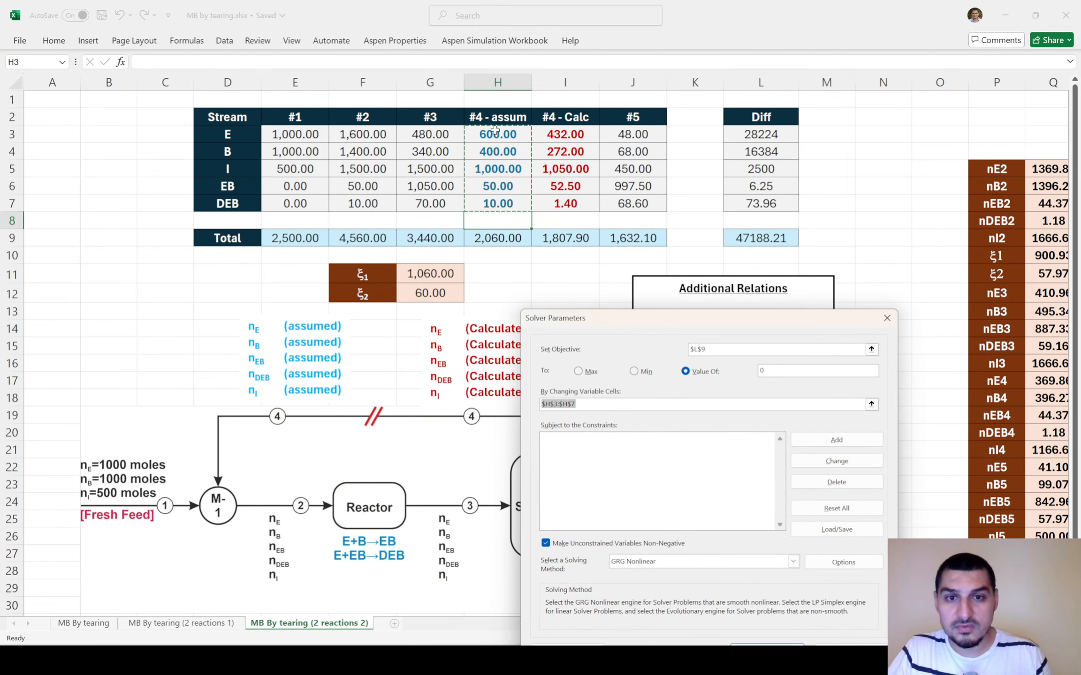
left_click(767, 652)
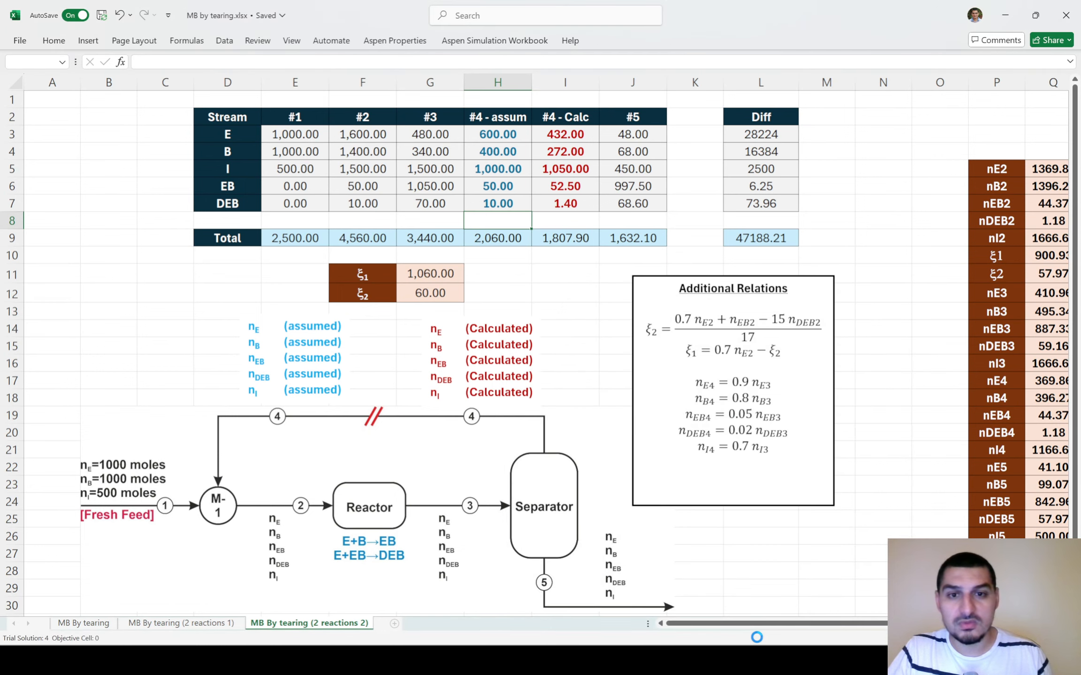
left_click(393, 352)
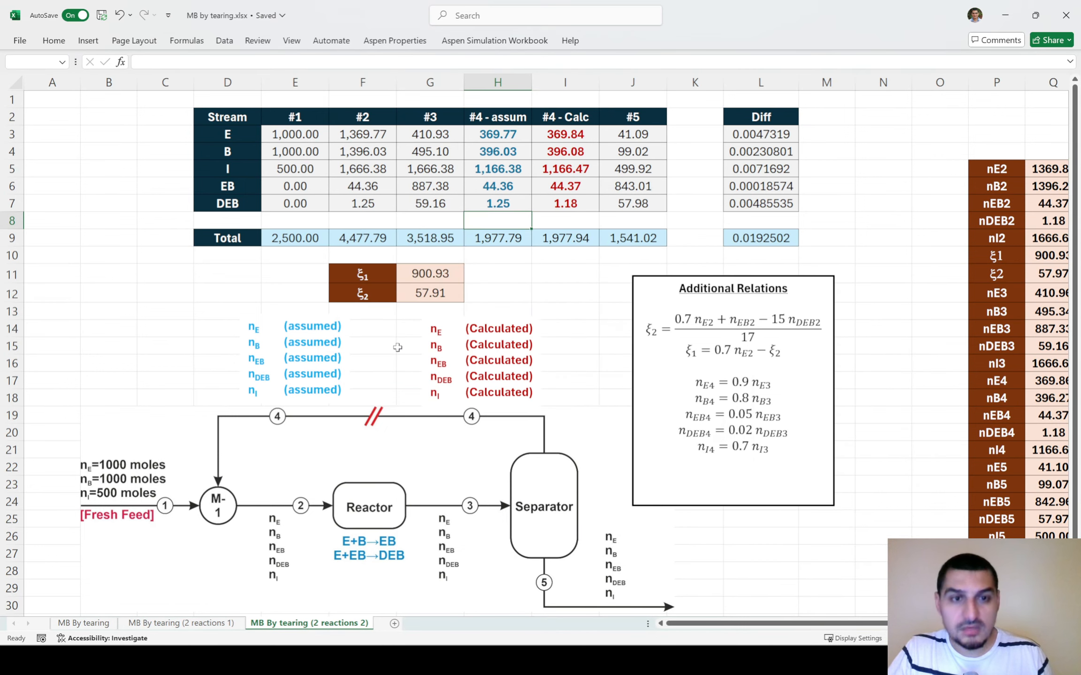
Step: Check the differences and the assumed and calculated DEB flows, rerun Solver with the same settings, and keep the refined solution
left_click_drag(769, 133, 765, 238)
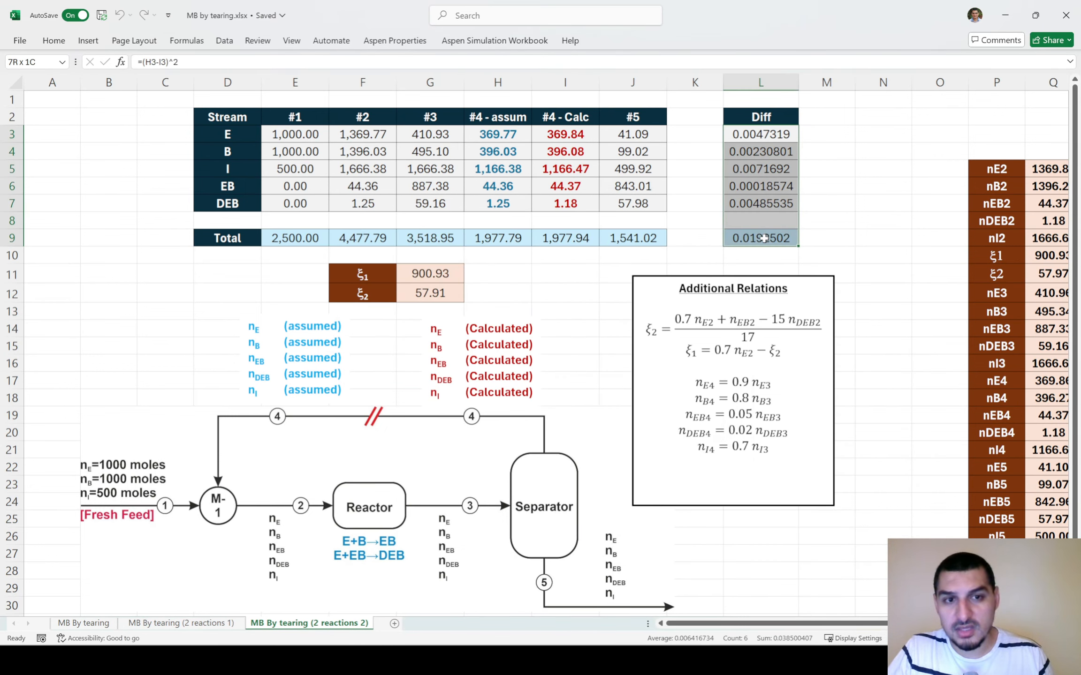
left_click(762, 221)
left_click_drag(515, 204, 563, 203)
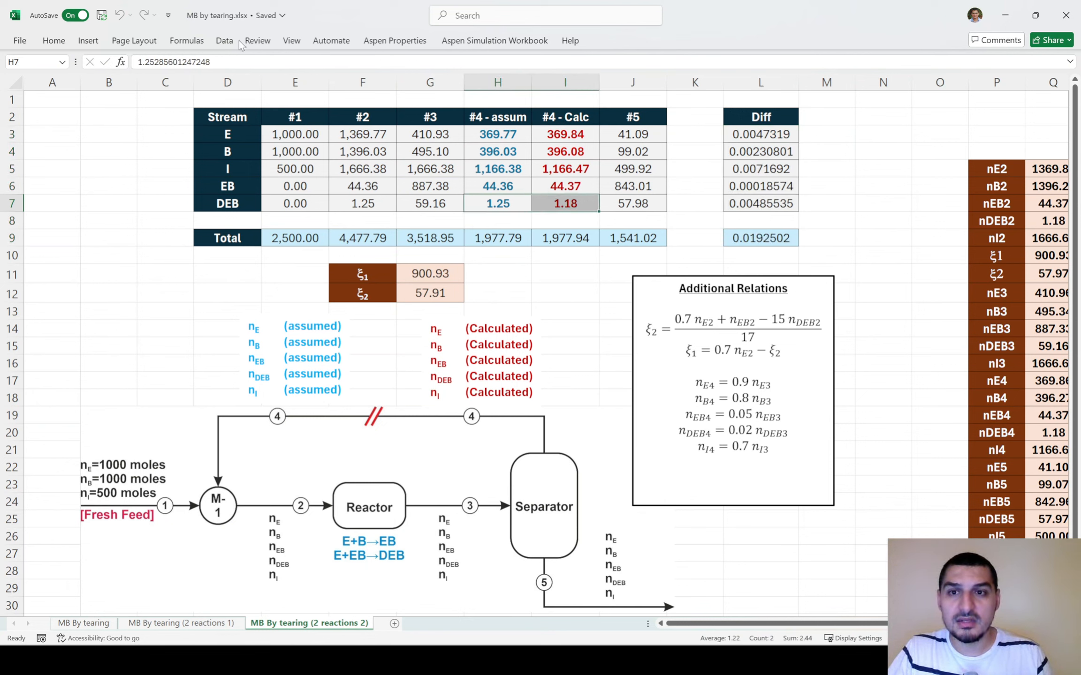
left_click(224, 42)
left_click(1004, 60)
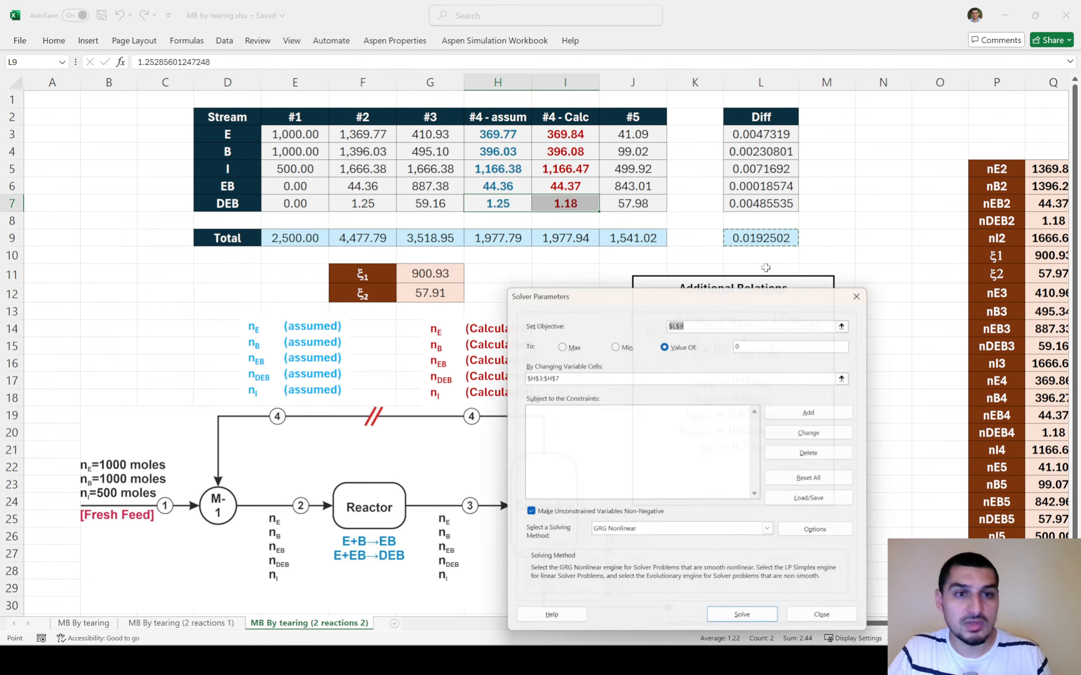
left_click(756, 621)
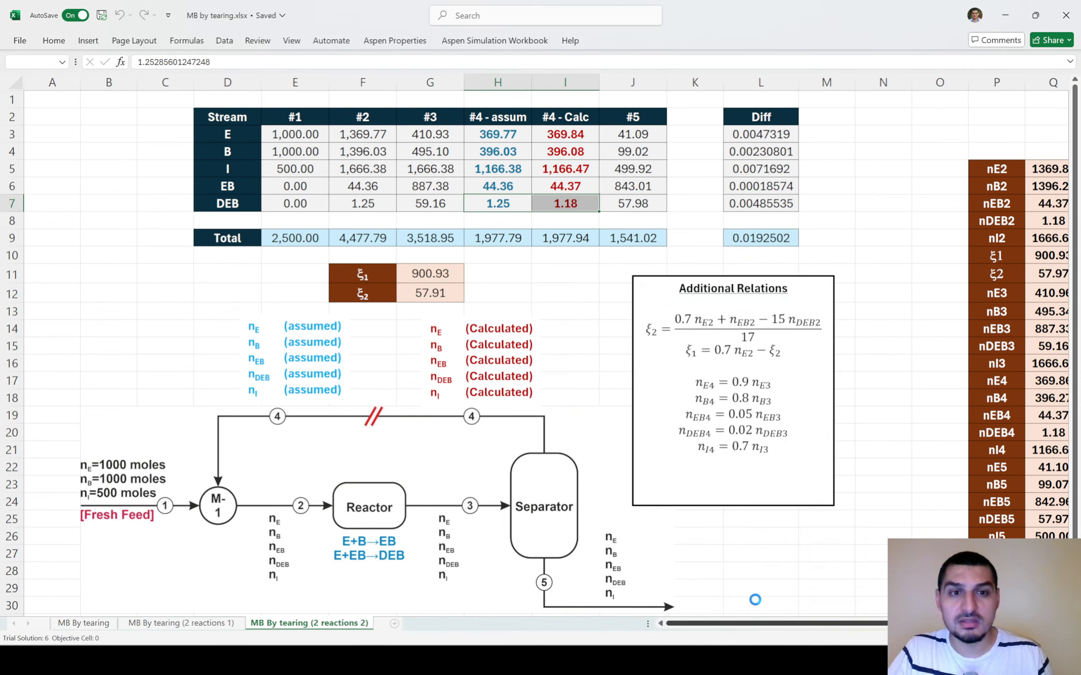
left_click(393, 354)
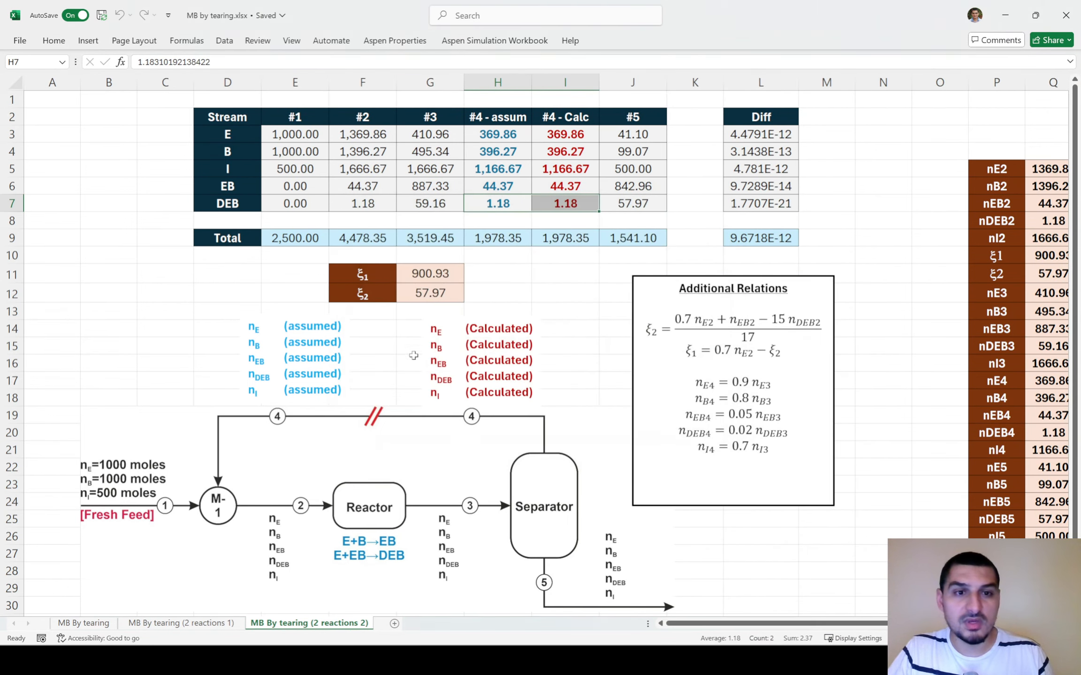
Step: Examine the differences in L3:L7 and compare the stream flows and the ξ1 and ξ2 cells between the two two-reaction sheets
left_click_drag(754, 132, 760, 205)
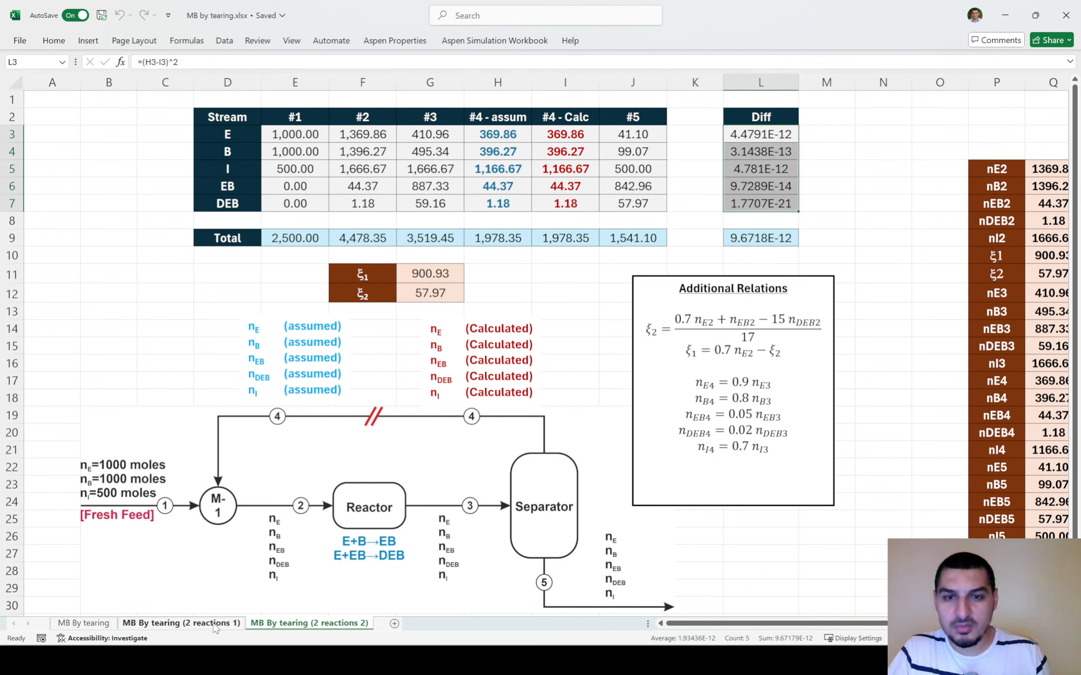
left_click(175, 624)
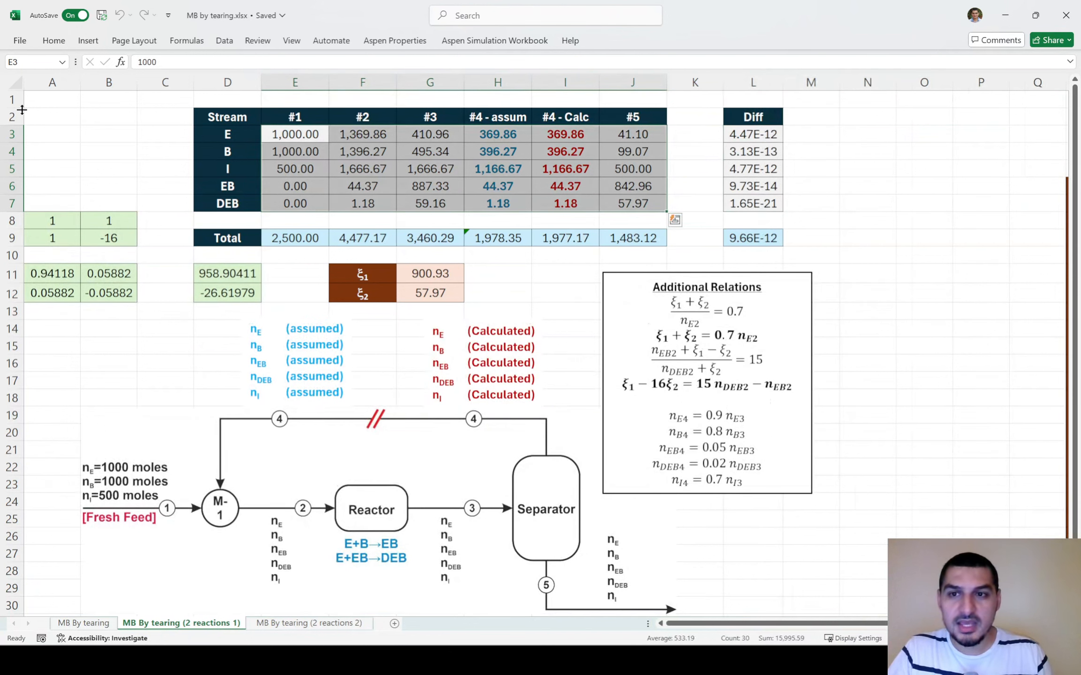
left_click(56, 101)
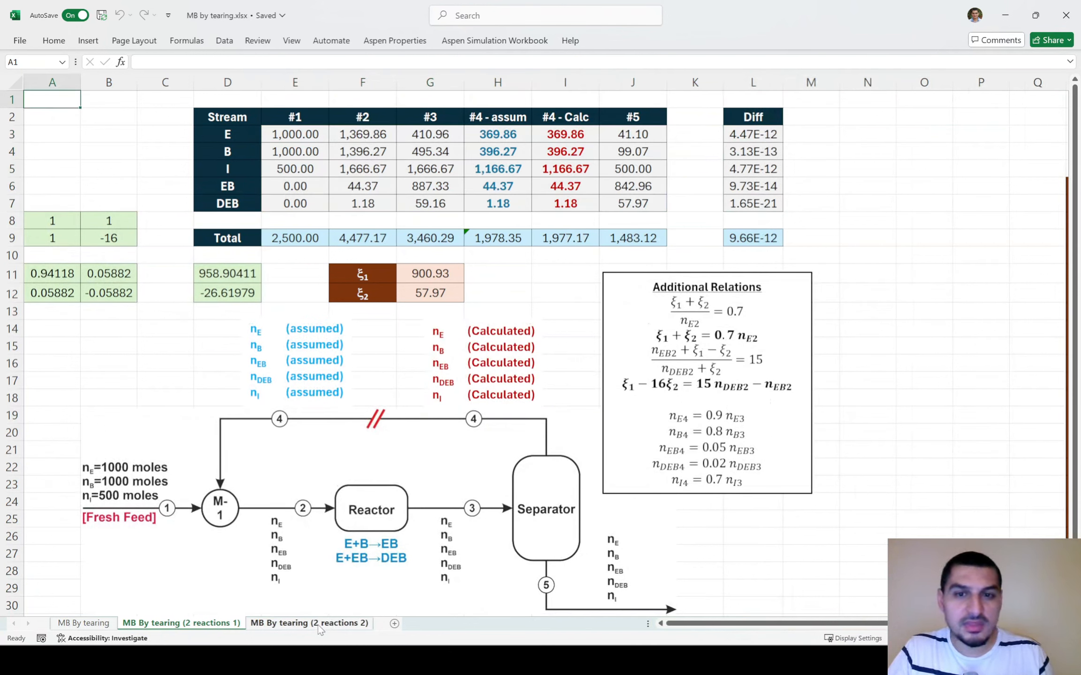
left_click_drag(441, 276, 450, 297)
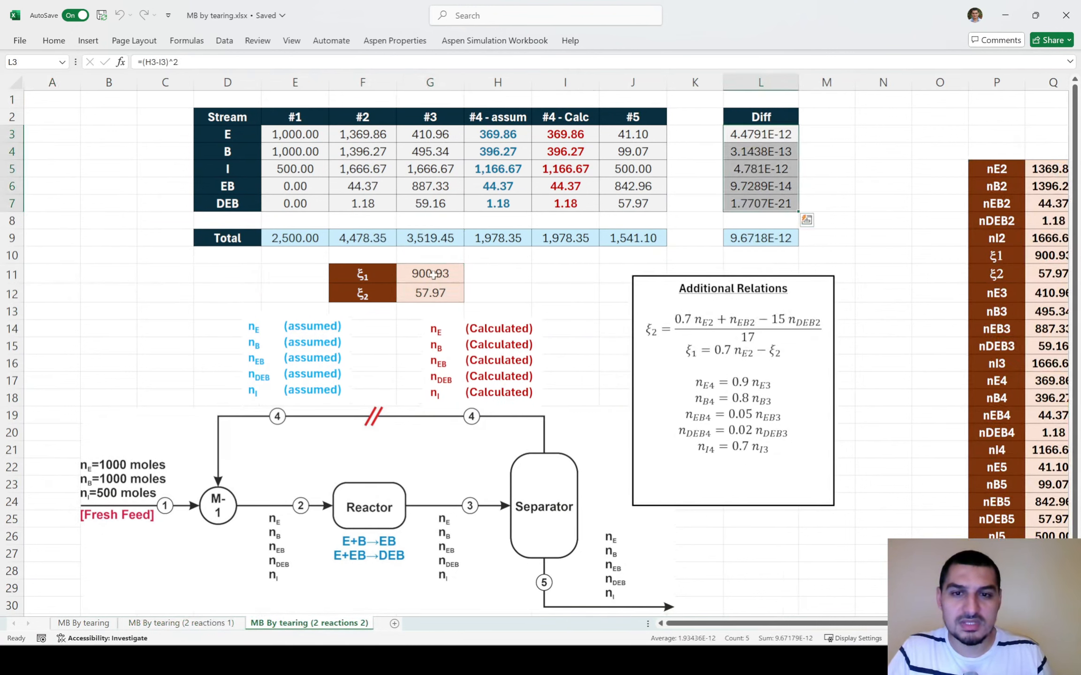
left_click_drag(430, 276, 432, 294)
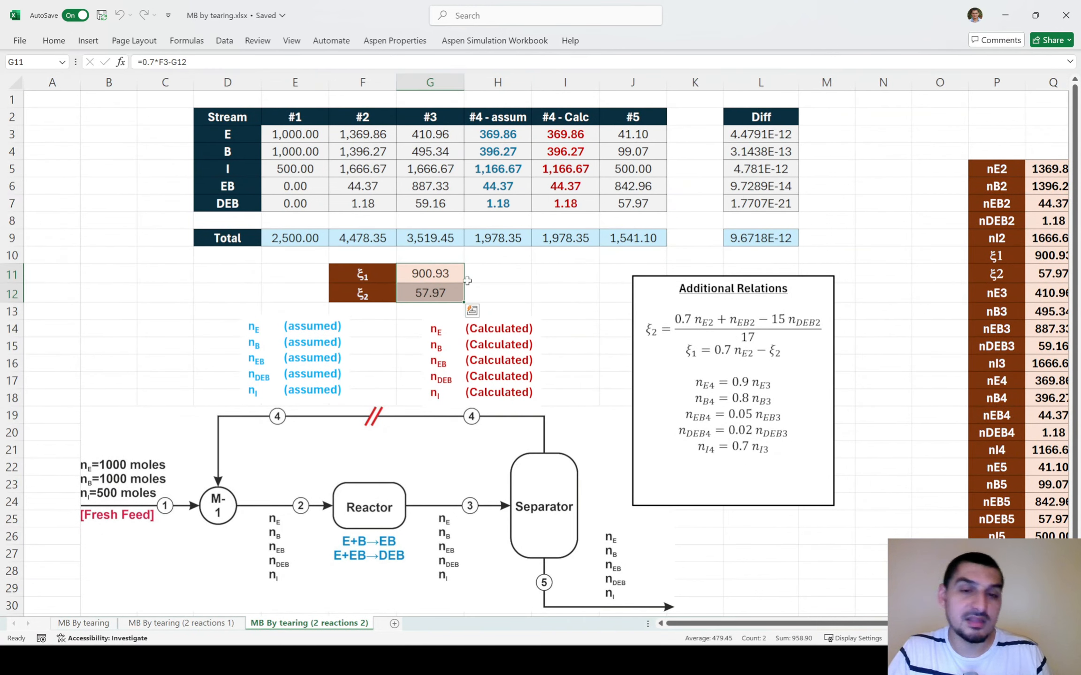
left_click(500, 277)
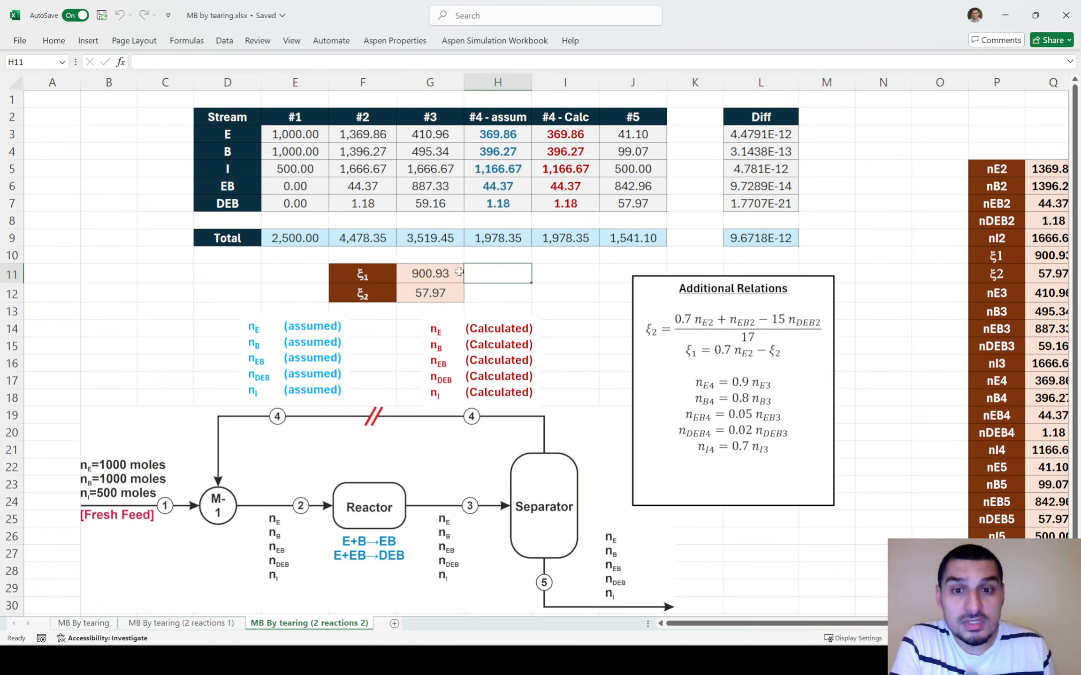
left_click_drag(430, 273, 430, 293)
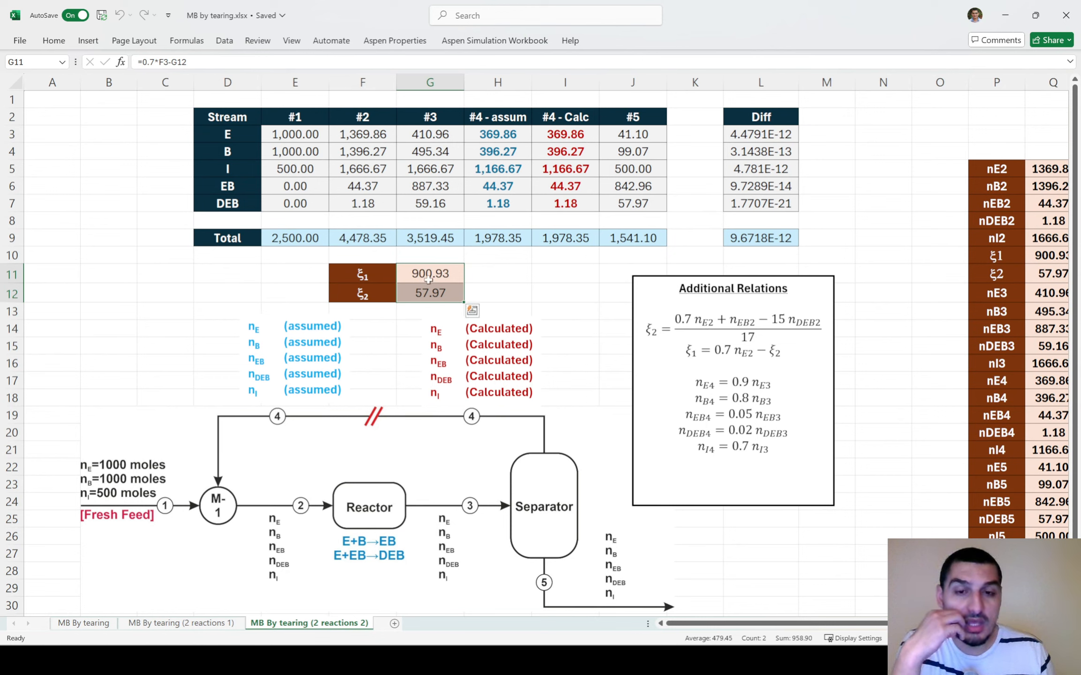
left_click(203, 627)
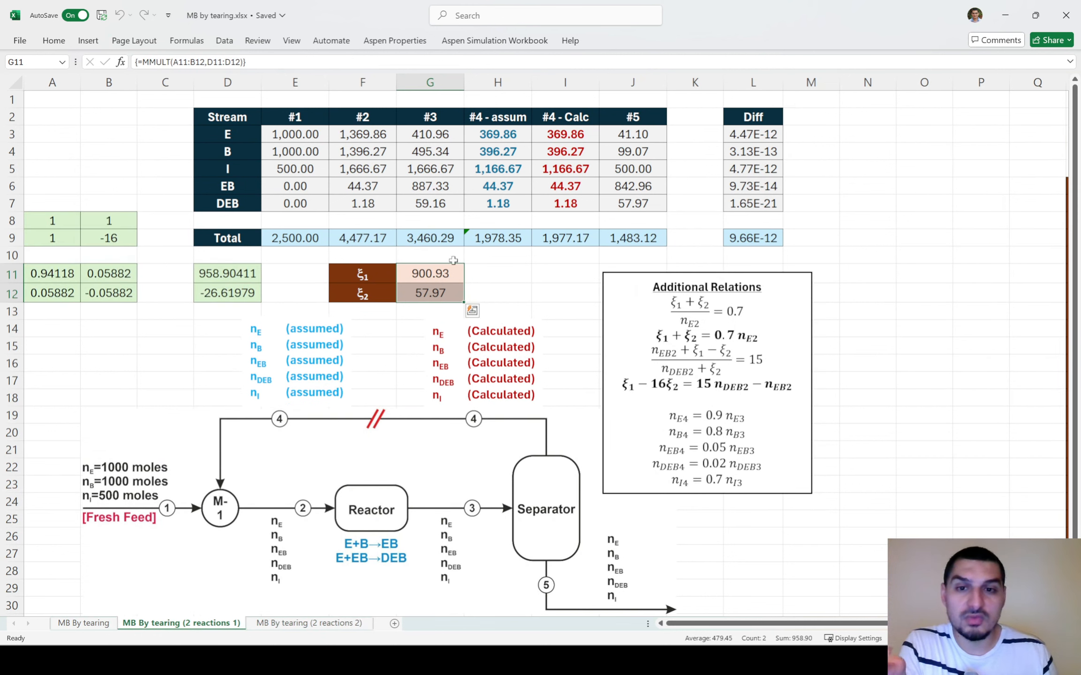